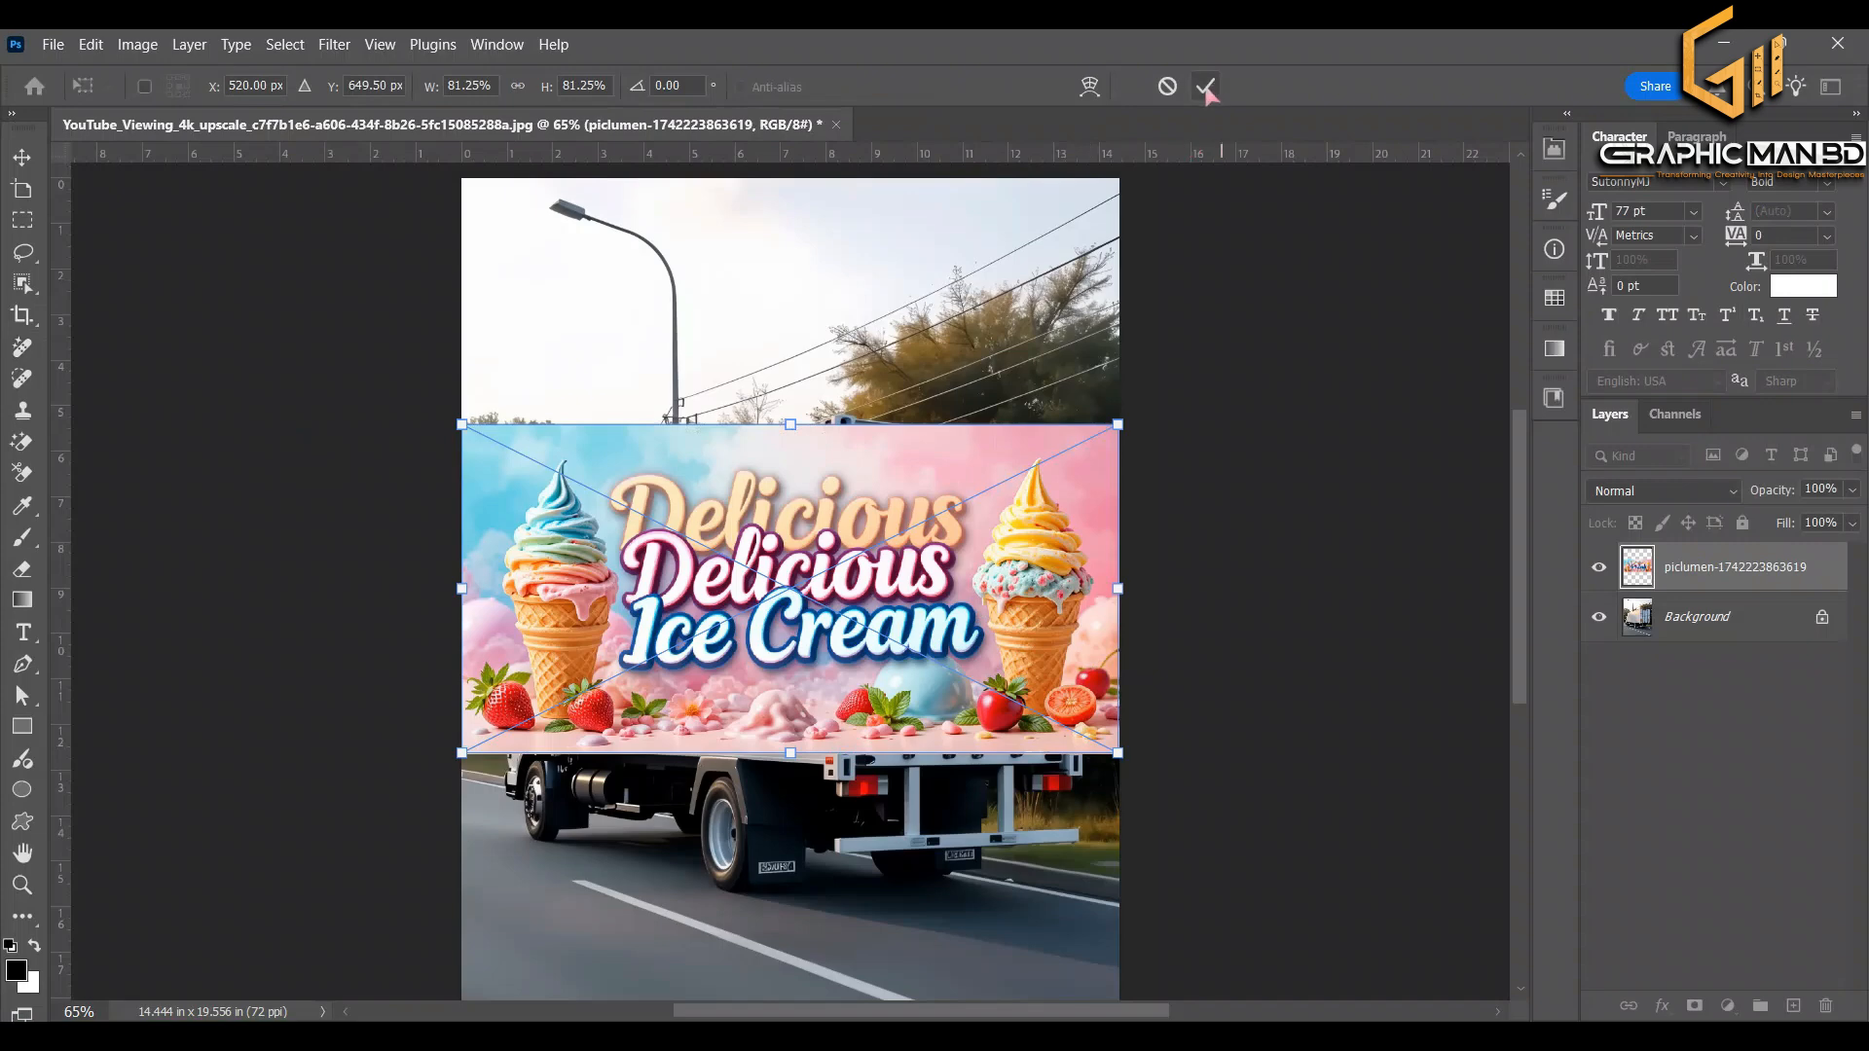
- Commit the ice cream banner's placement, copy the whole banner to the clipboard and deselect it
{"action": "left_click", "coordinate": [1206, 87]}
{"action": "key", "text": "j"}
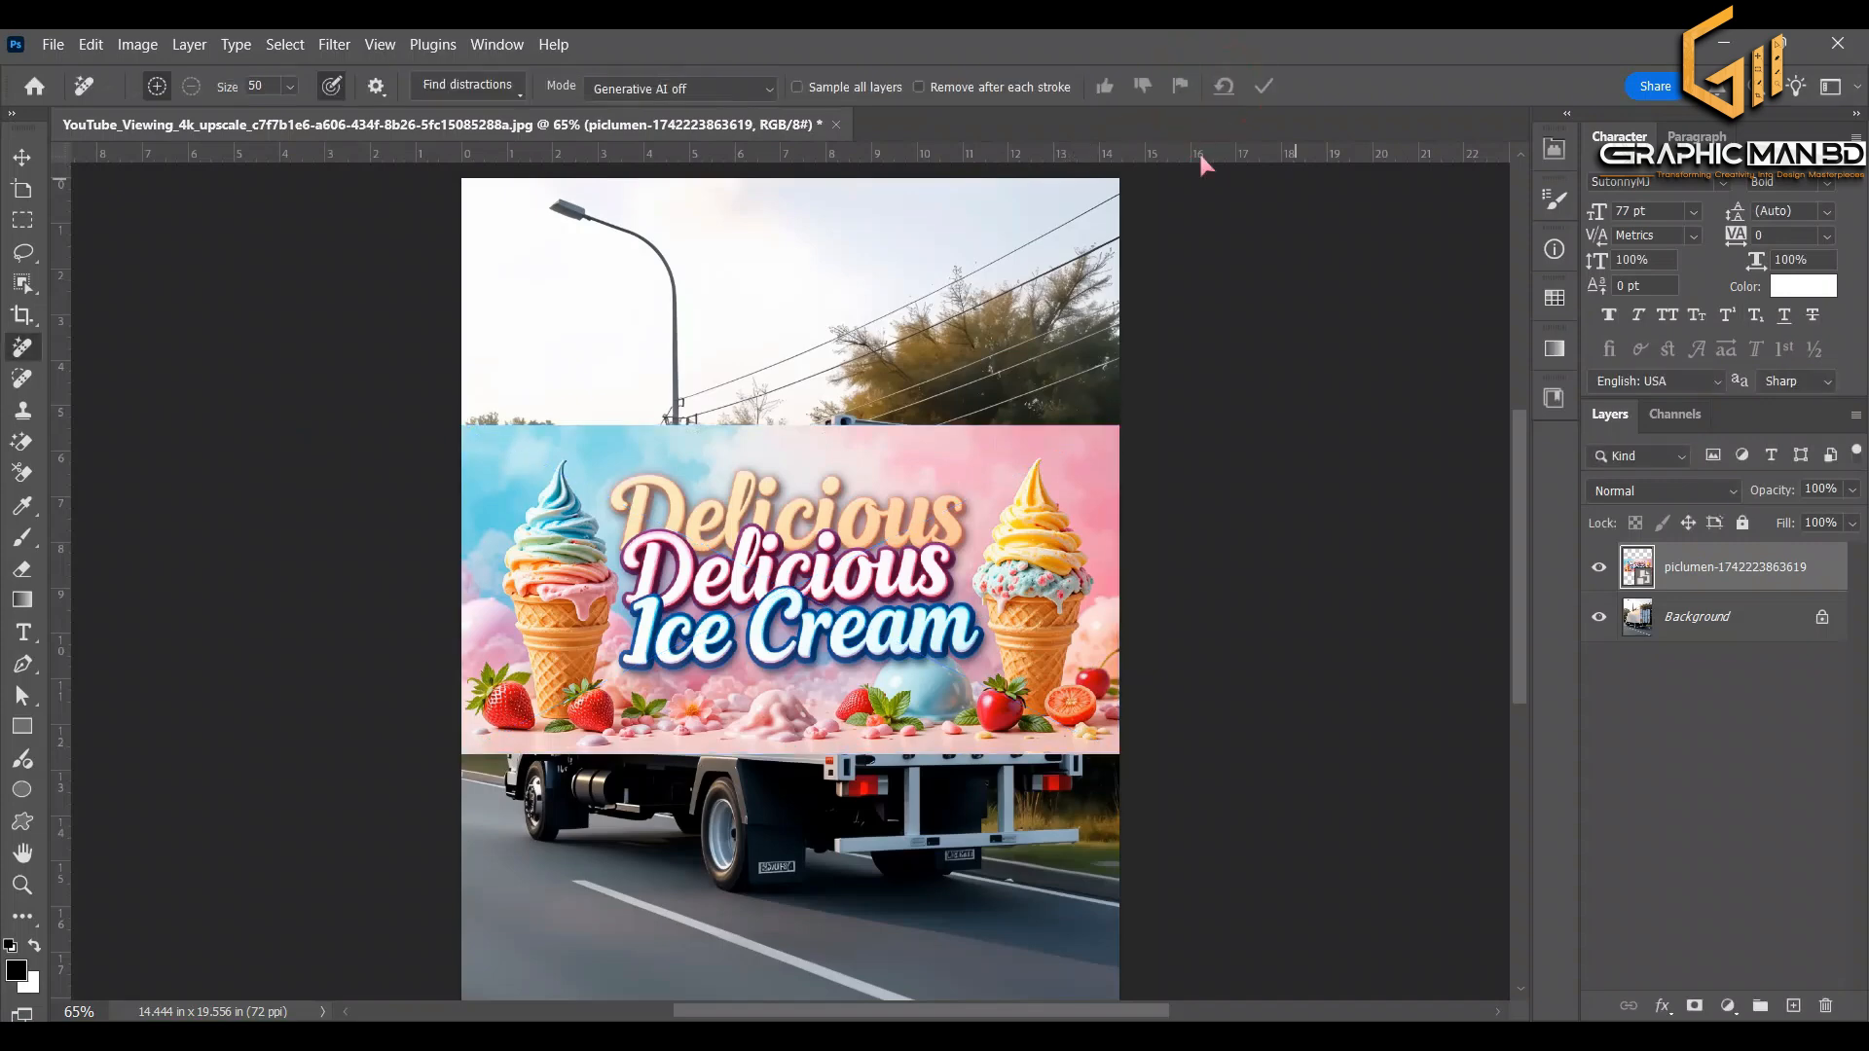
{"action": "left_click", "coordinate": [1638, 577], "text": "ctrl"}
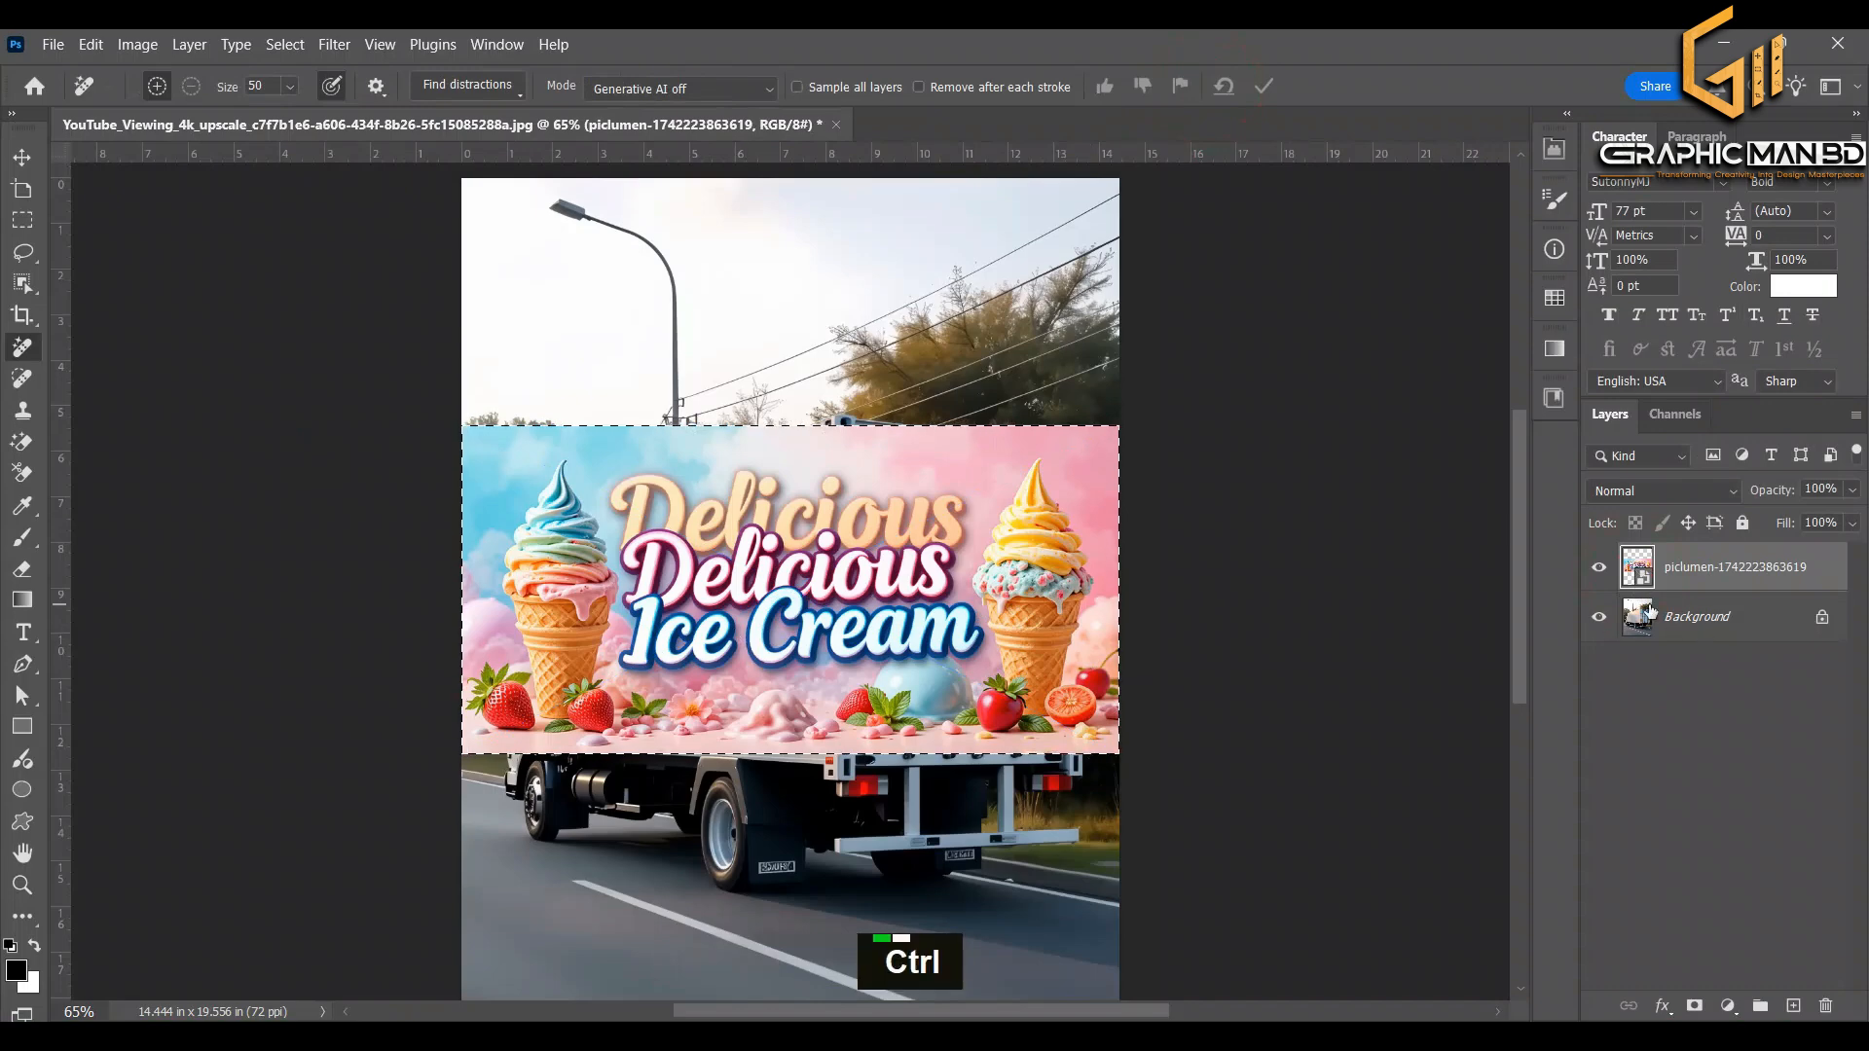
{"action": "key", "text": "ctrl+shift+c"}
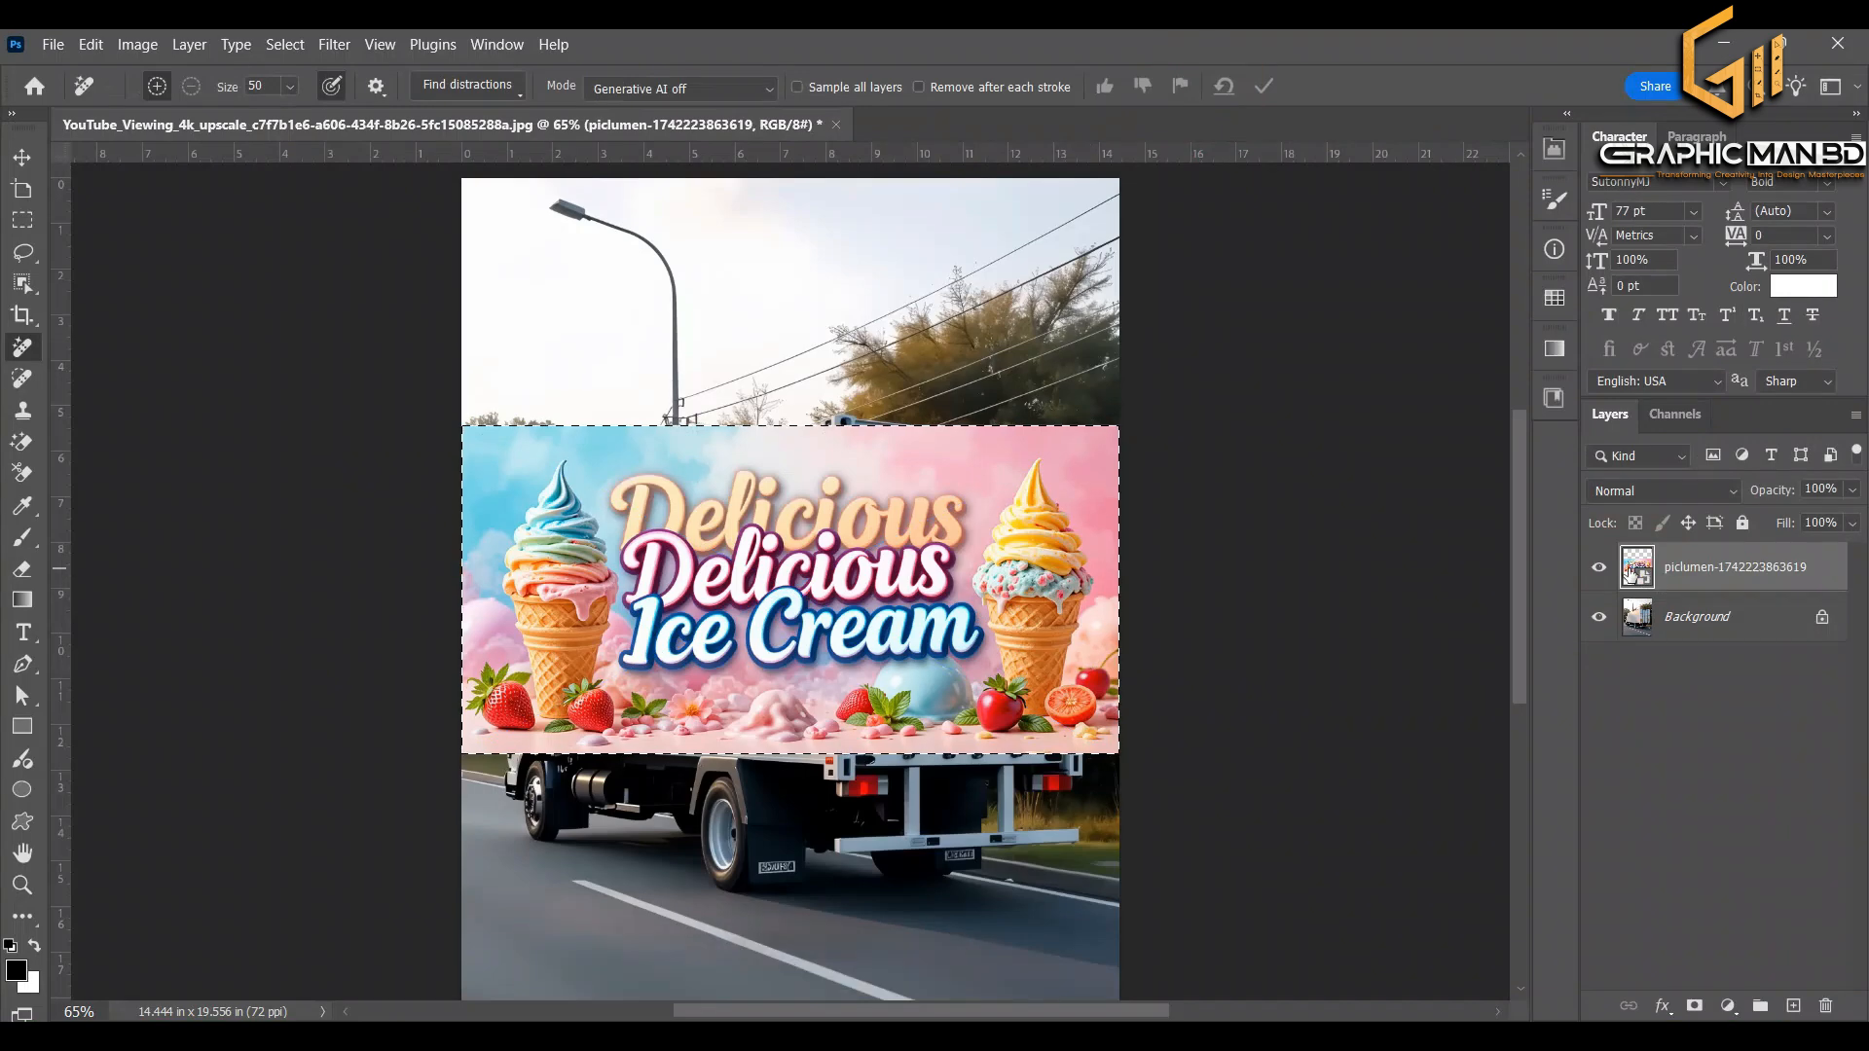
{"action": "key", "text": "ctrl"}
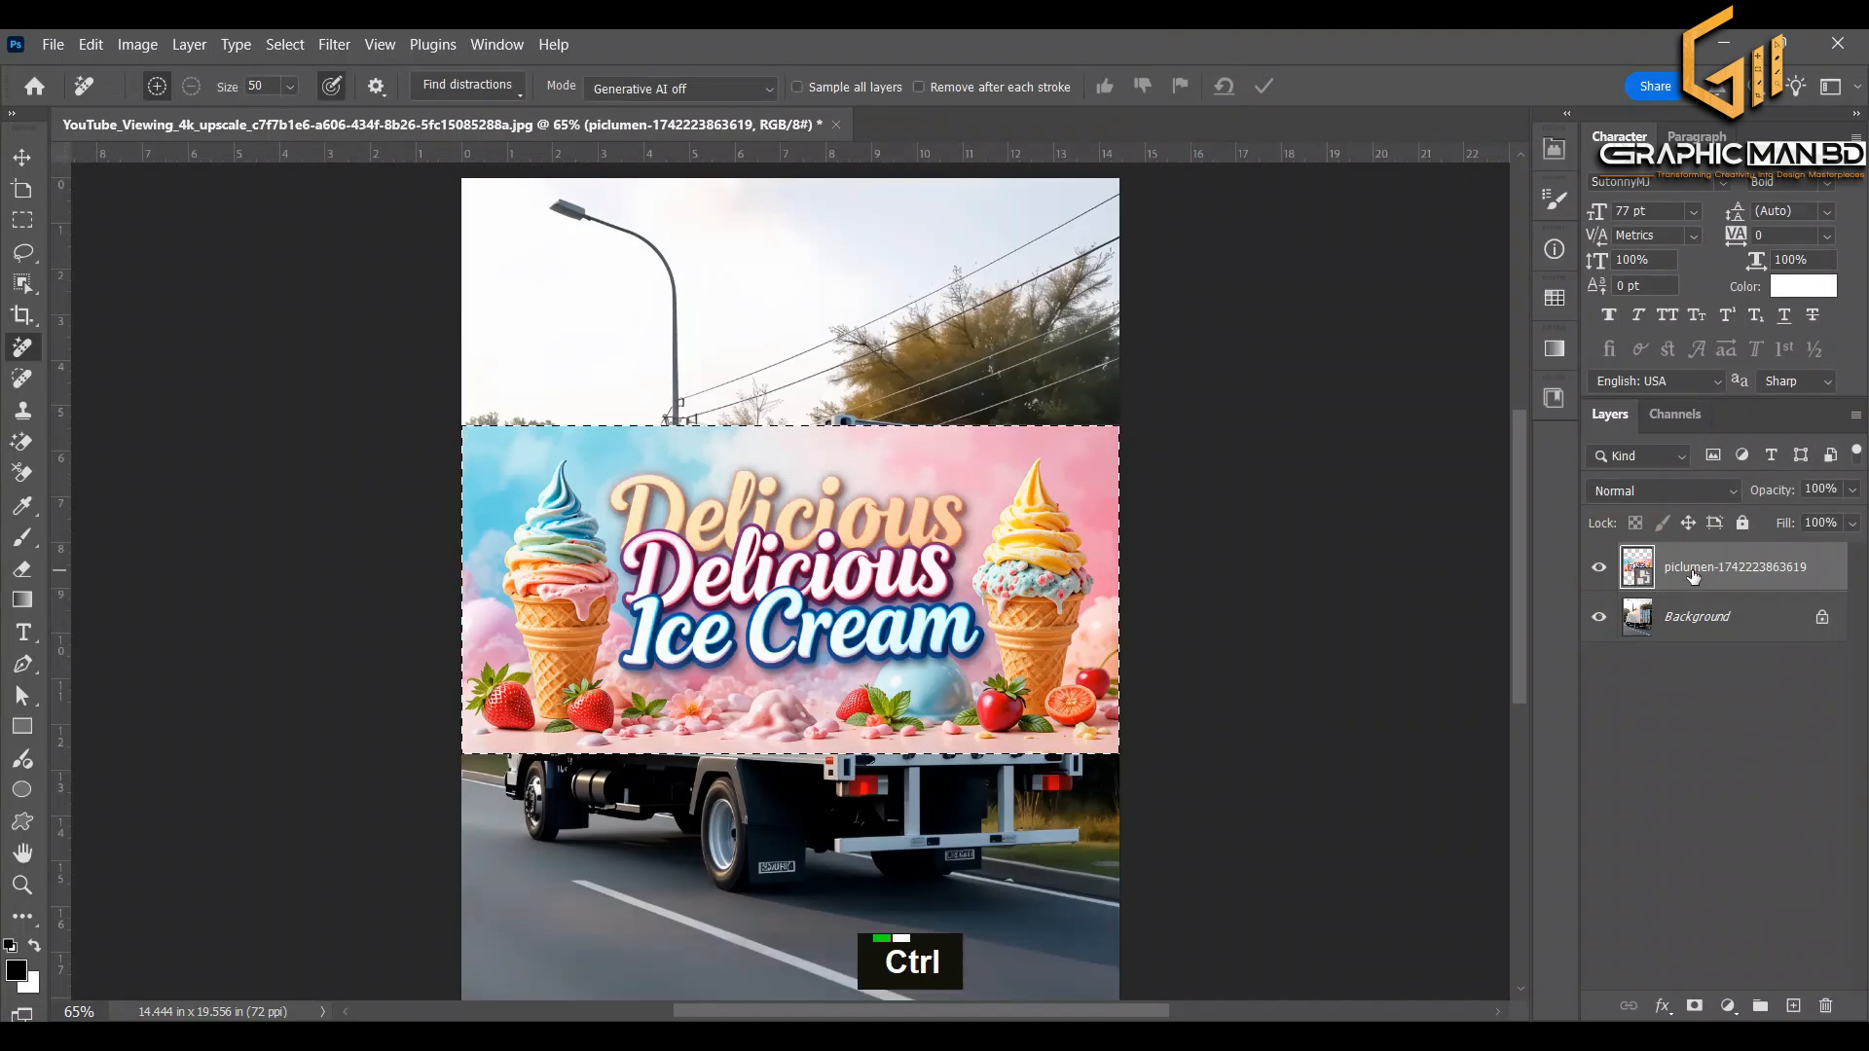
{"action": "key", "text": "ctrl+d"}
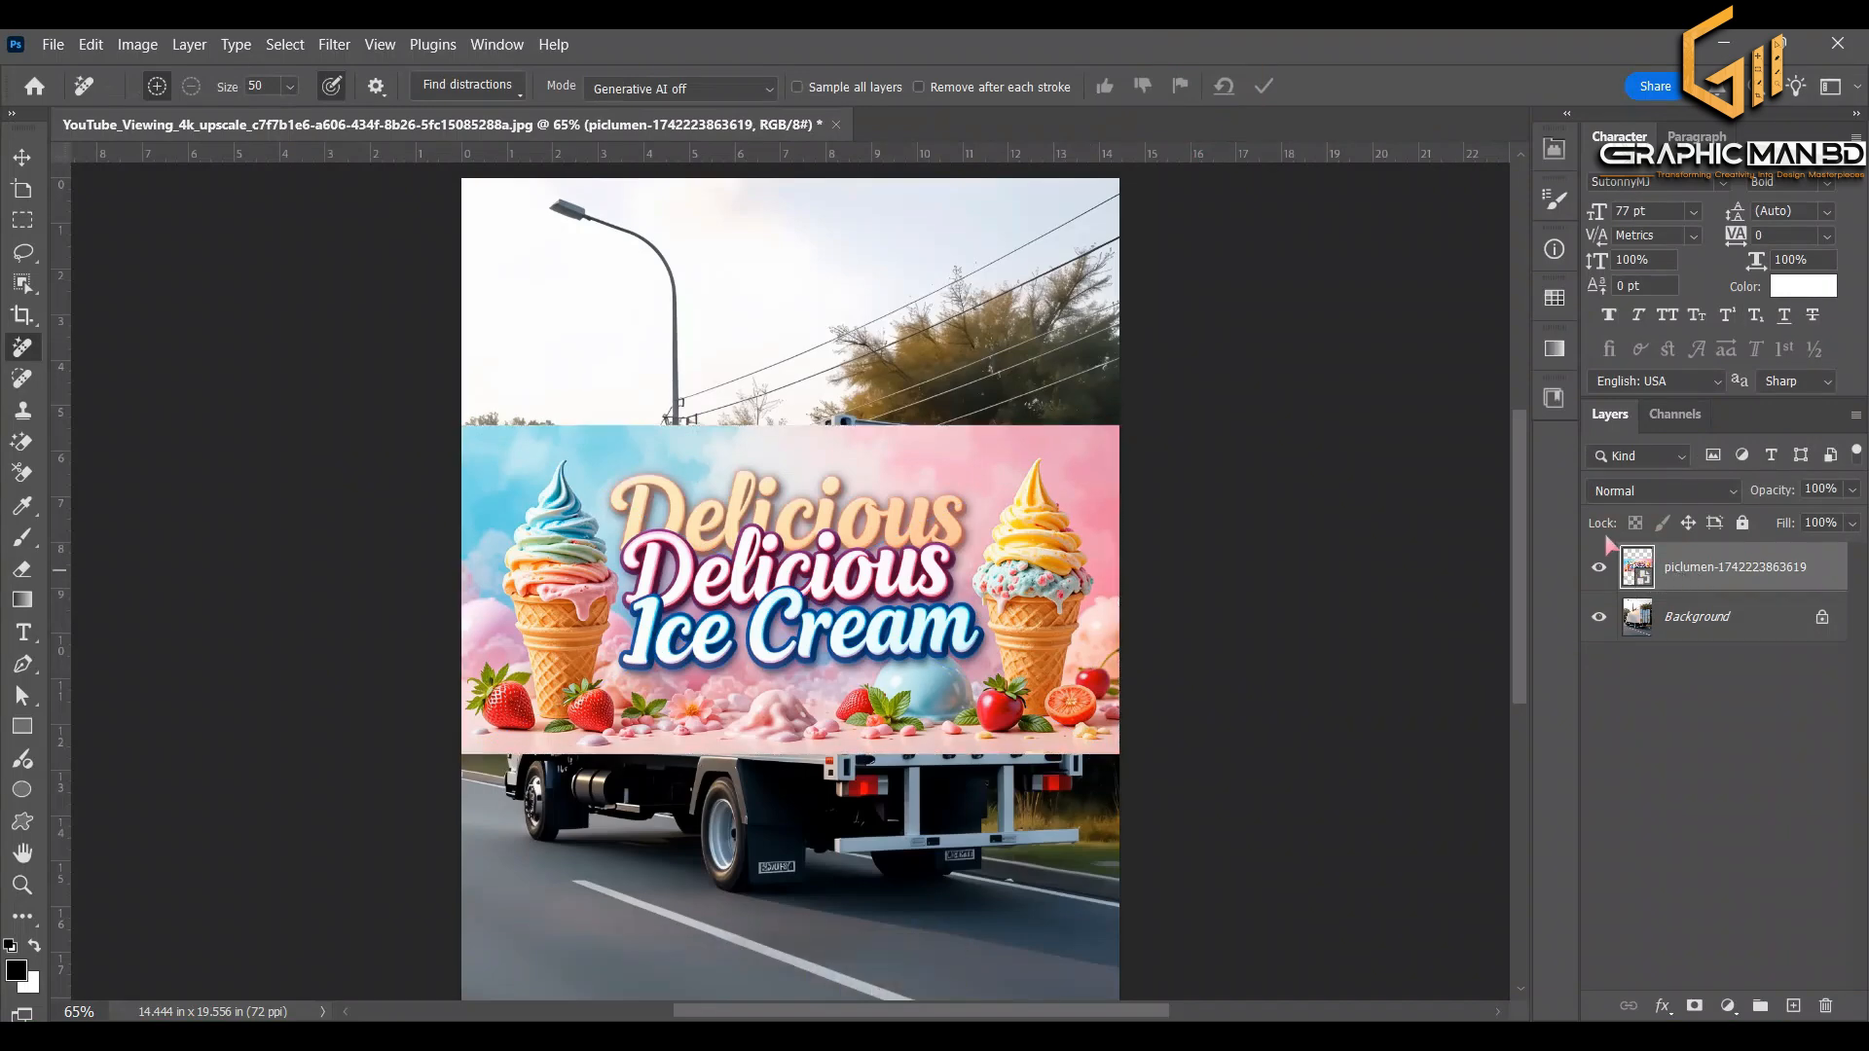
- Hide the banner layer and add a new empty layer directly above the Background layer
{"action": "left_click", "coordinate": [1598, 570]}
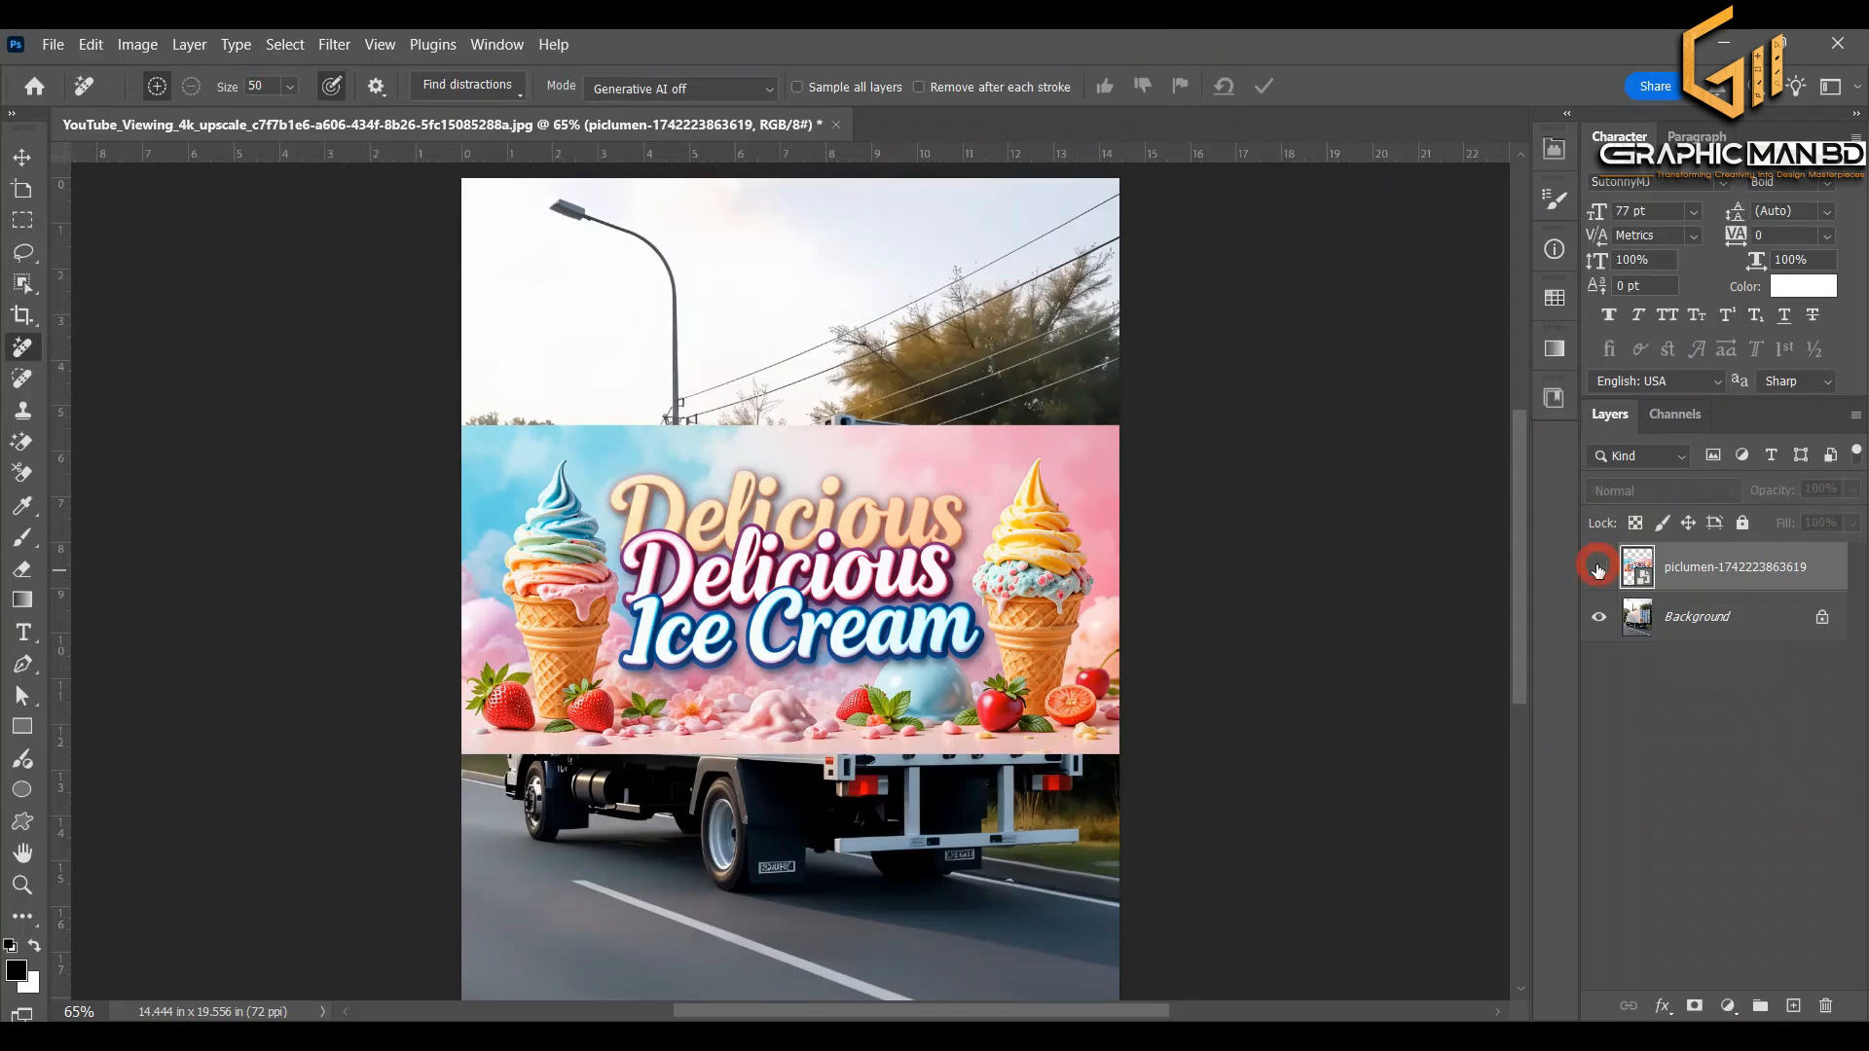
{"action": "left_click", "coordinate": [1660, 628]}
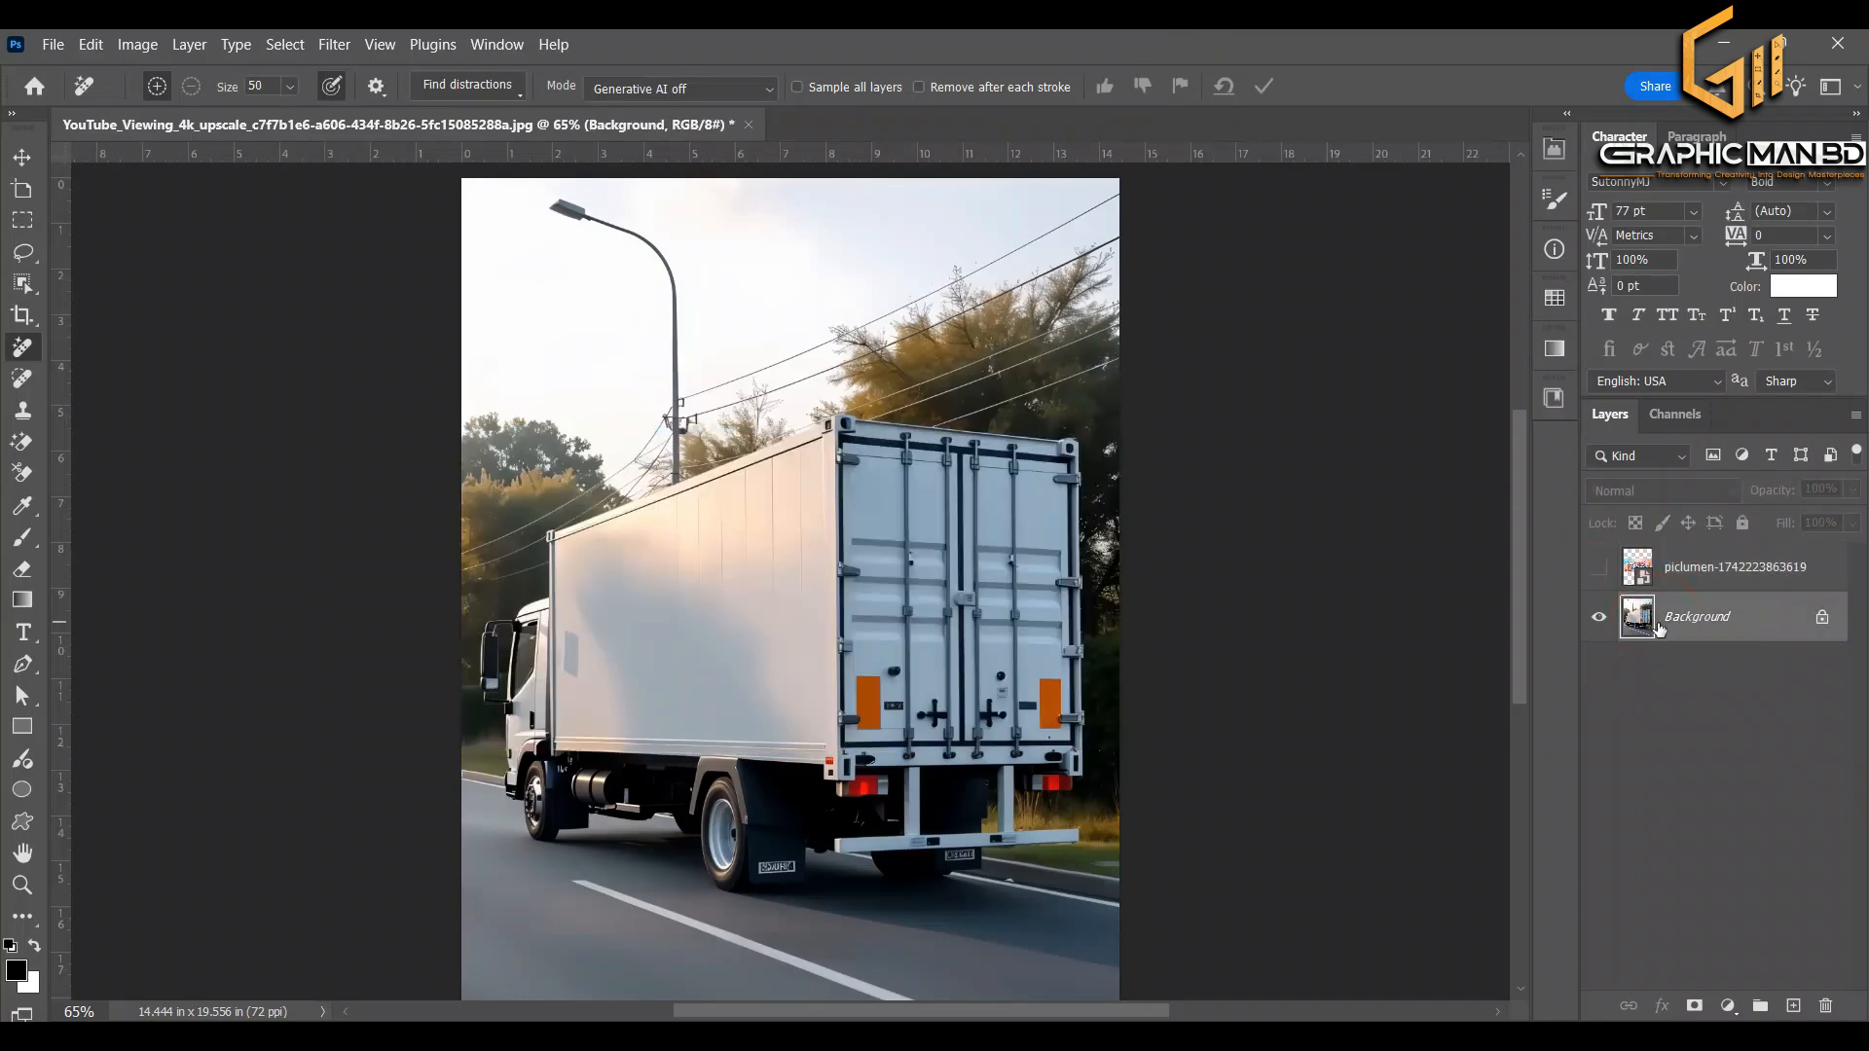
{"action": "left_click", "coordinate": [1792, 1005]}
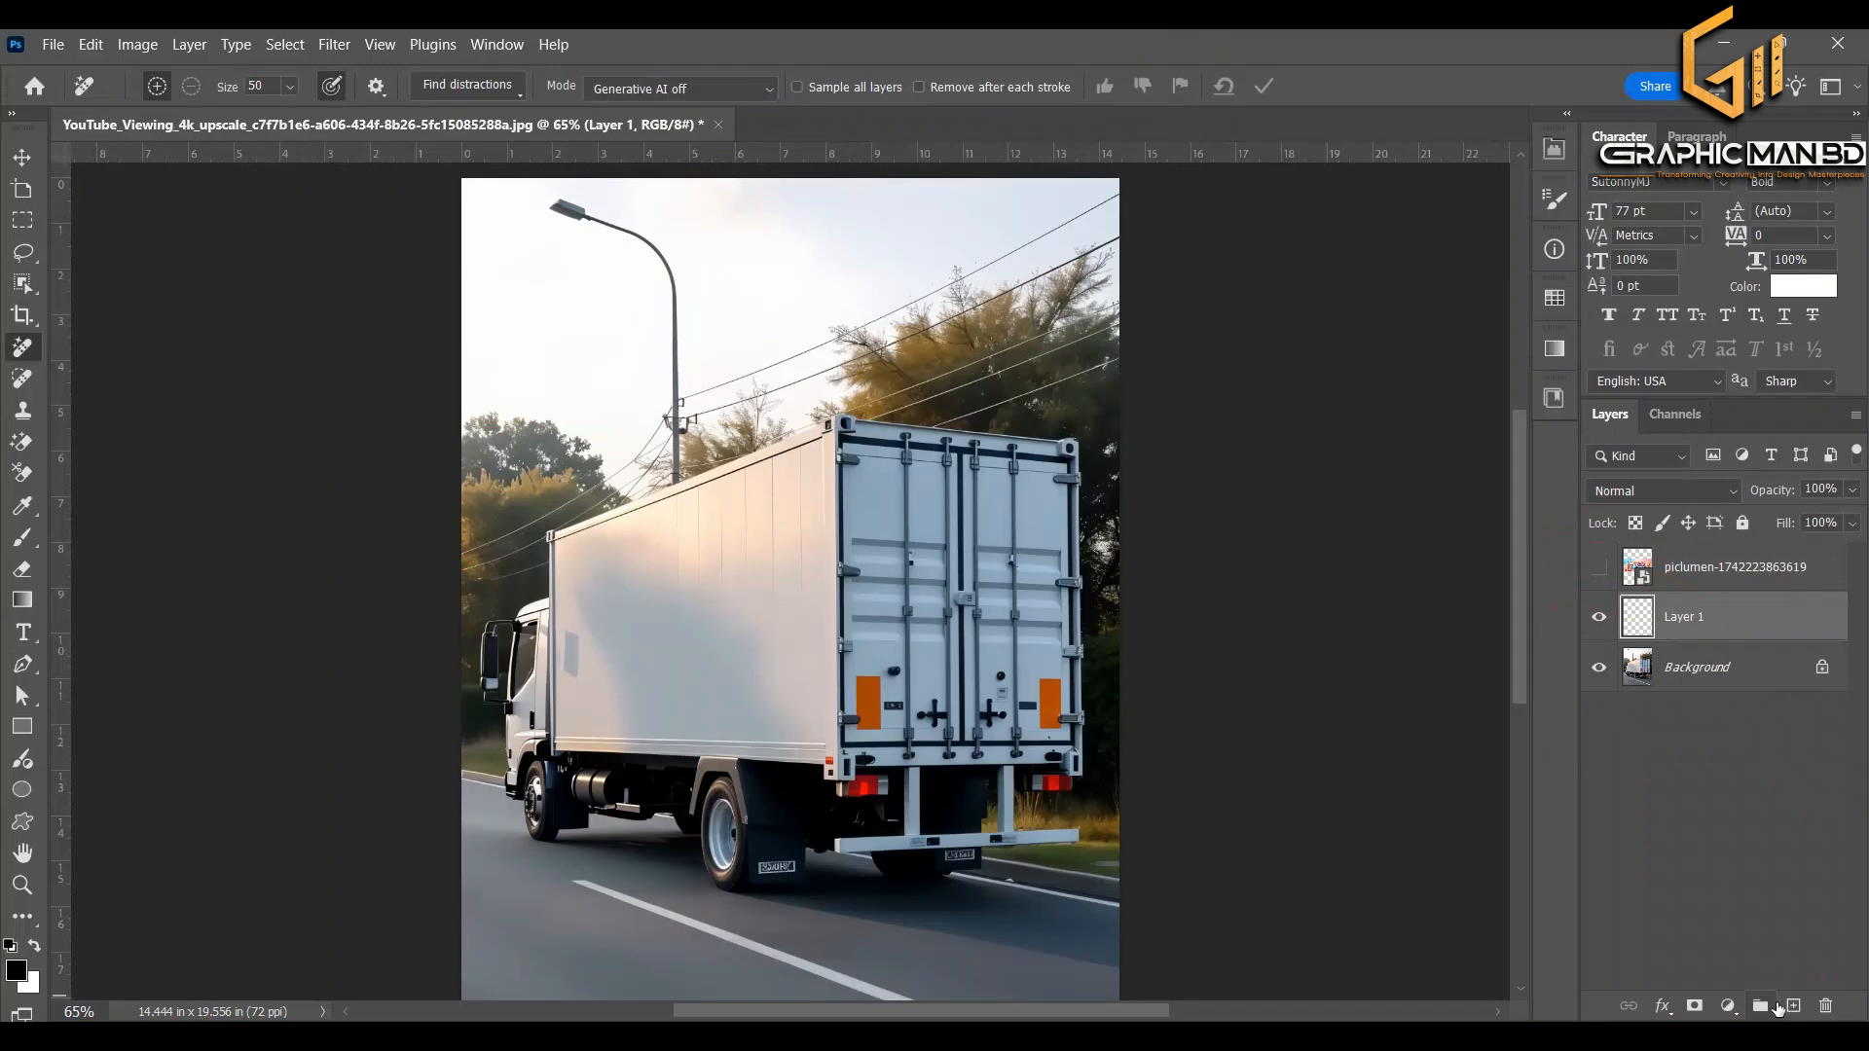
- Outline the side panel of the truck's cargo box on the Background layer with the Polygonal Lasso tool
{"action": "left_click", "coordinate": [1679, 672]}
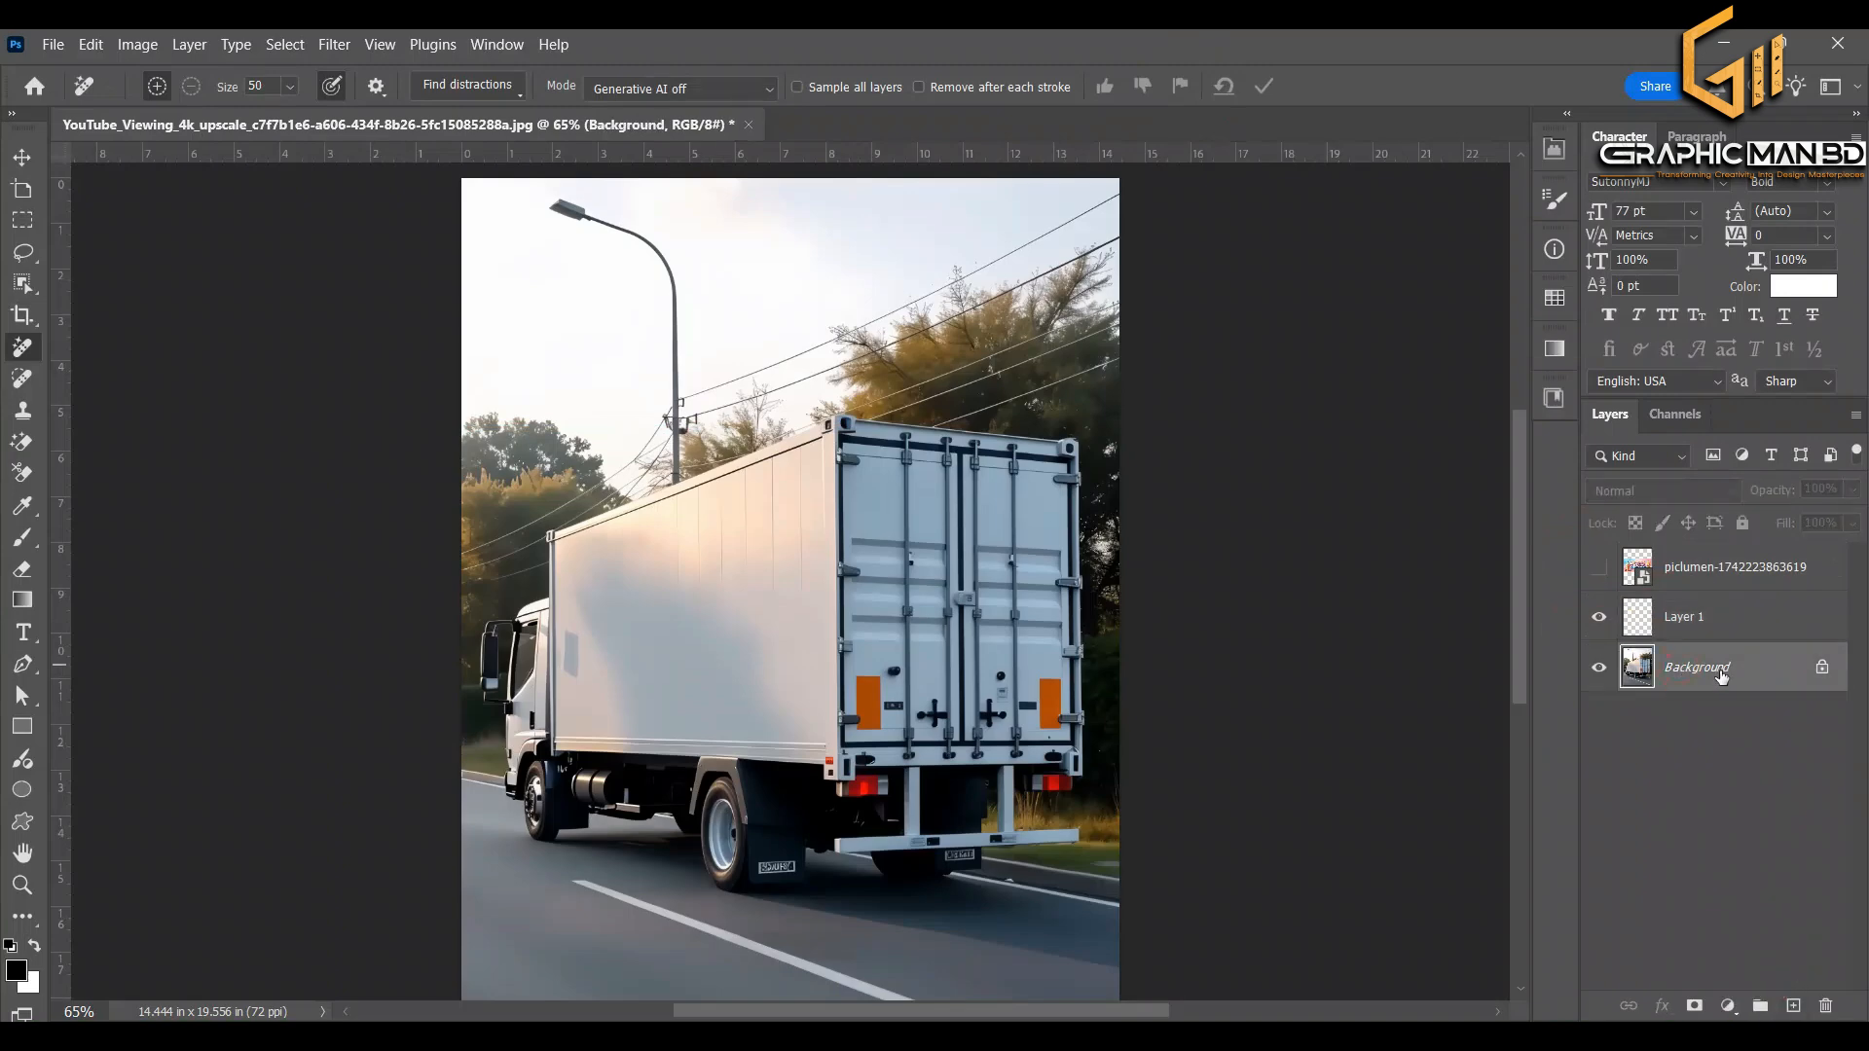
{"action": "right_click", "coordinate": [24, 255]}
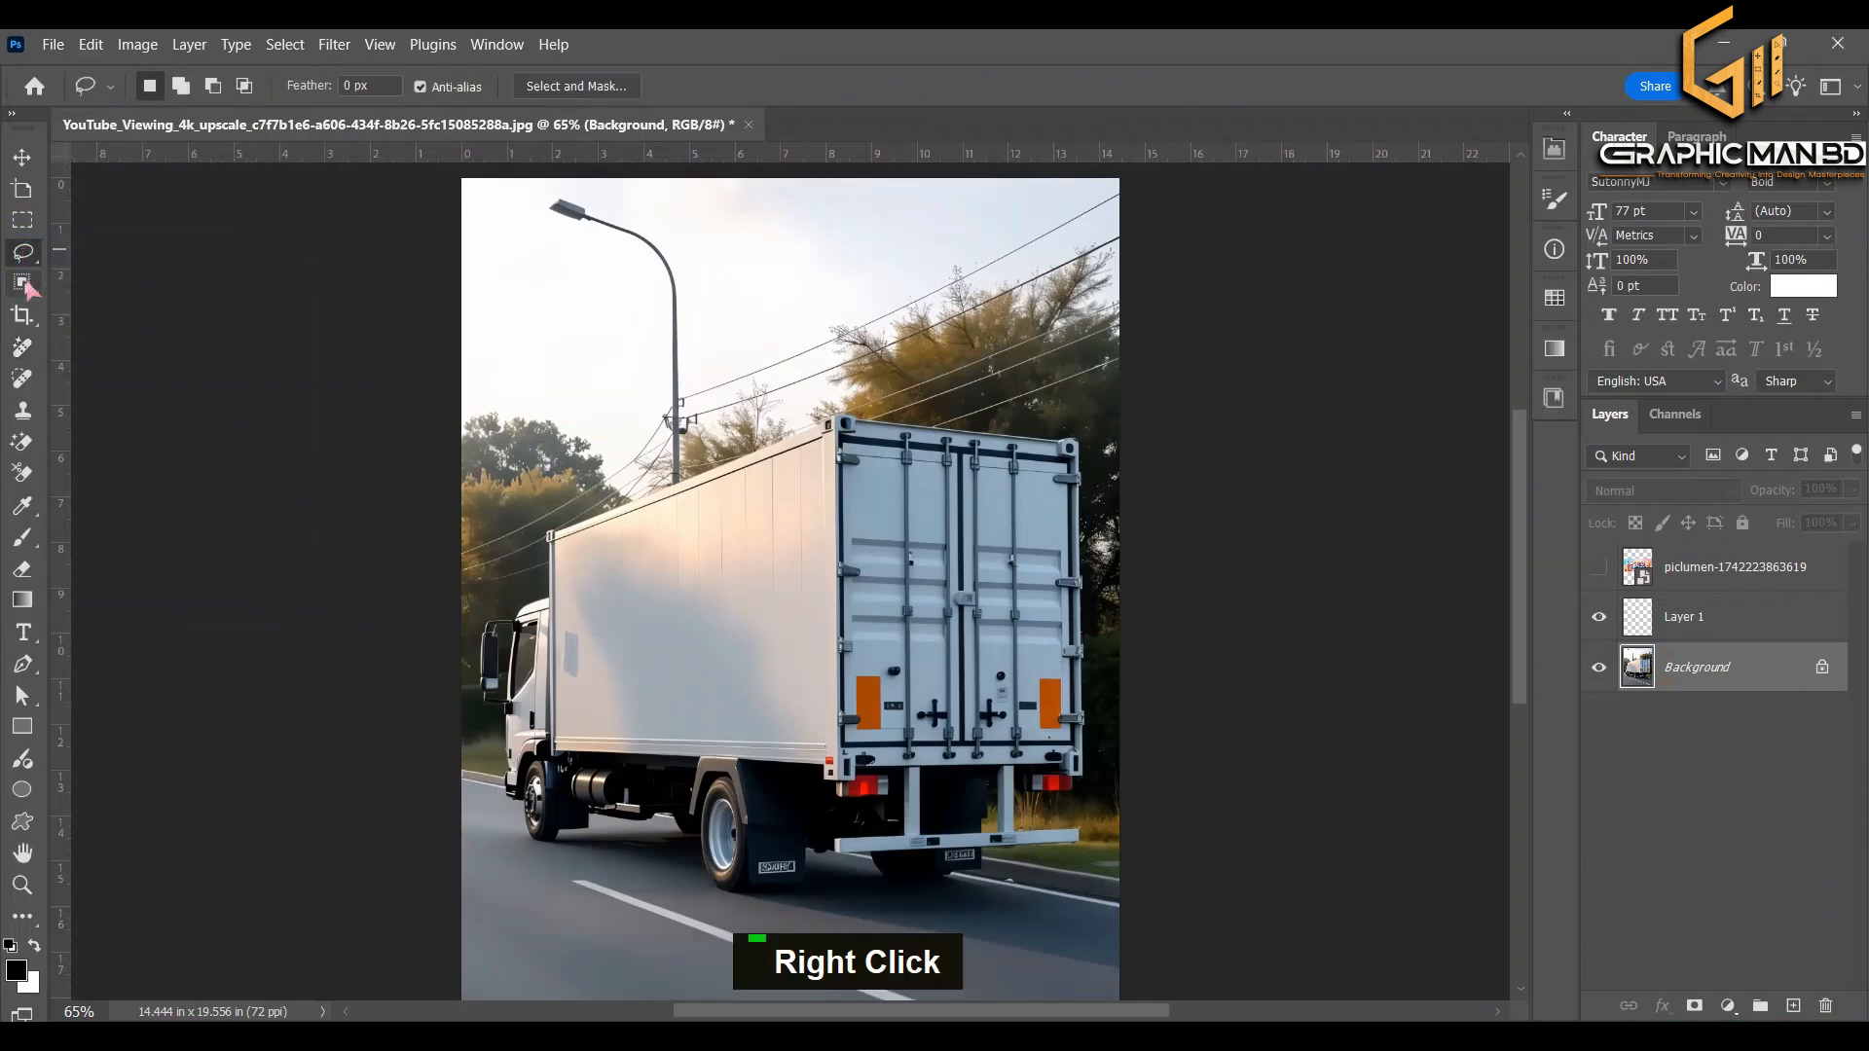
{"action": "right_click", "coordinate": [24, 284]}
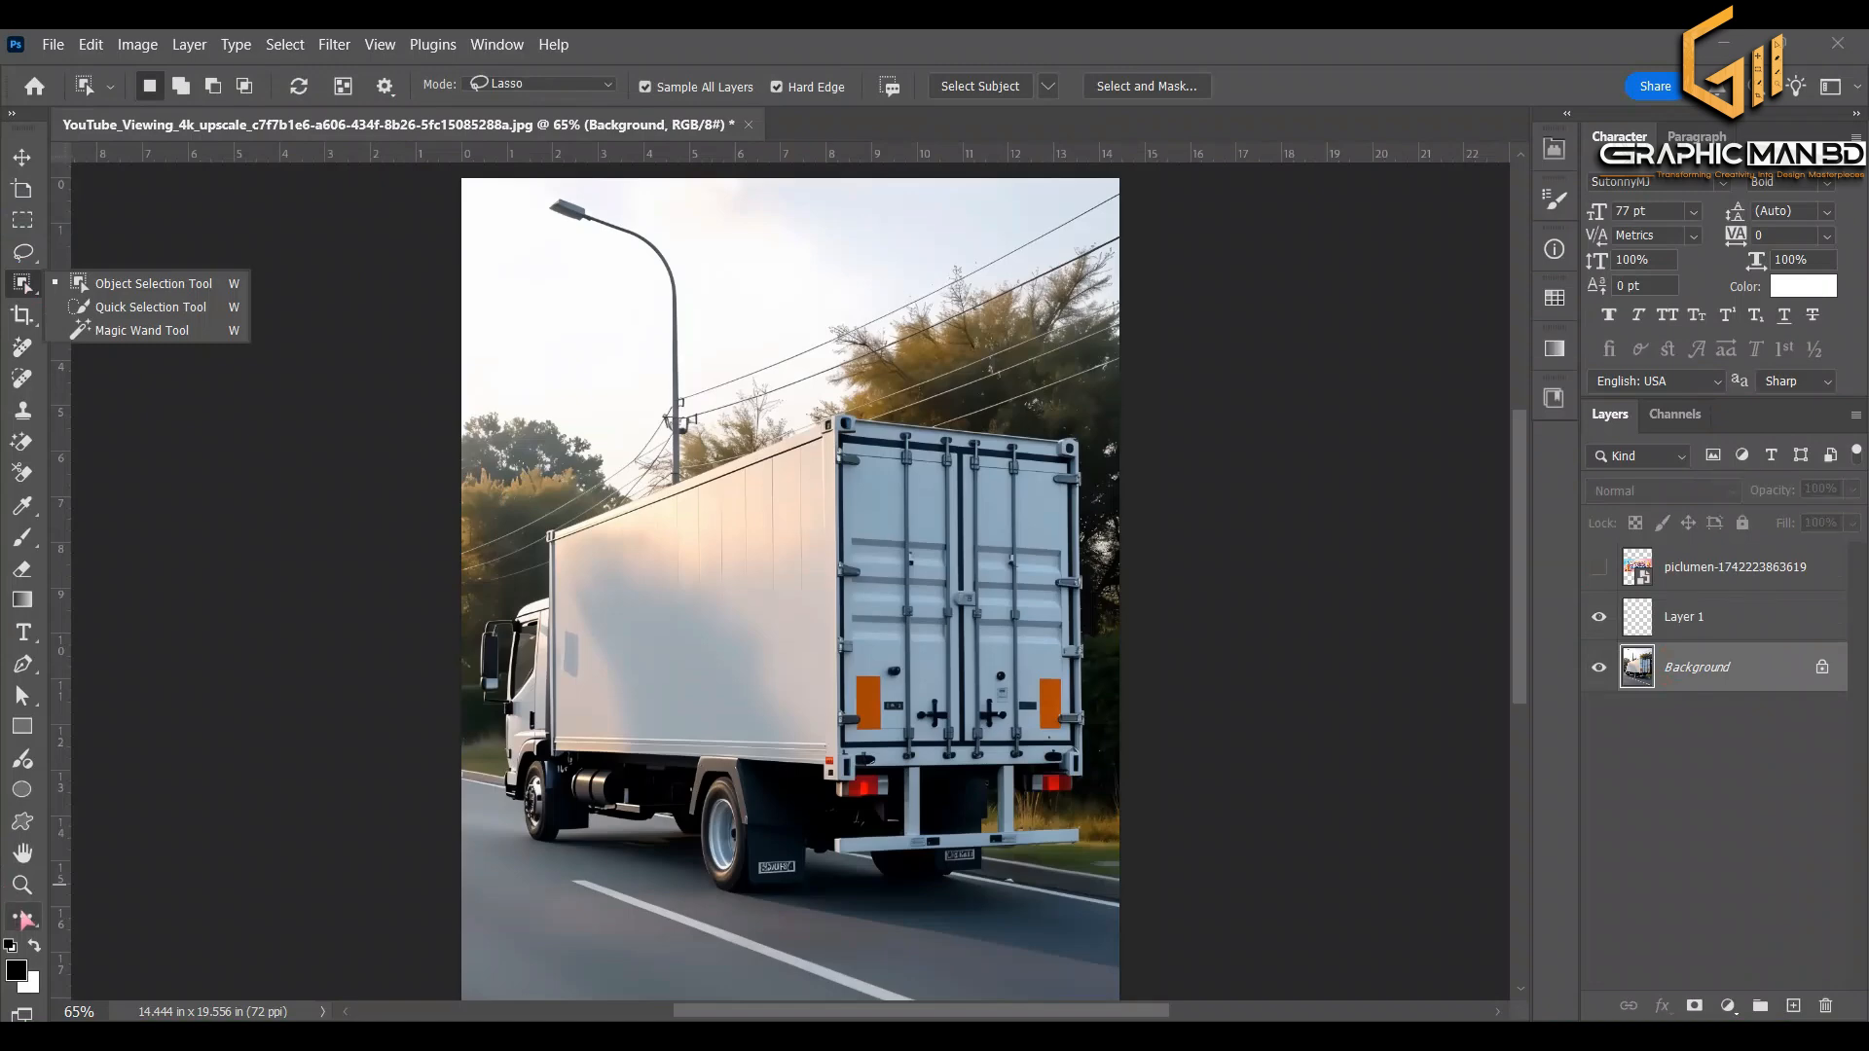
{"action": "left_click", "coordinate": [24, 919]}
{"action": "right_click", "coordinate": [23, 917]}
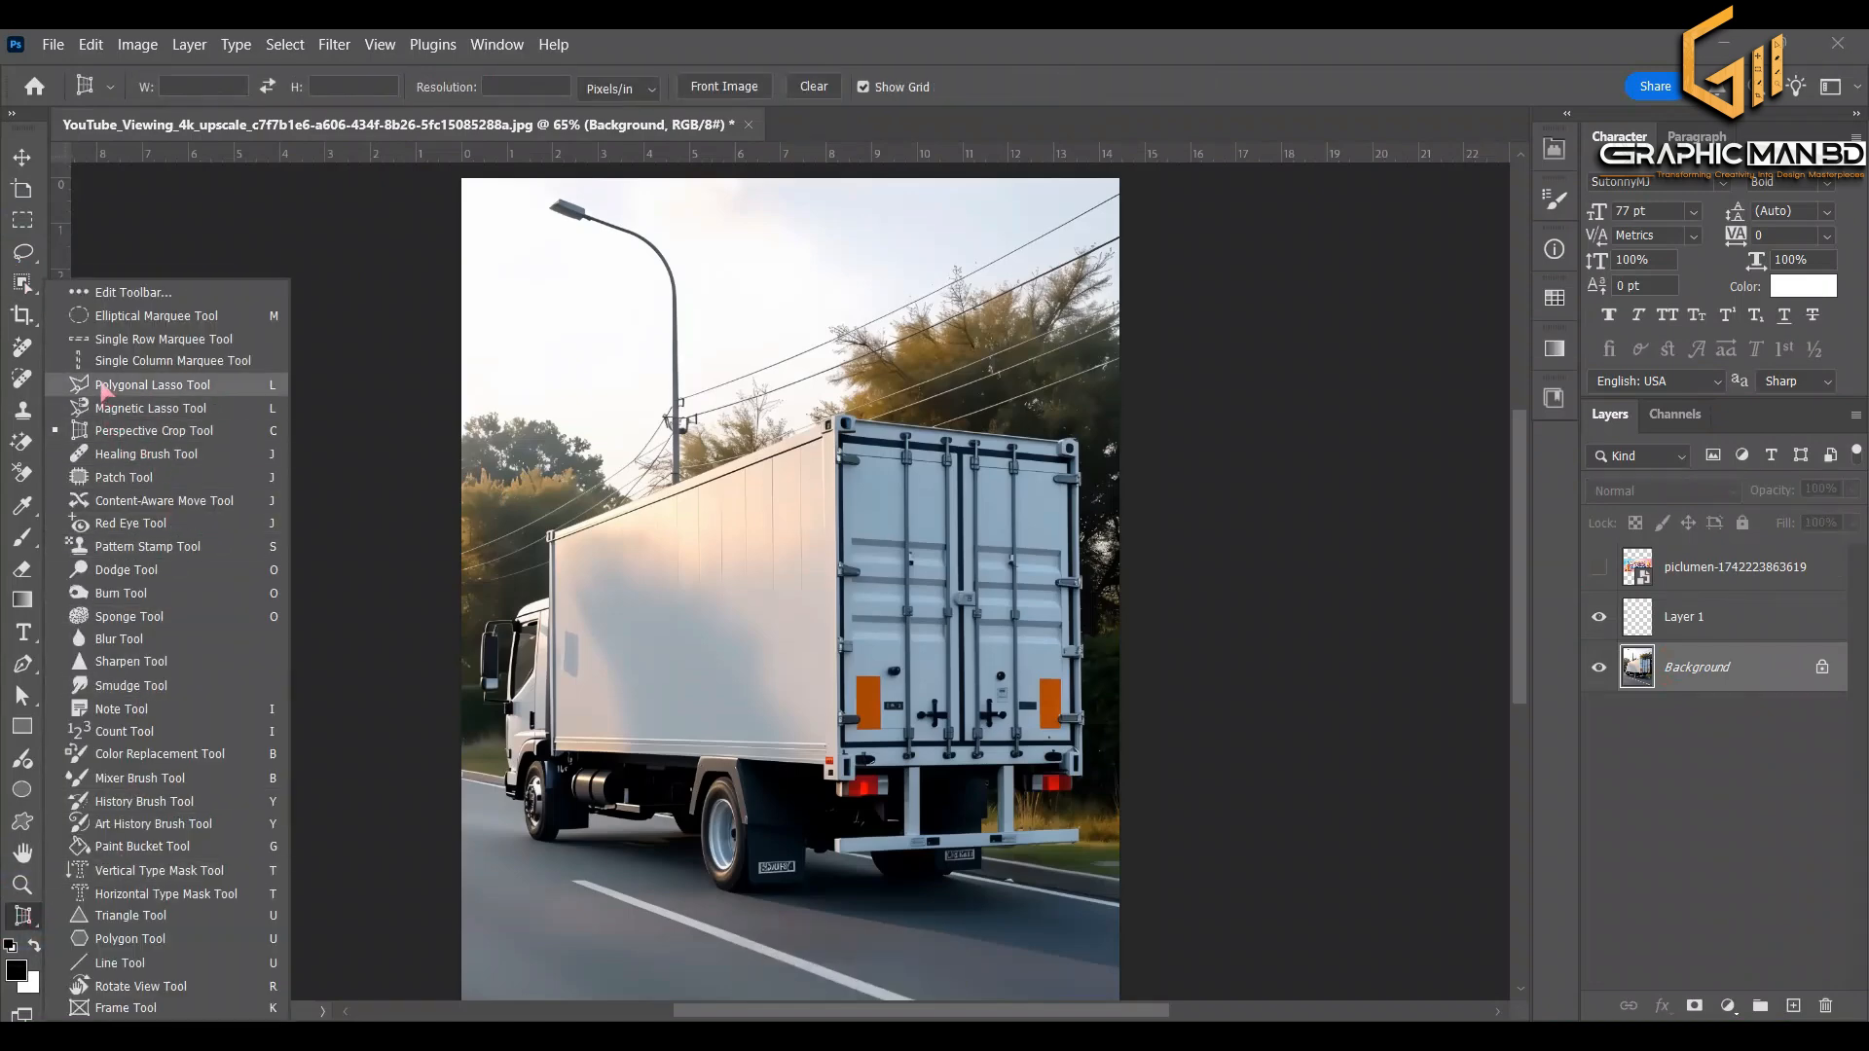
{"action": "left_click", "coordinate": [136, 408]}
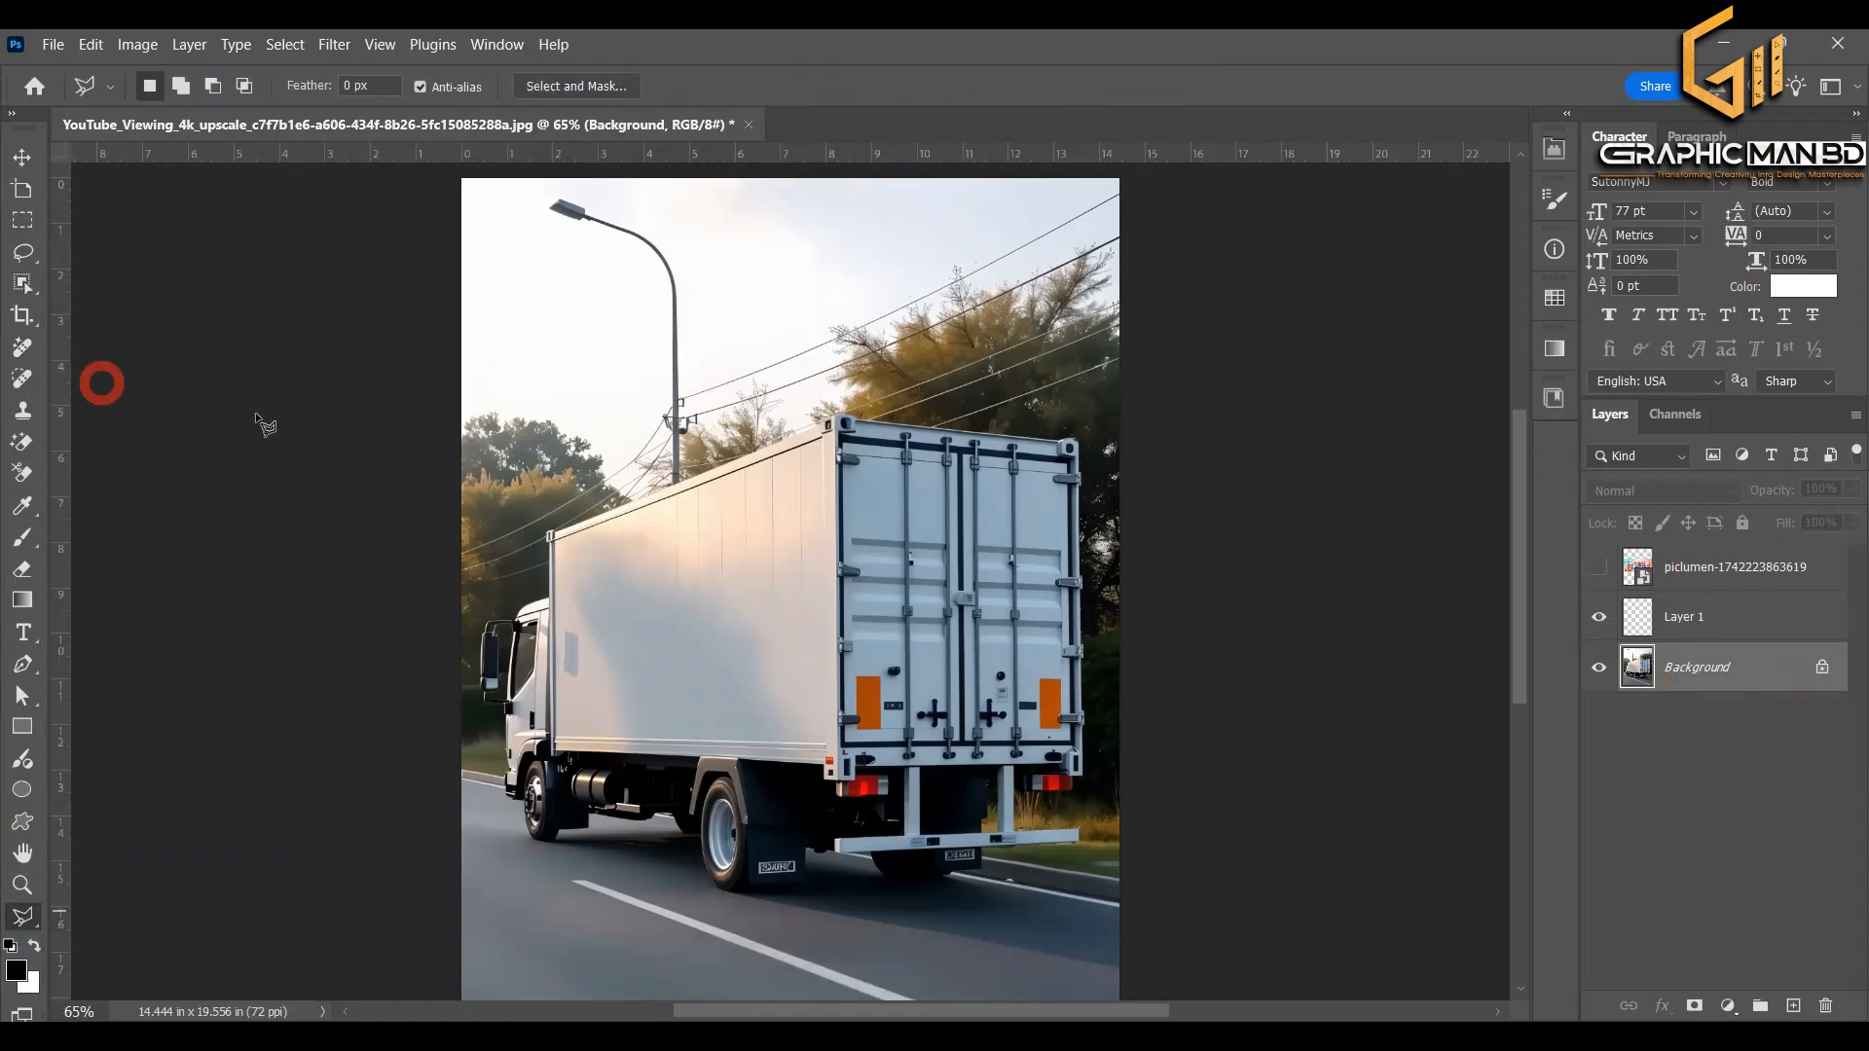
{"action": "left_click", "coordinate": [553, 541]}
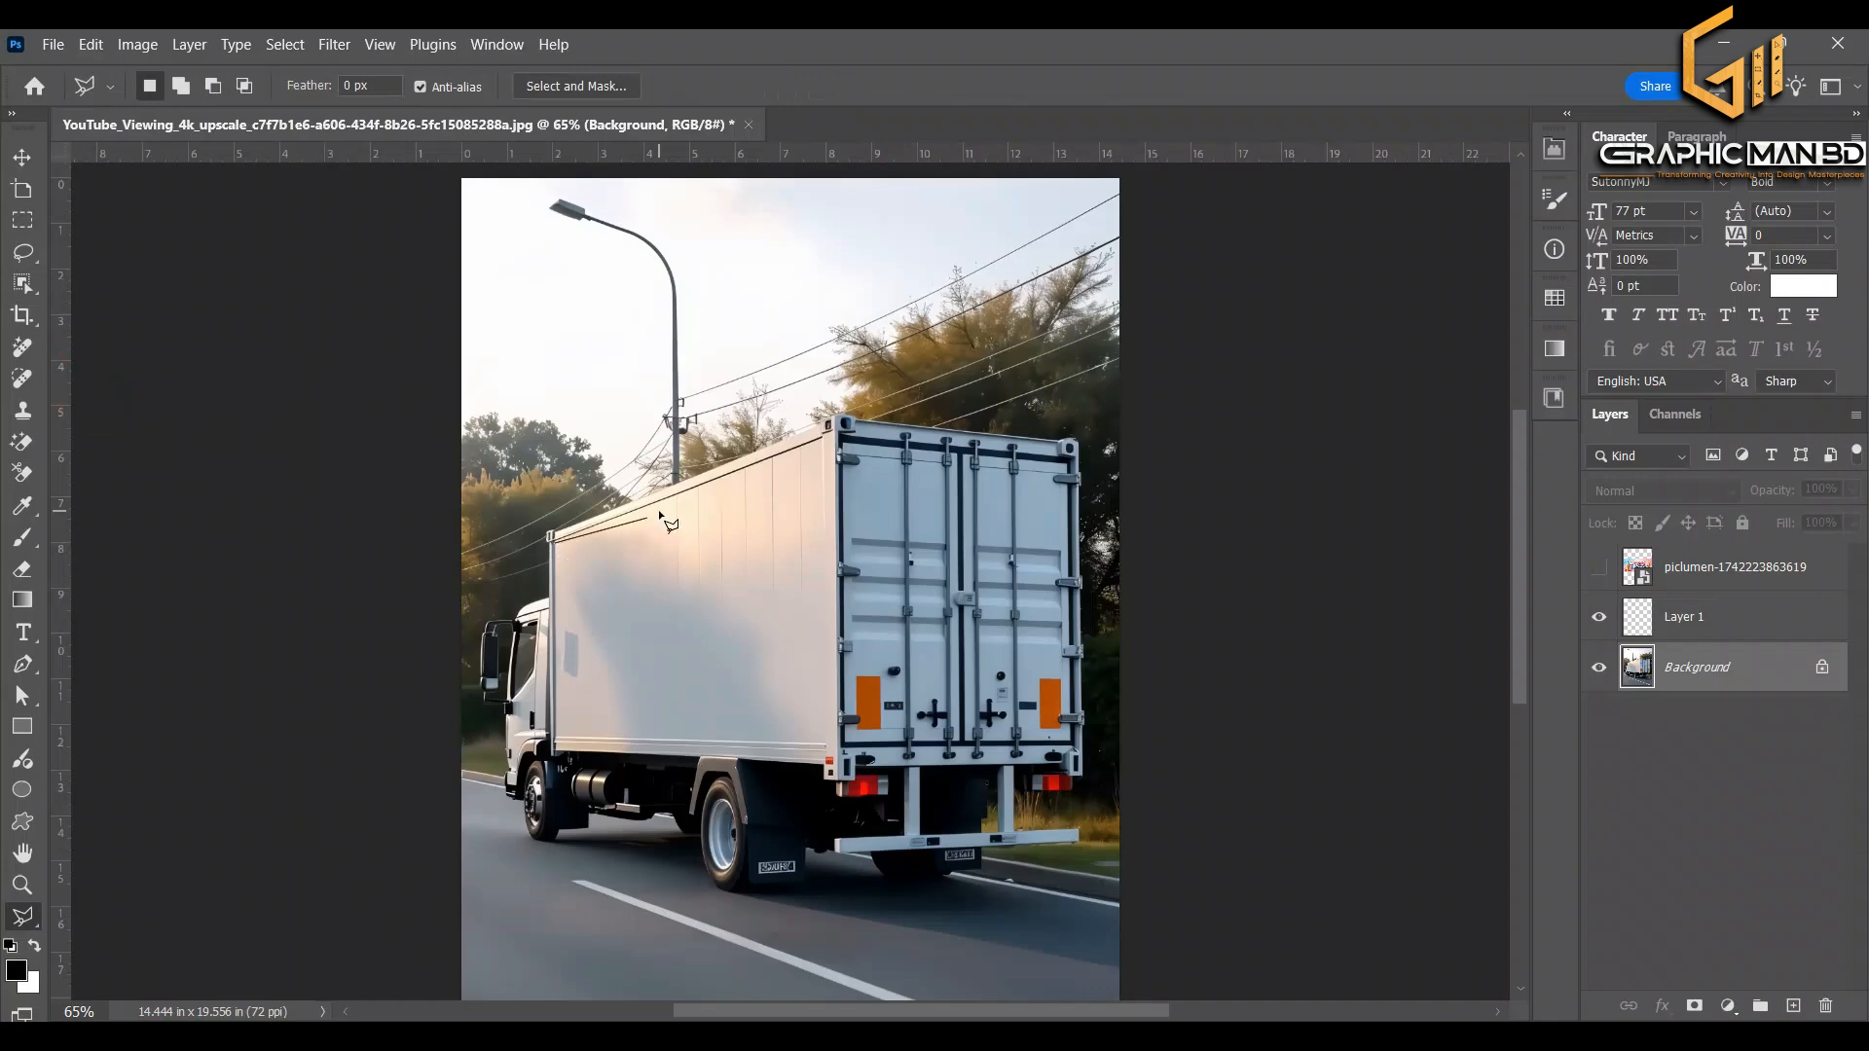
{"action": "left_click", "coordinate": [831, 440]}
{"action": "left_click", "coordinate": [830, 748]}
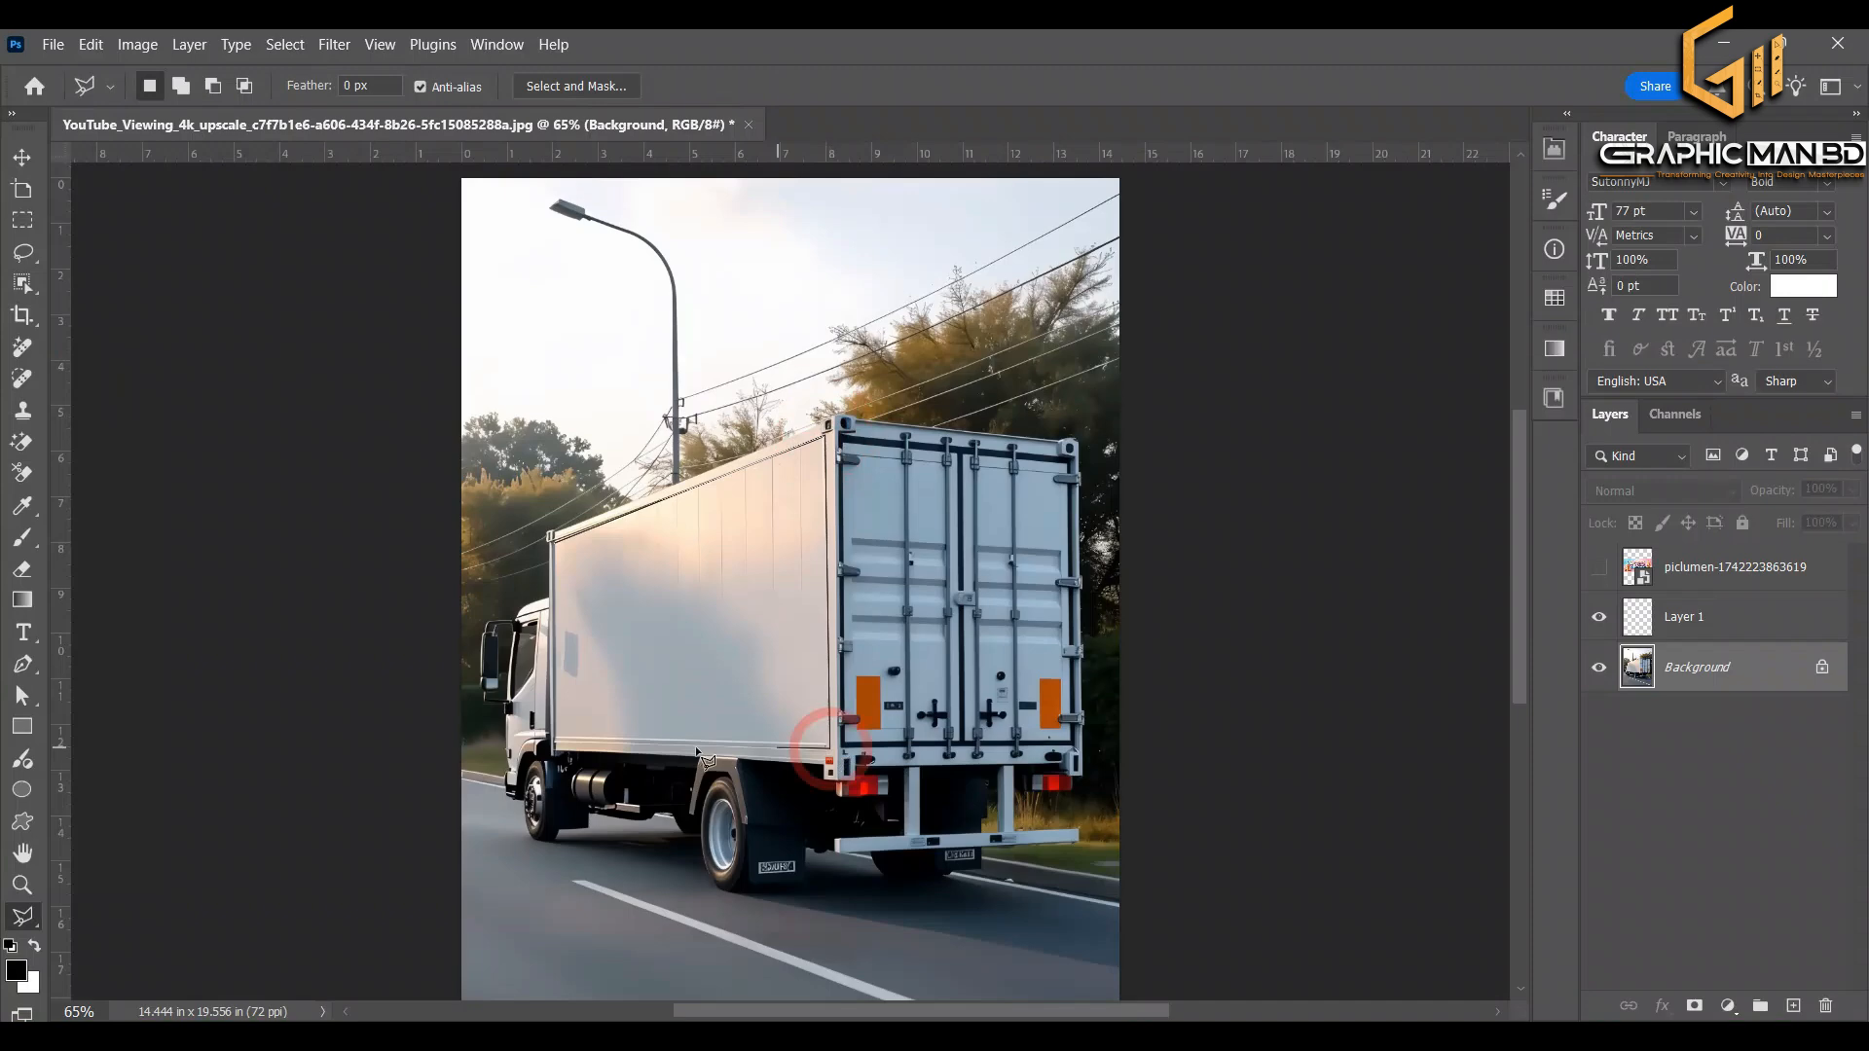
{"action": "left_click", "coordinate": [554, 742]}
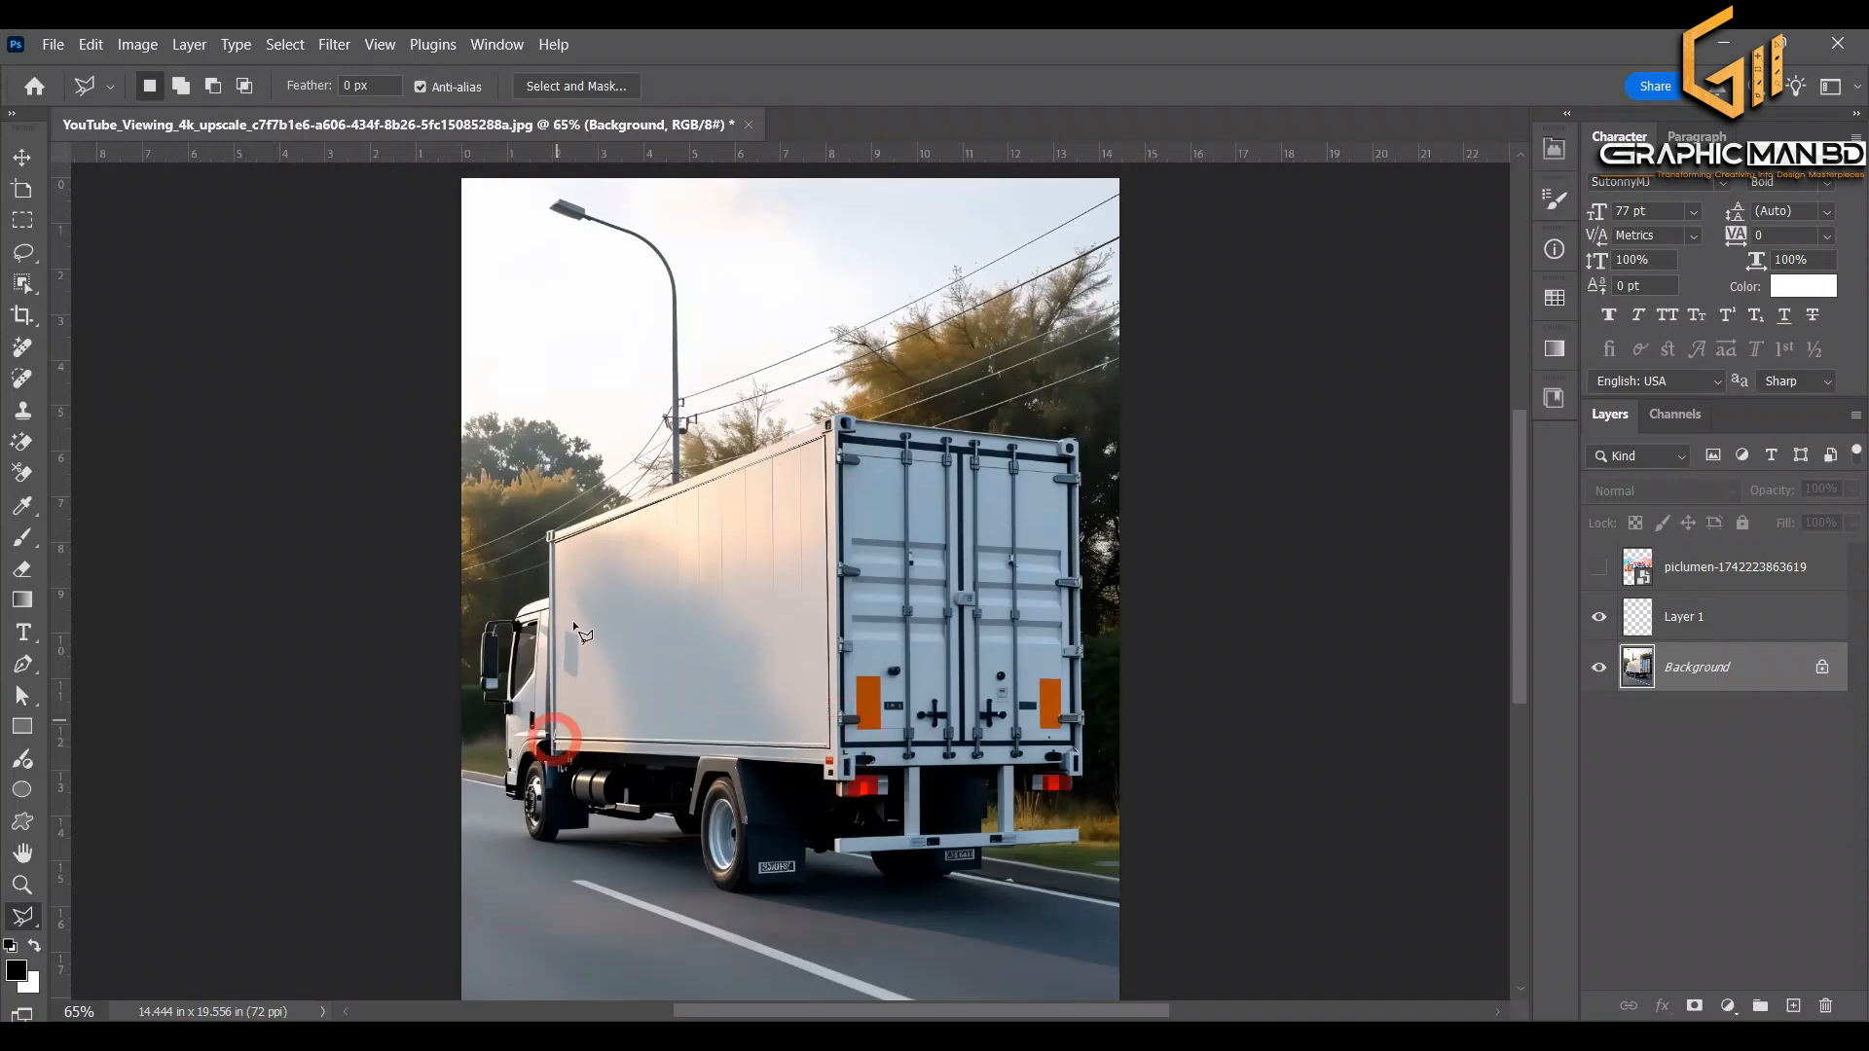
{"action": "left_click", "coordinate": [558, 548]}
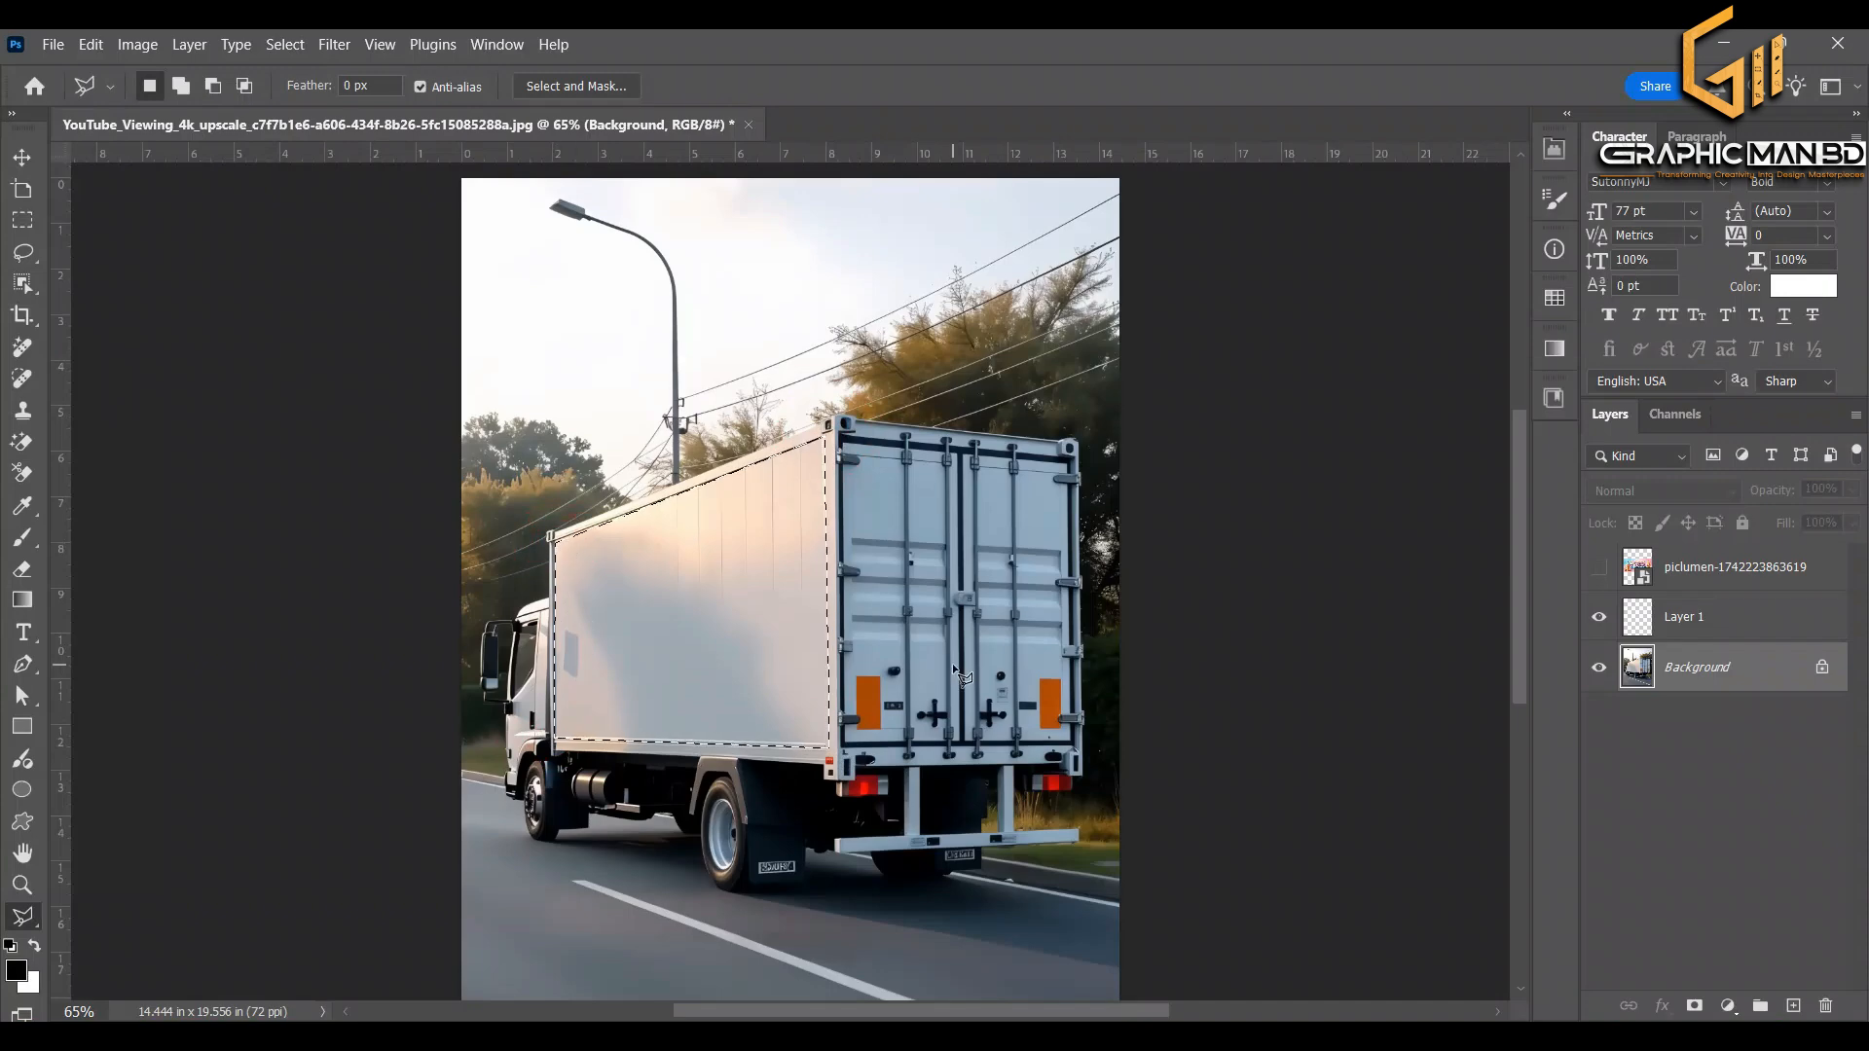
- Add the truck's rear doors to the side-panel selection and copy both faces to a new layer
{"action": "key", "text": "shift"}
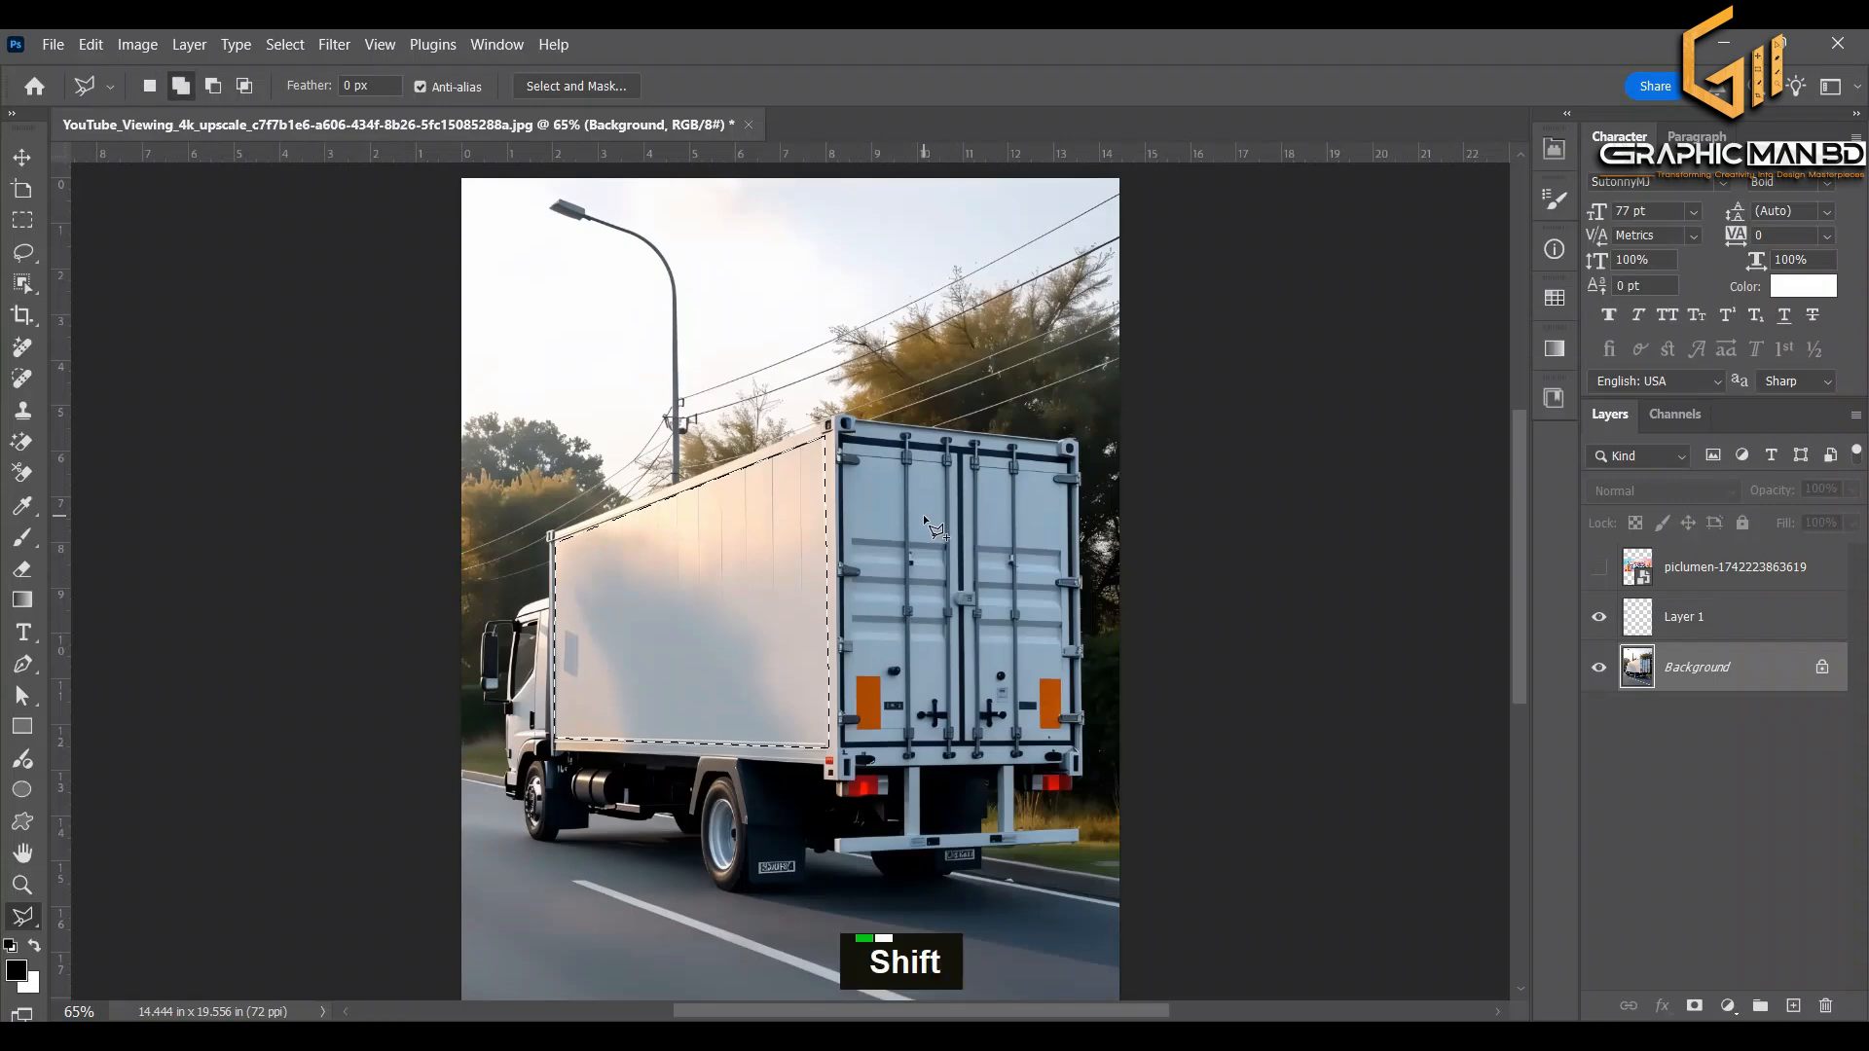
{"action": "left_click", "coordinate": [843, 436], "text": "shift"}
{"action": "left_click", "coordinate": [1075, 451], "text": "shift"}
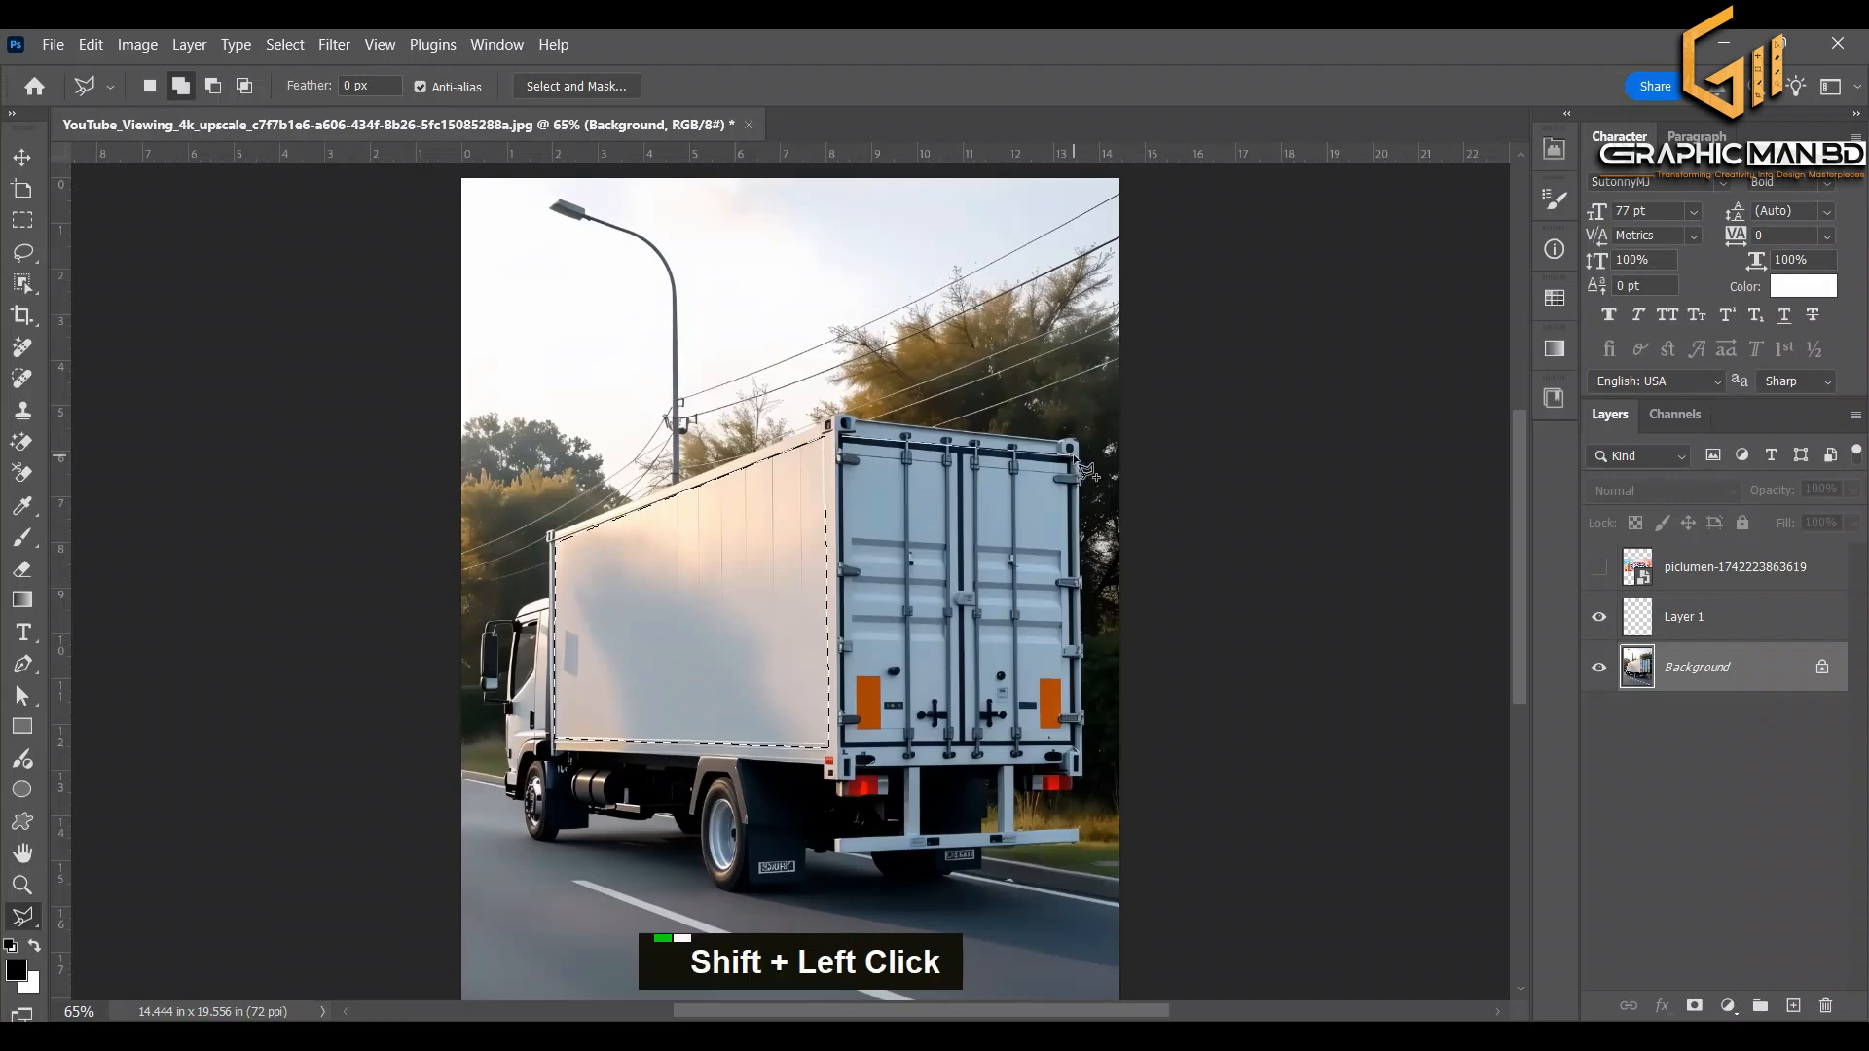
{"action": "left_click", "coordinate": [1077, 745], "text": "shift"}
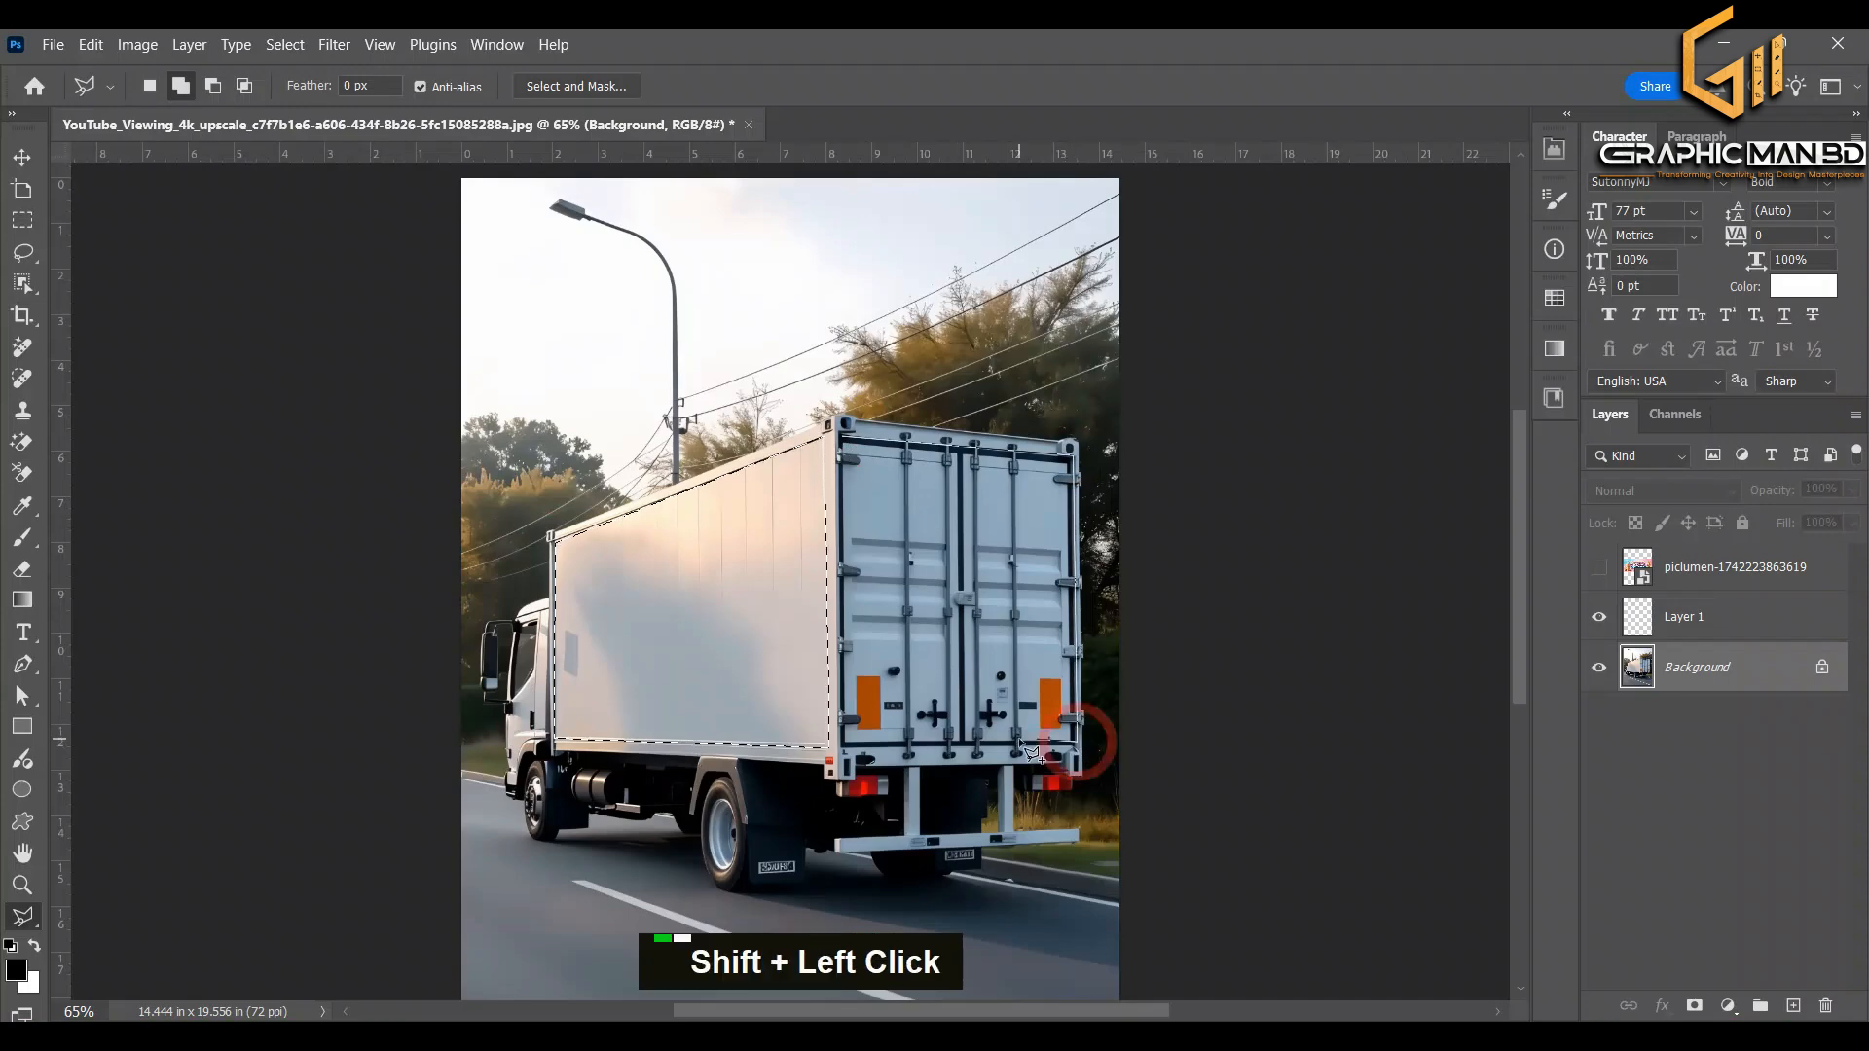
{"action": "left_click", "coordinate": [840, 748], "text": "shift"}
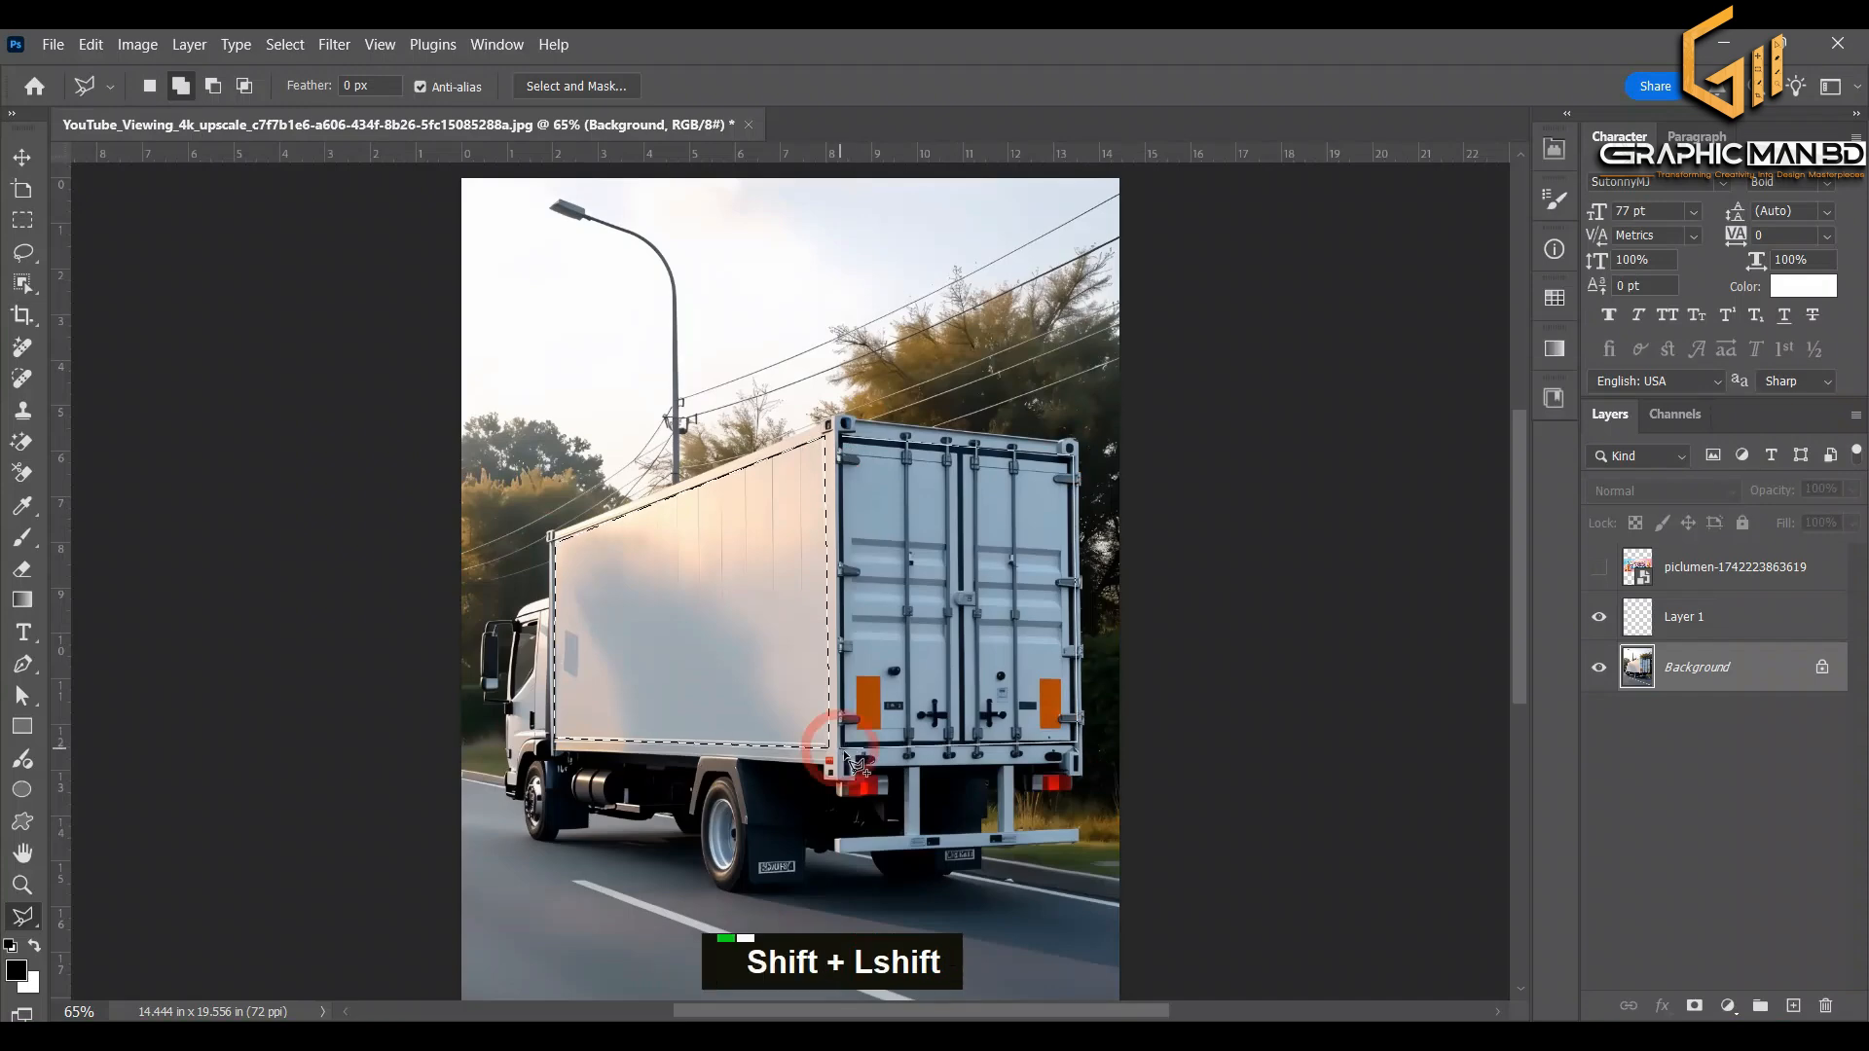
{"action": "left_click", "coordinate": [842, 439], "text": "shift"}
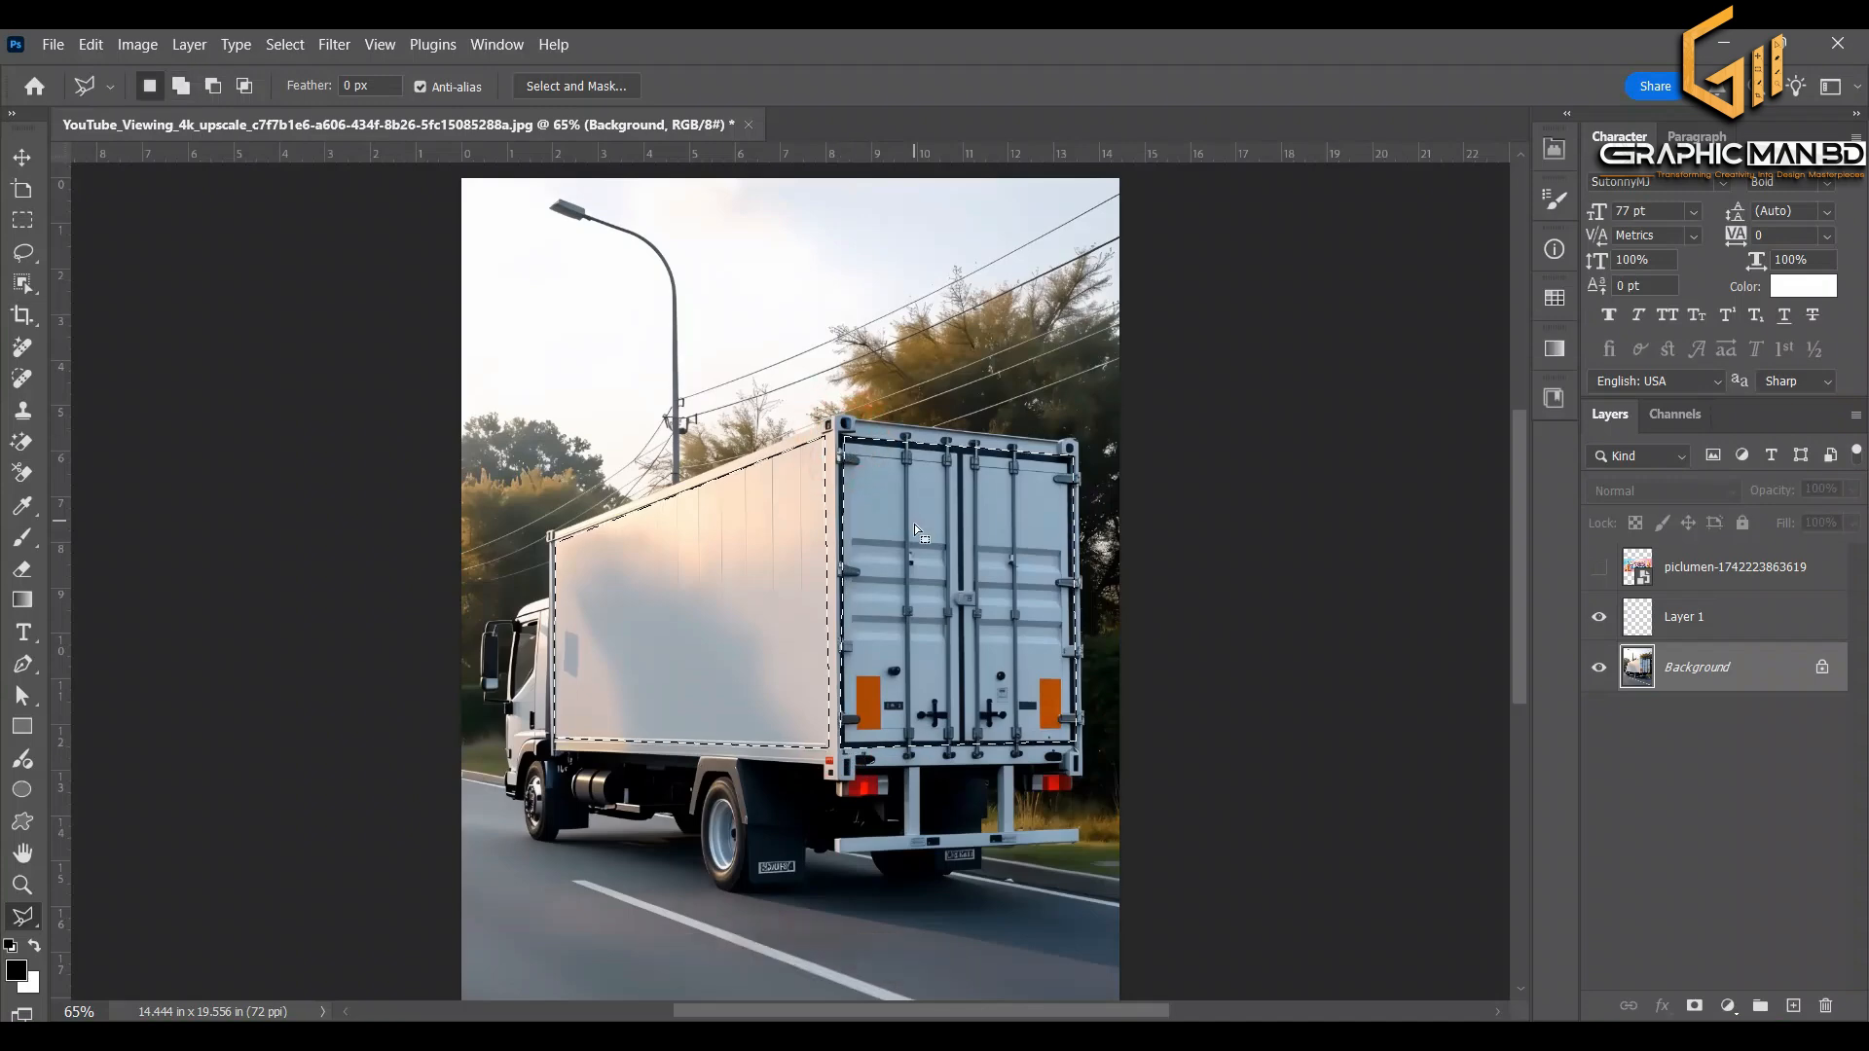
{"action": "key", "text": "ctrl+j"}
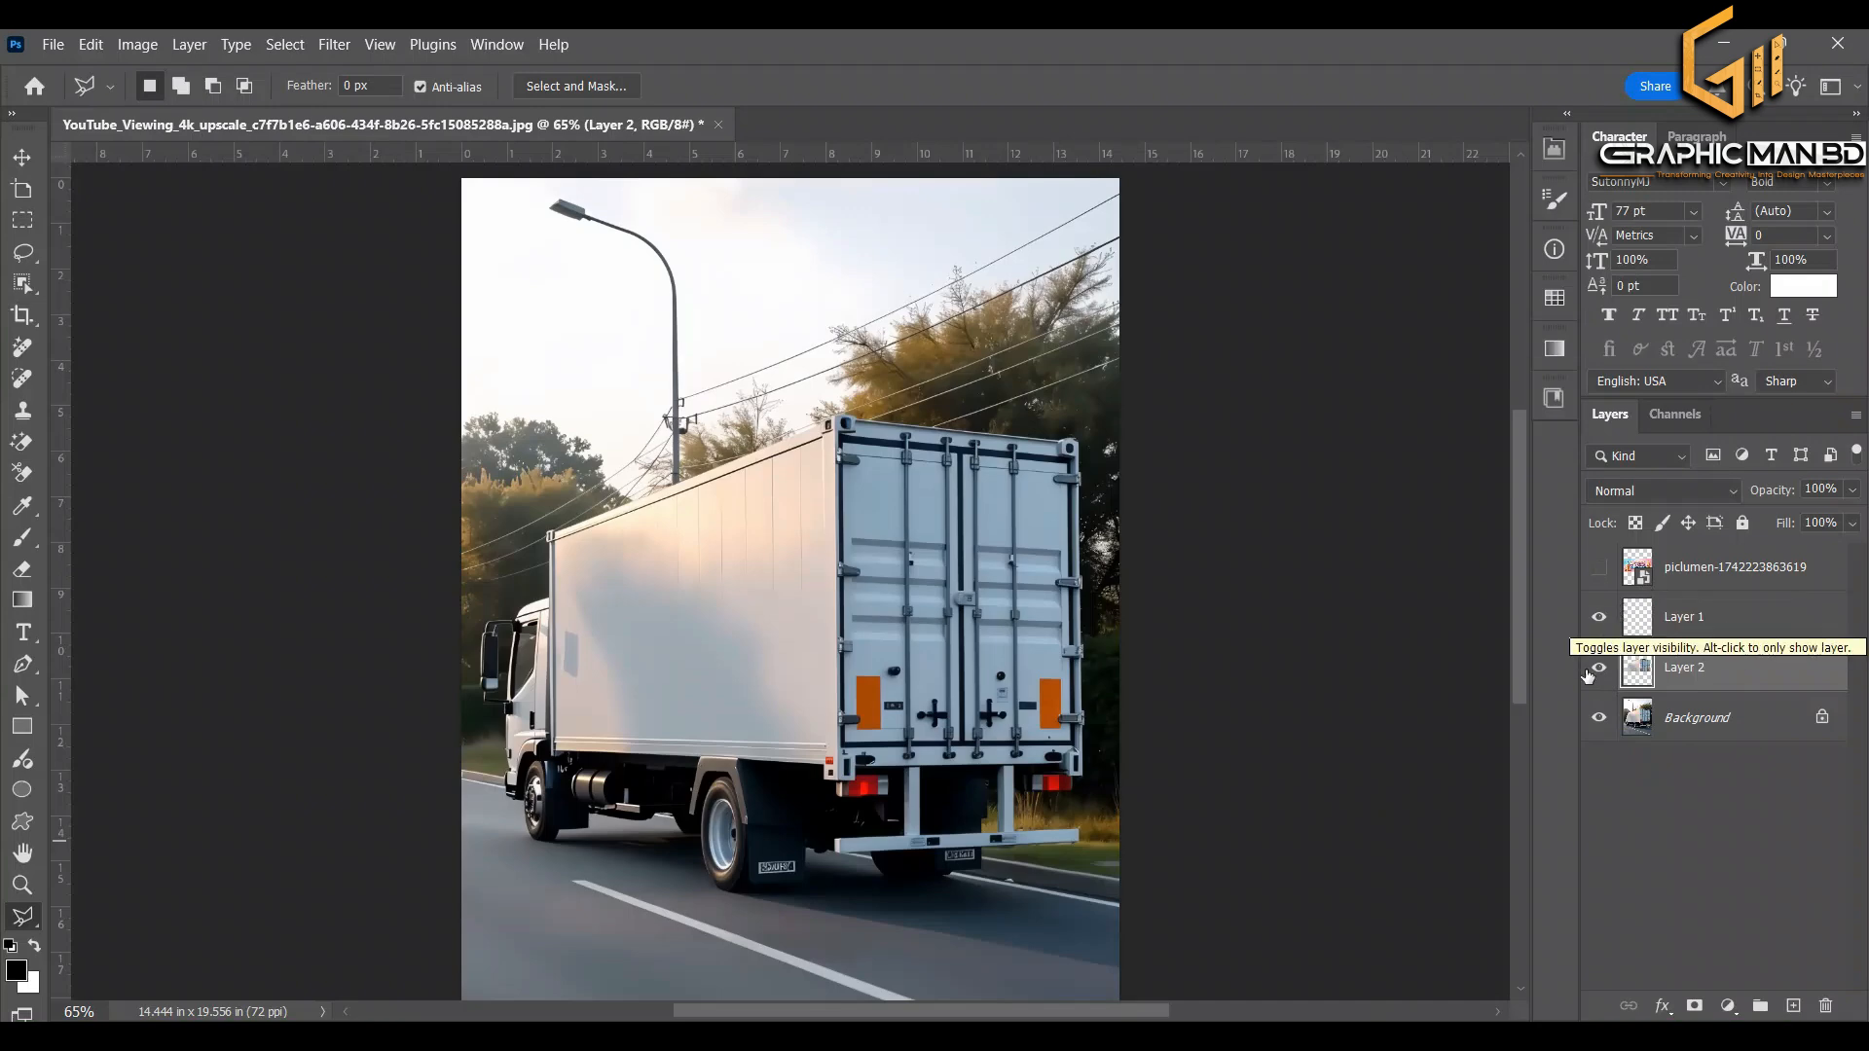
- Start the Vanishing Point filter on the empty Layer 1 and define a perspective plane over the cargo box's side panel
{"action": "left_click", "coordinate": [1685, 611]}
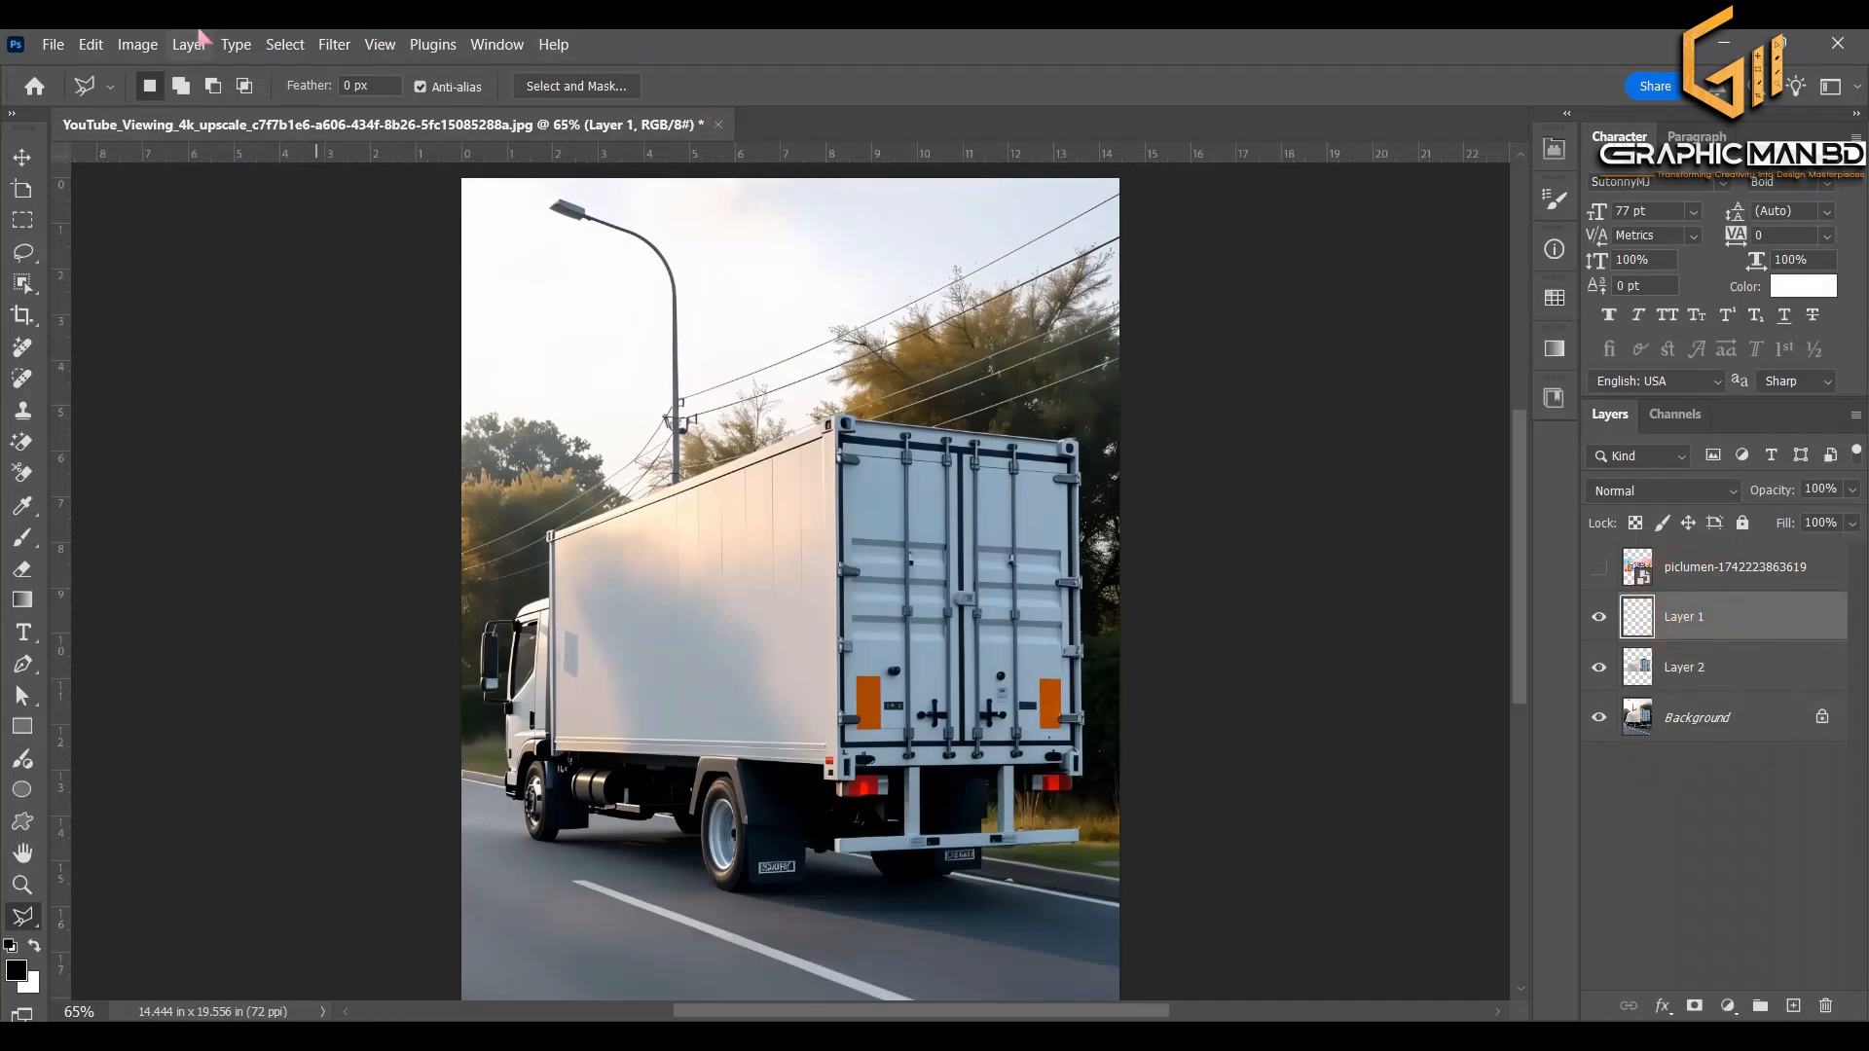
{"action": "left_click", "coordinate": [333, 45]}
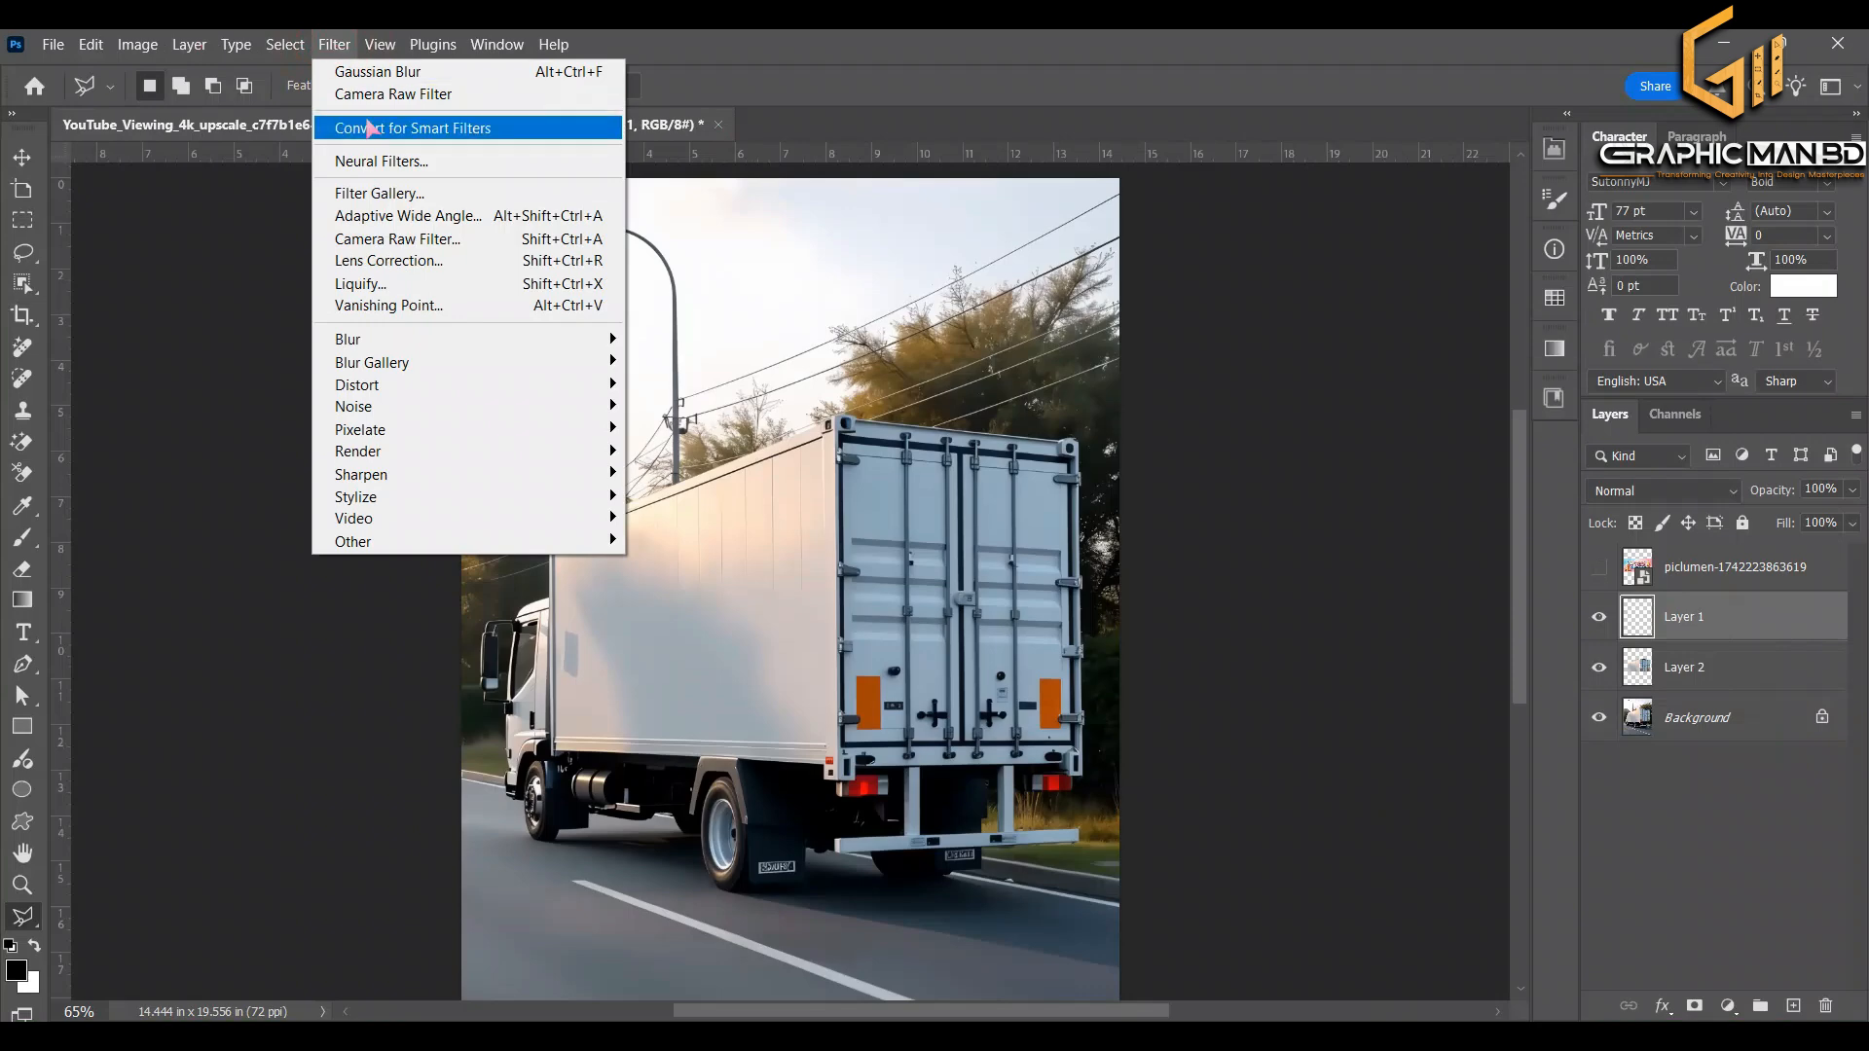
{"action": "left_click", "coordinate": [422, 305]}
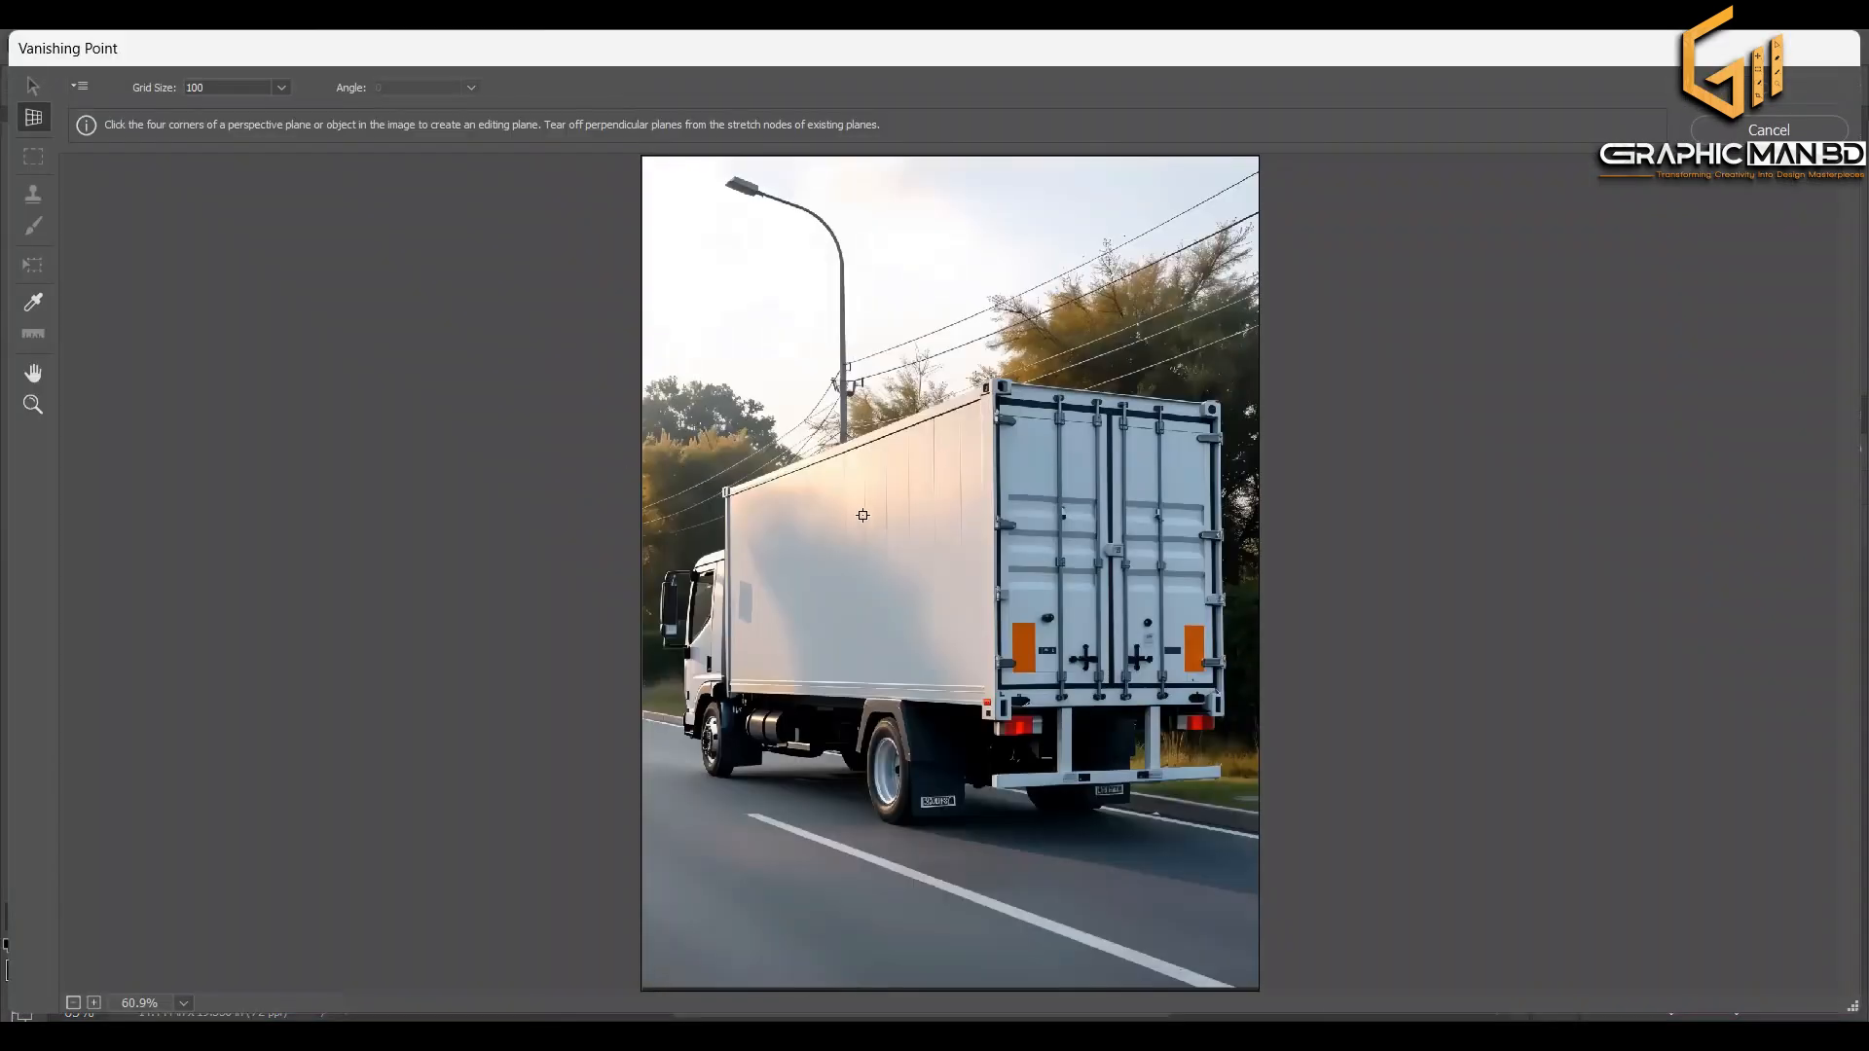
{"action": "left_click", "coordinate": [728, 498]}
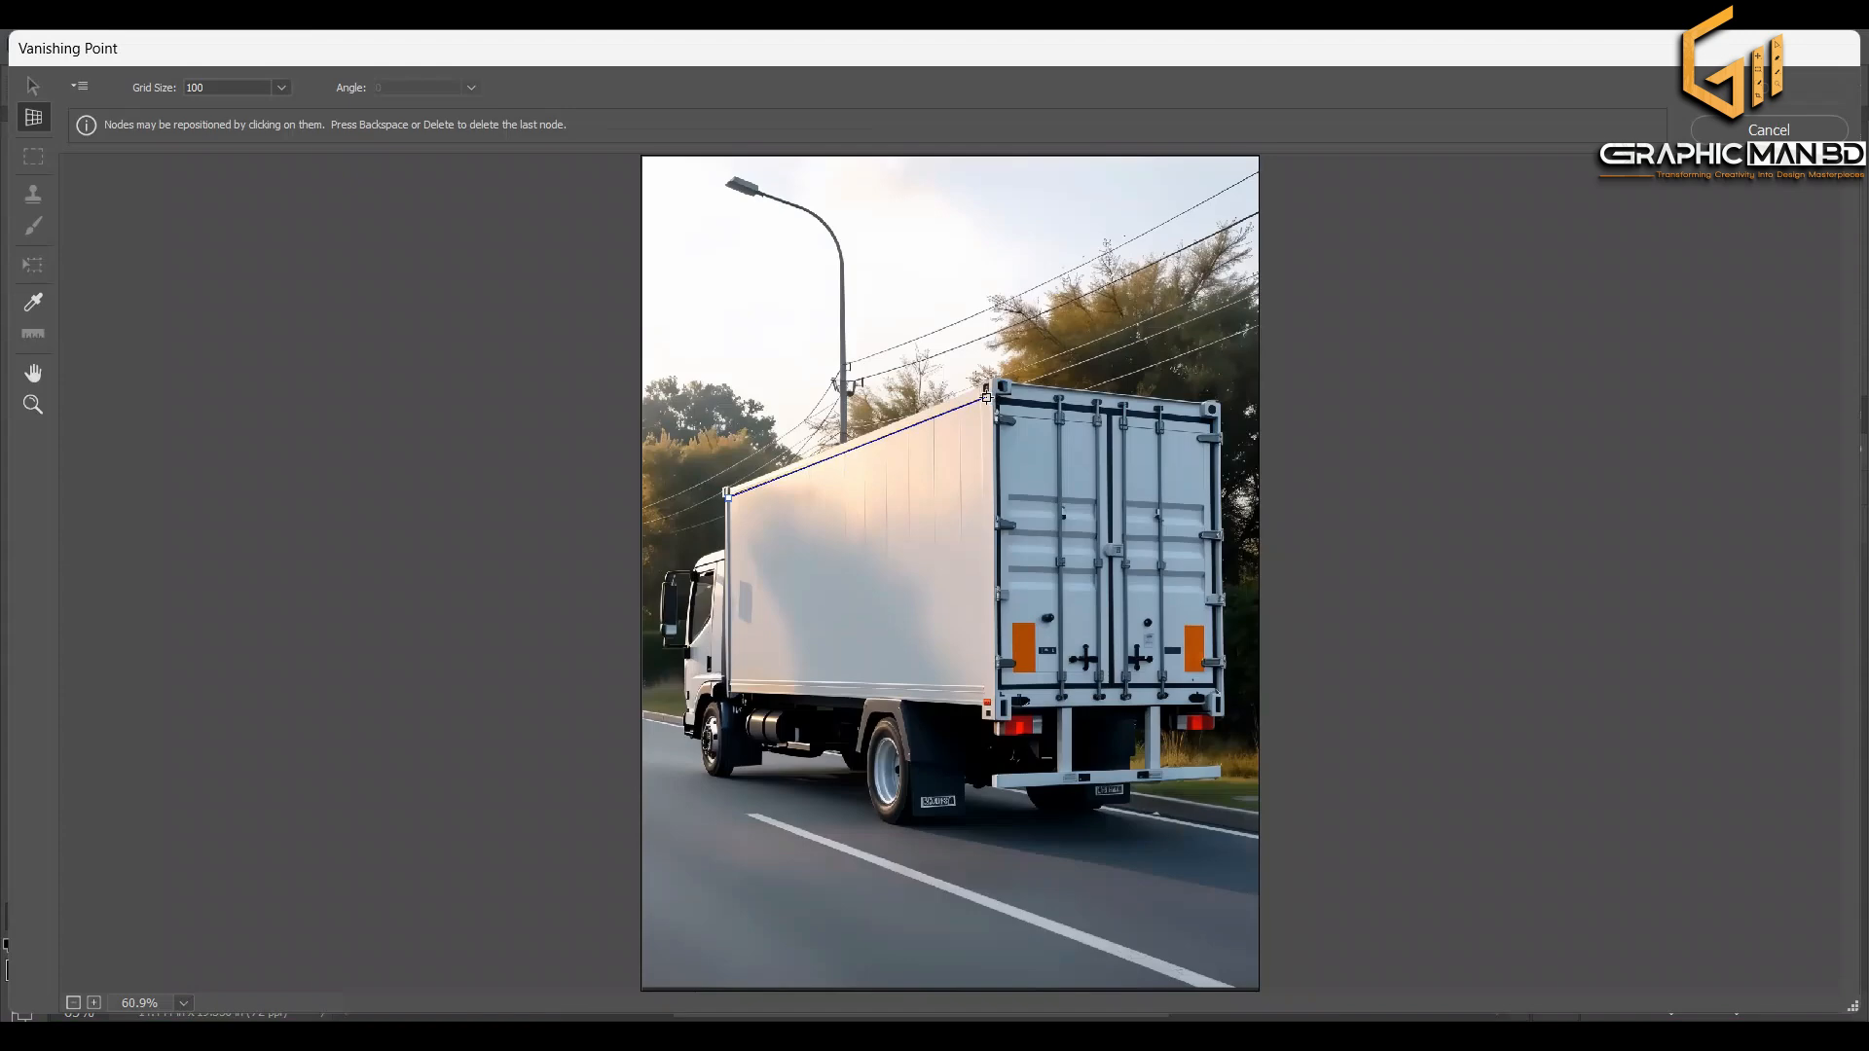
{"action": "left_click", "coordinate": [986, 397]}
{"action": "left_click", "coordinate": [985, 688]}
{"action": "left_click", "coordinate": [729, 687]}
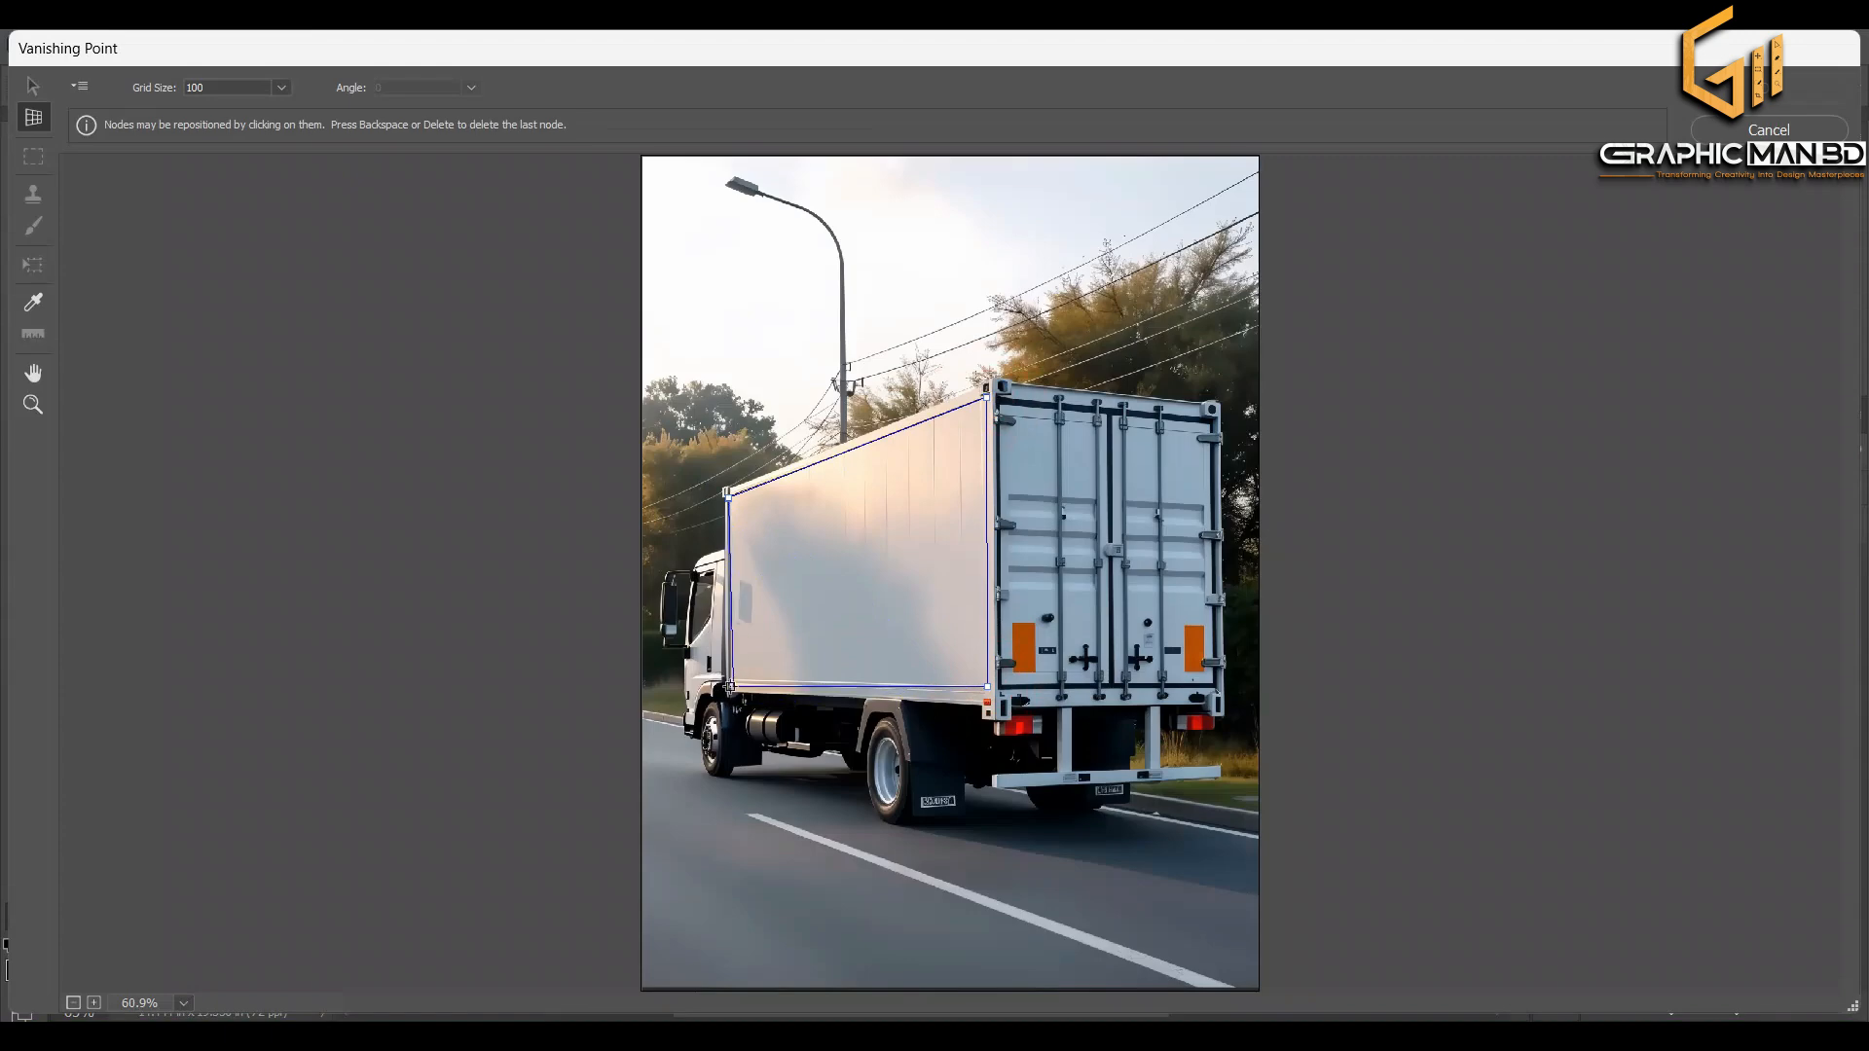
{"action": "left_click", "coordinate": [727, 687]}
- Pull a perpendicular perspective plane from the side plane's rear edge across the truck's rear doors
{"action": "key", "text": "alt"}
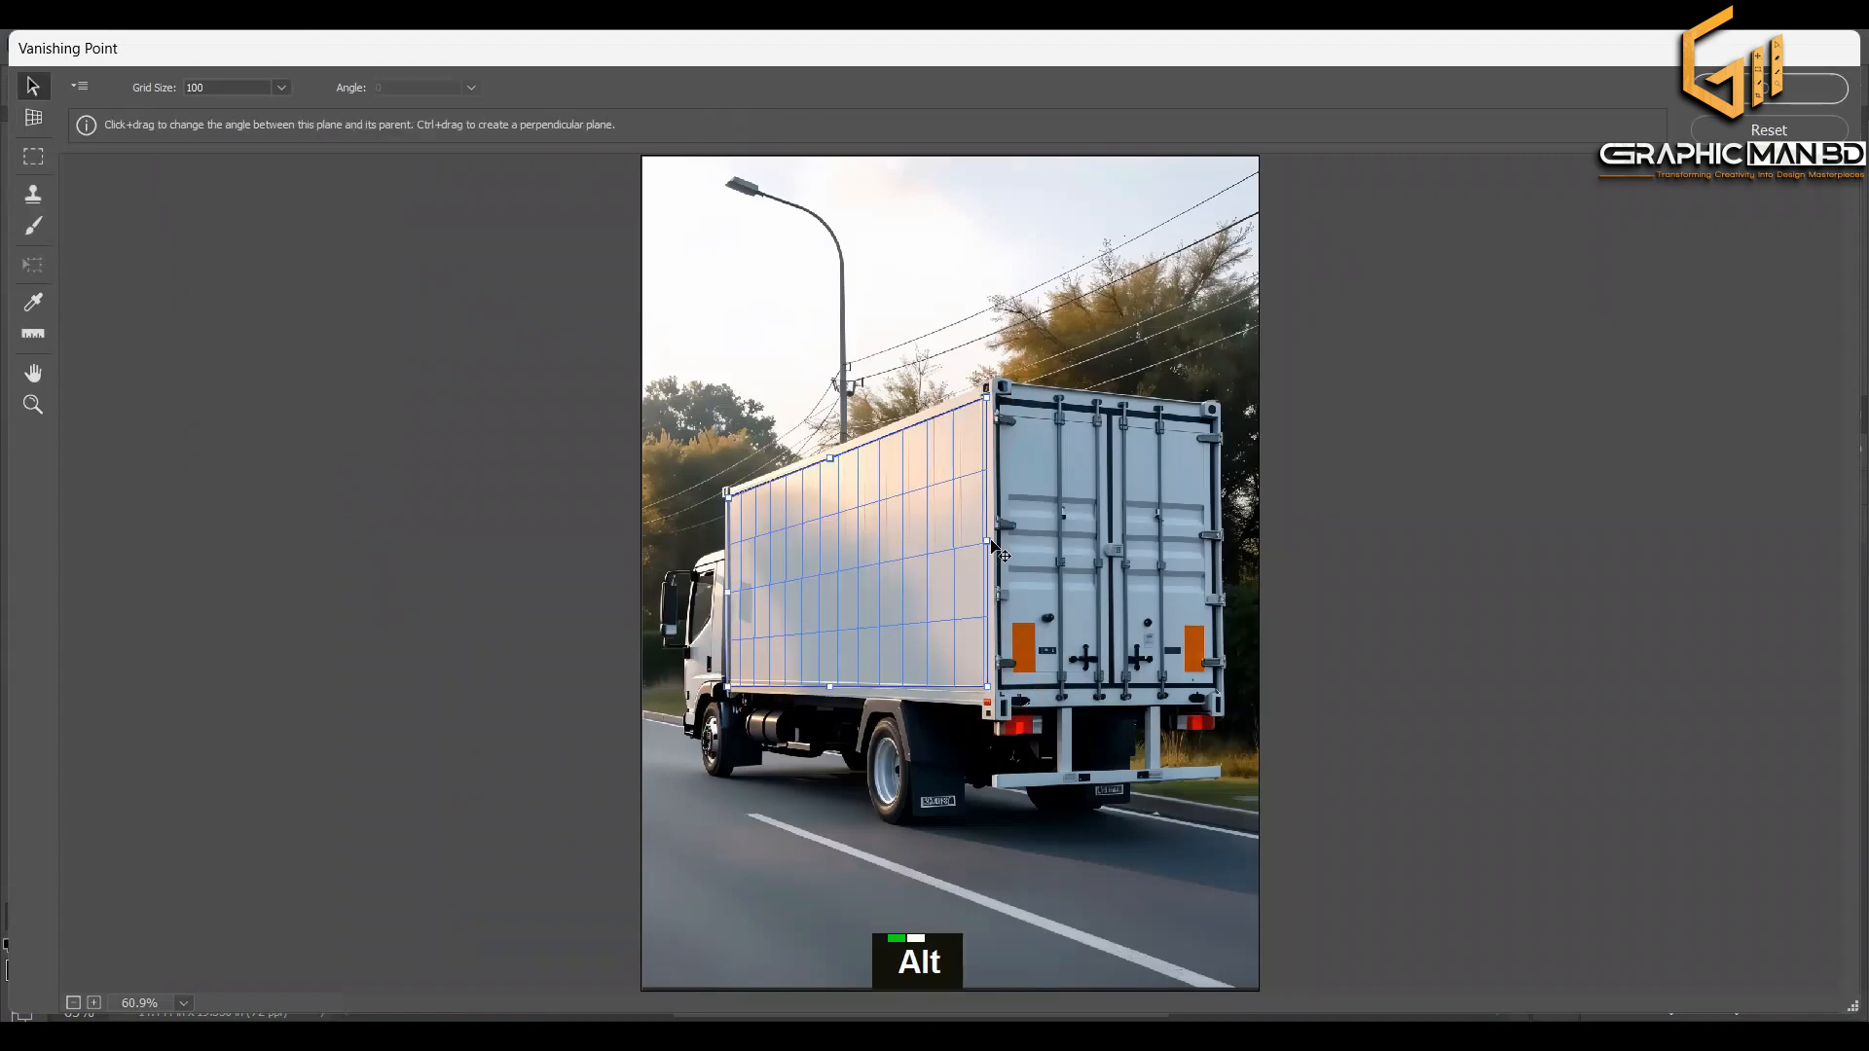
{"action": "key", "text": "ctrl"}
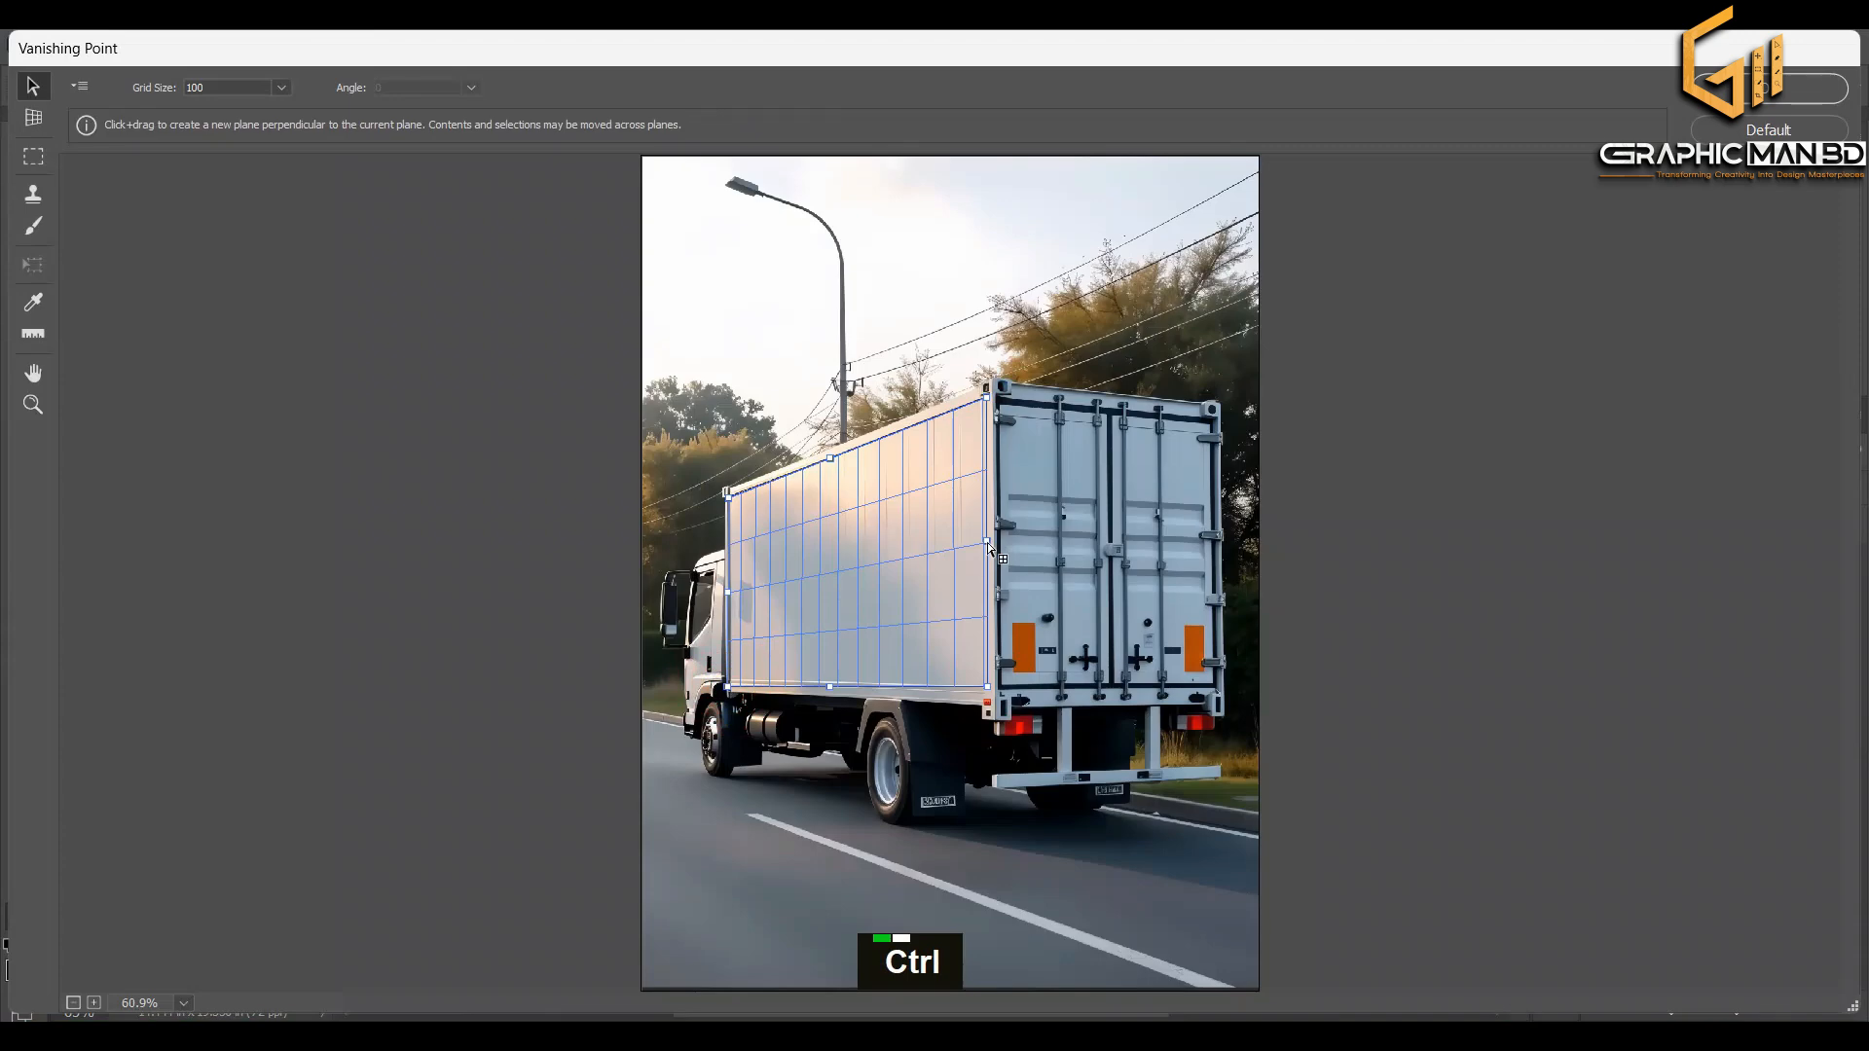
{"action": "left_click_drag", "start_coordinate": [987, 541], "coordinate": [1216, 547]}
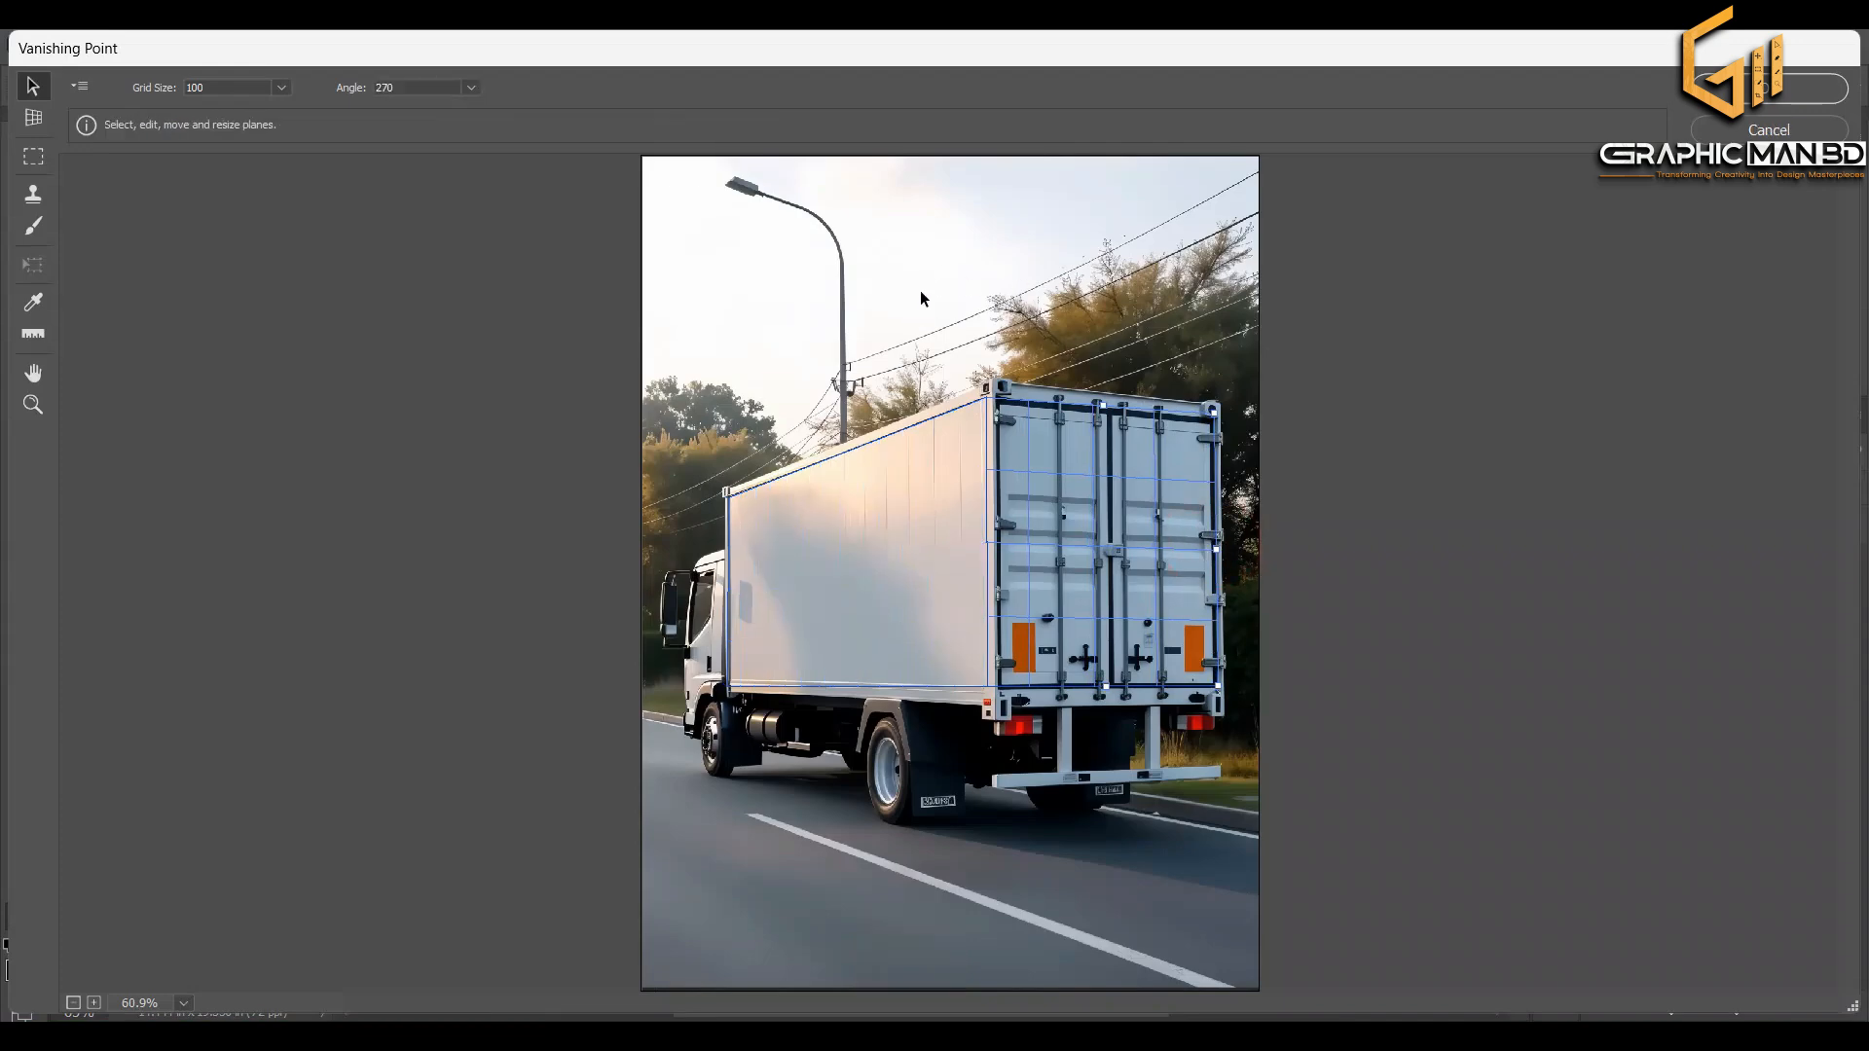
- Paste the copied banner into Vanishing Point, scale it down proportionally and move it onto the truck's side and rear planes
{"action": "key", "text": "ctrl"}
{"action": "key", "text": "ctrl+v"}
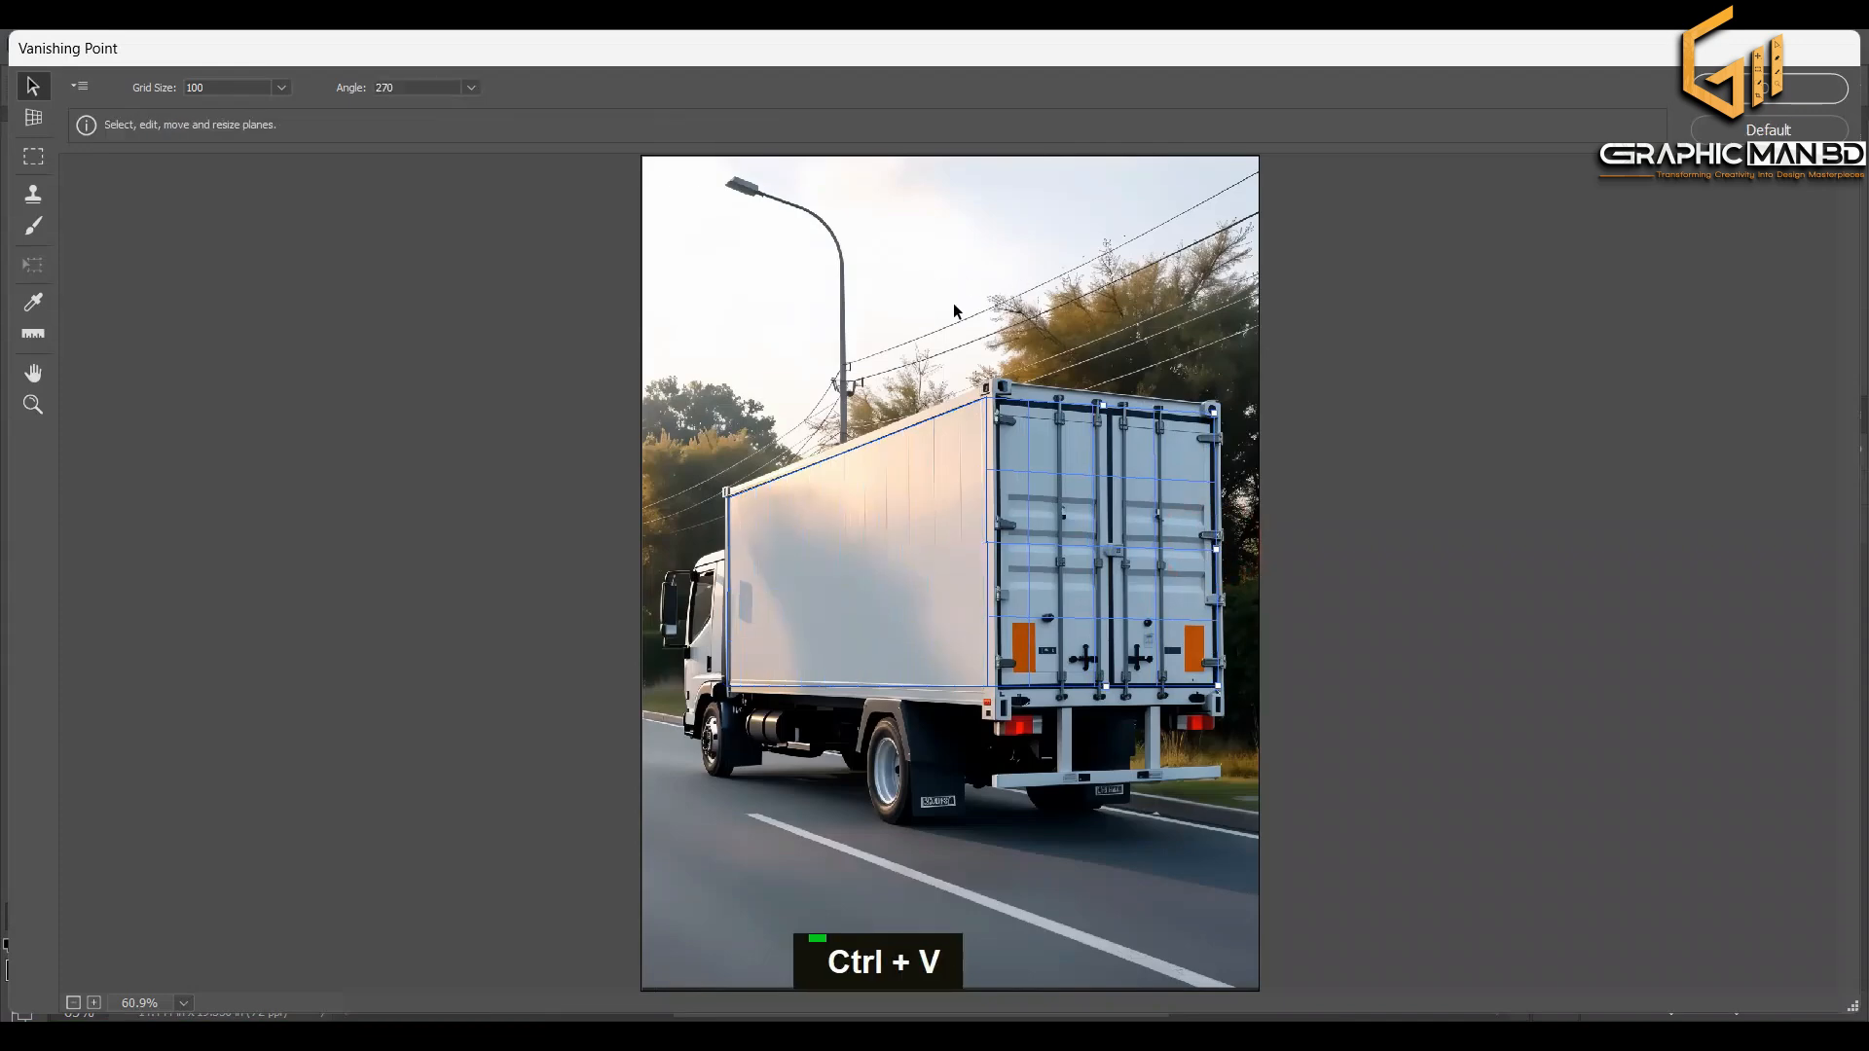
{"action": "left_click_drag", "start_coordinate": [977, 245], "coordinate": [954, 294]}
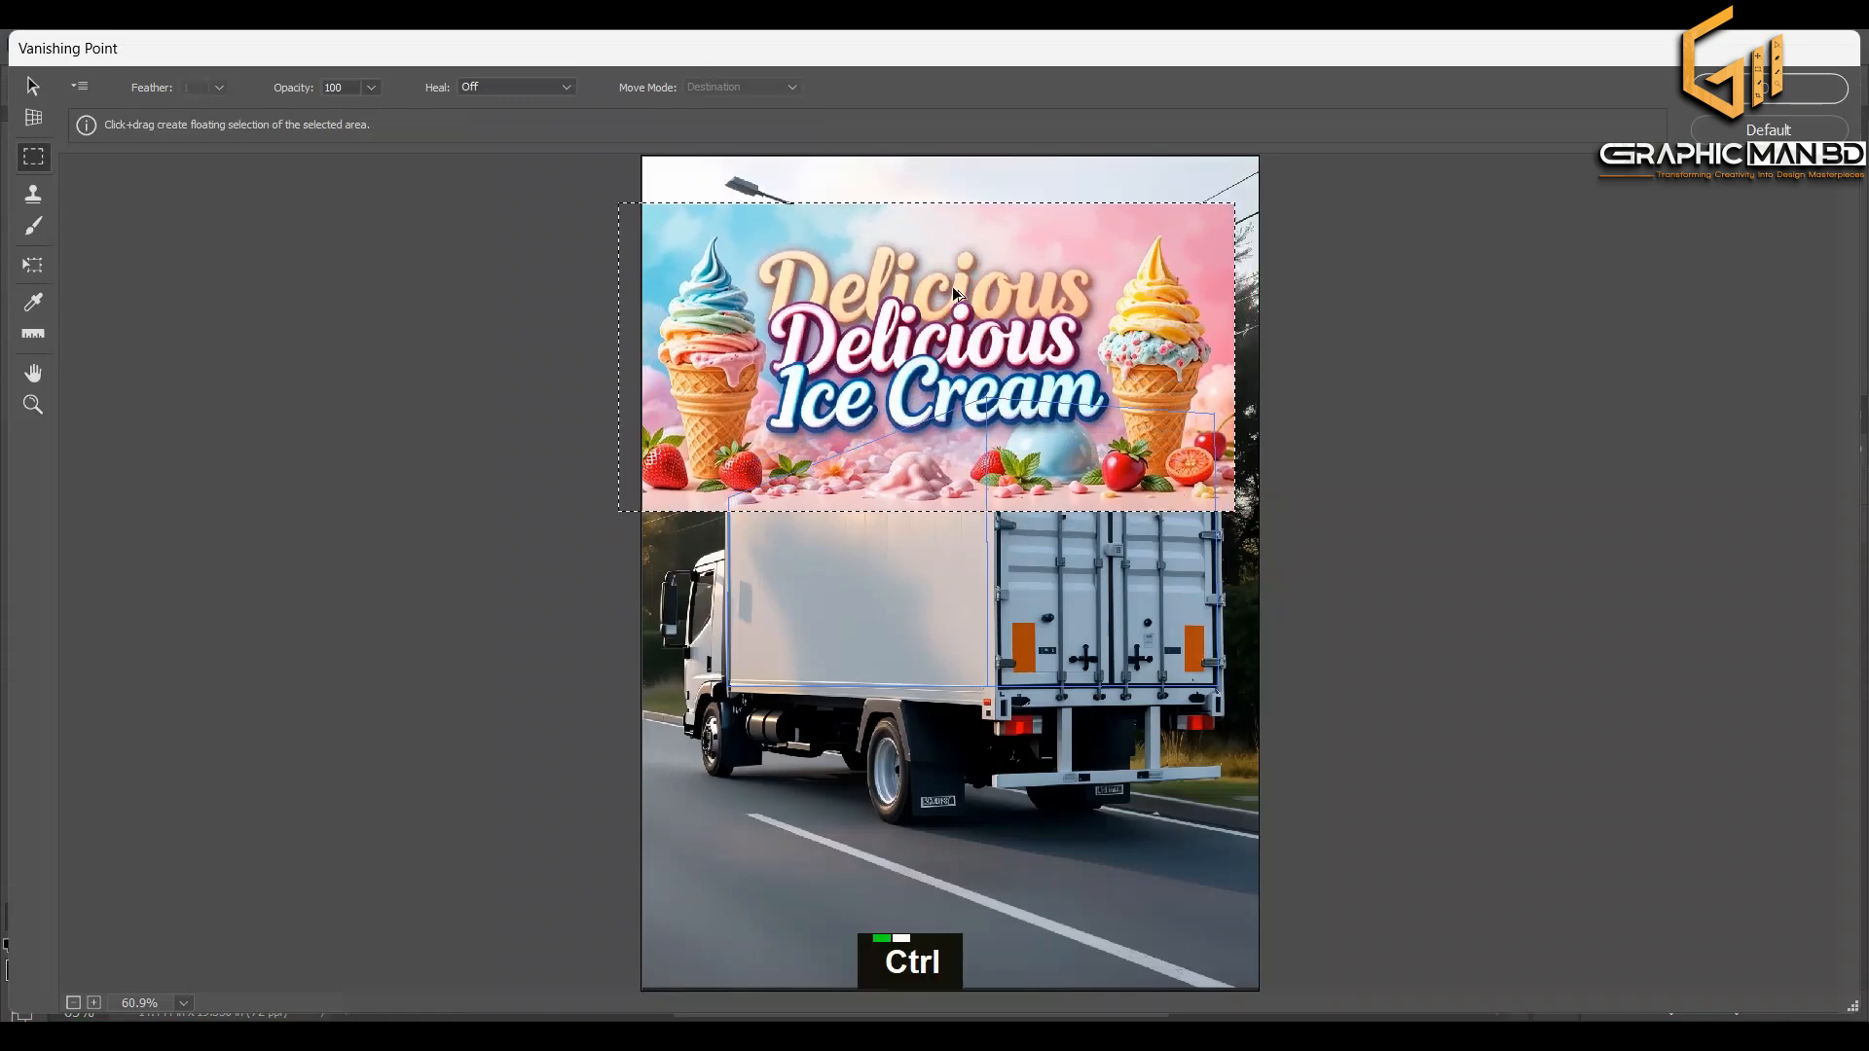
{"action": "key", "text": "ctrl+t"}
{"action": "left_click_drag", "start_coordinate": [1231, 208], "coordinate": [1080, 259]}
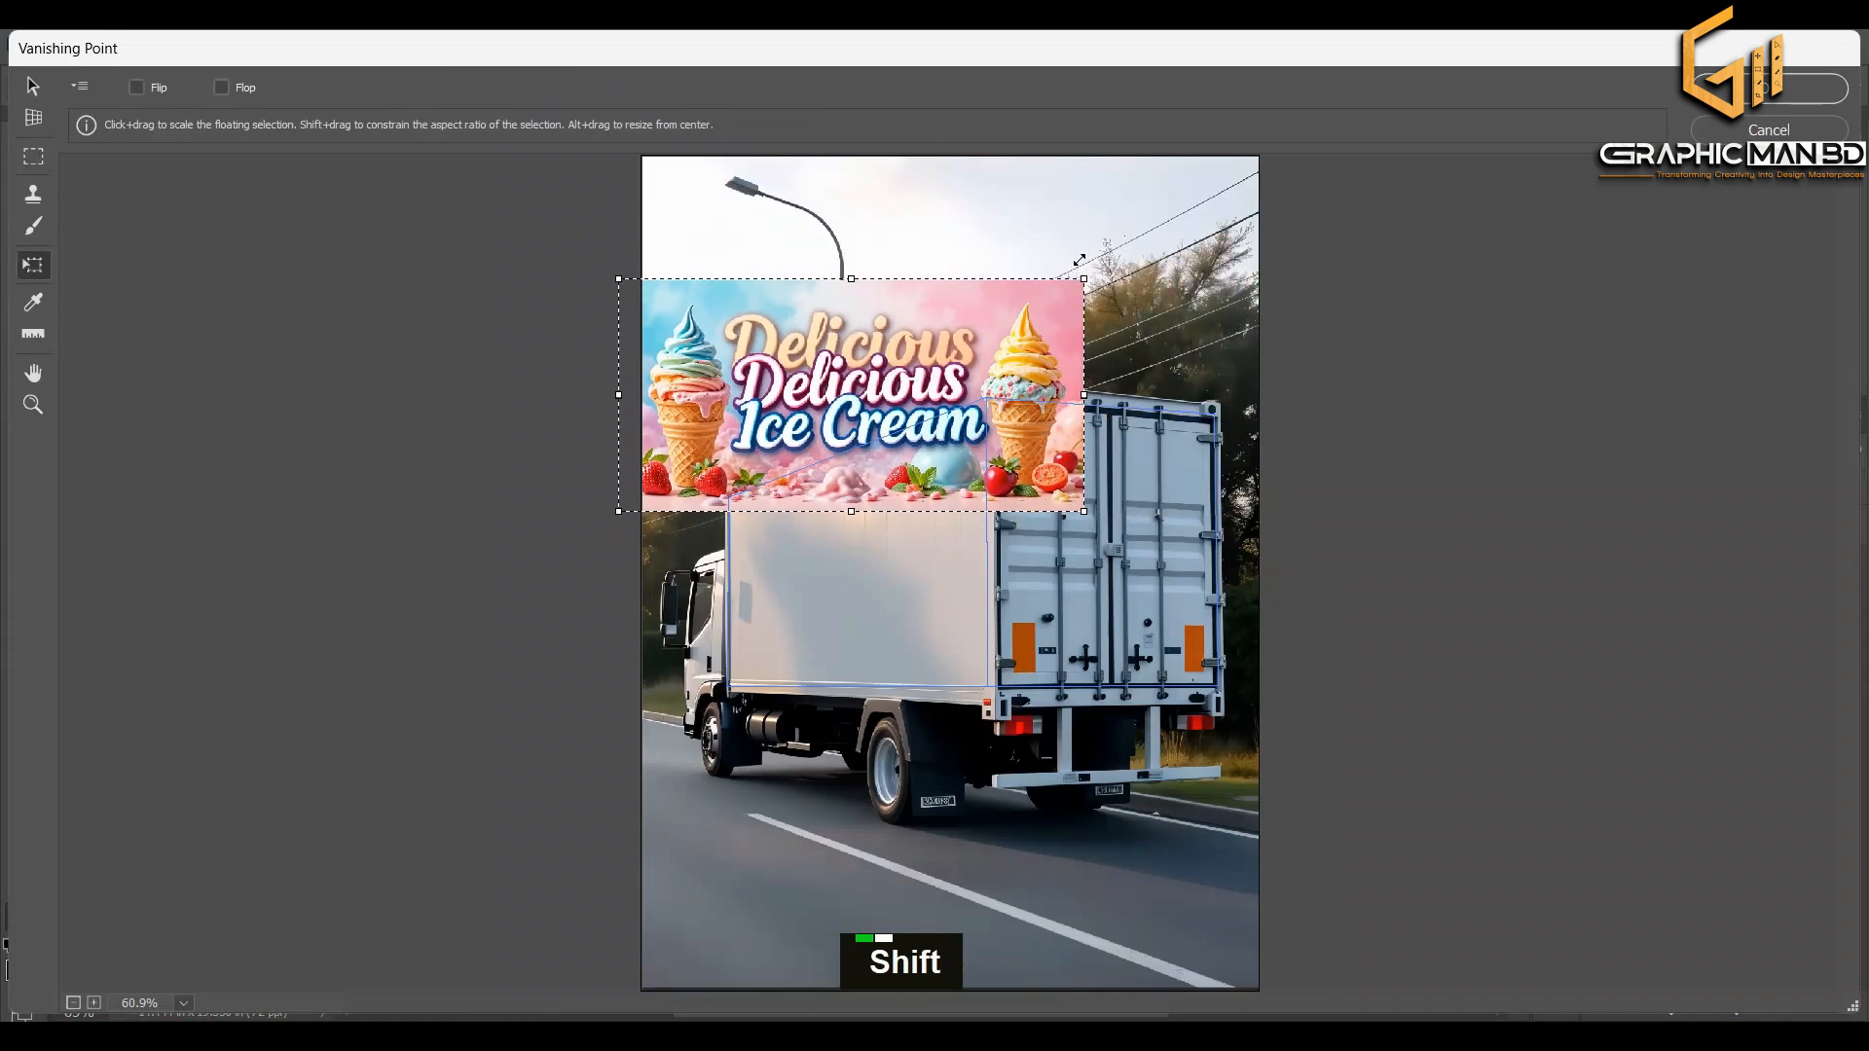
{"action": "left_click_drag", "start_coordinate": [964, 321], "coordinate": [876, 558]}
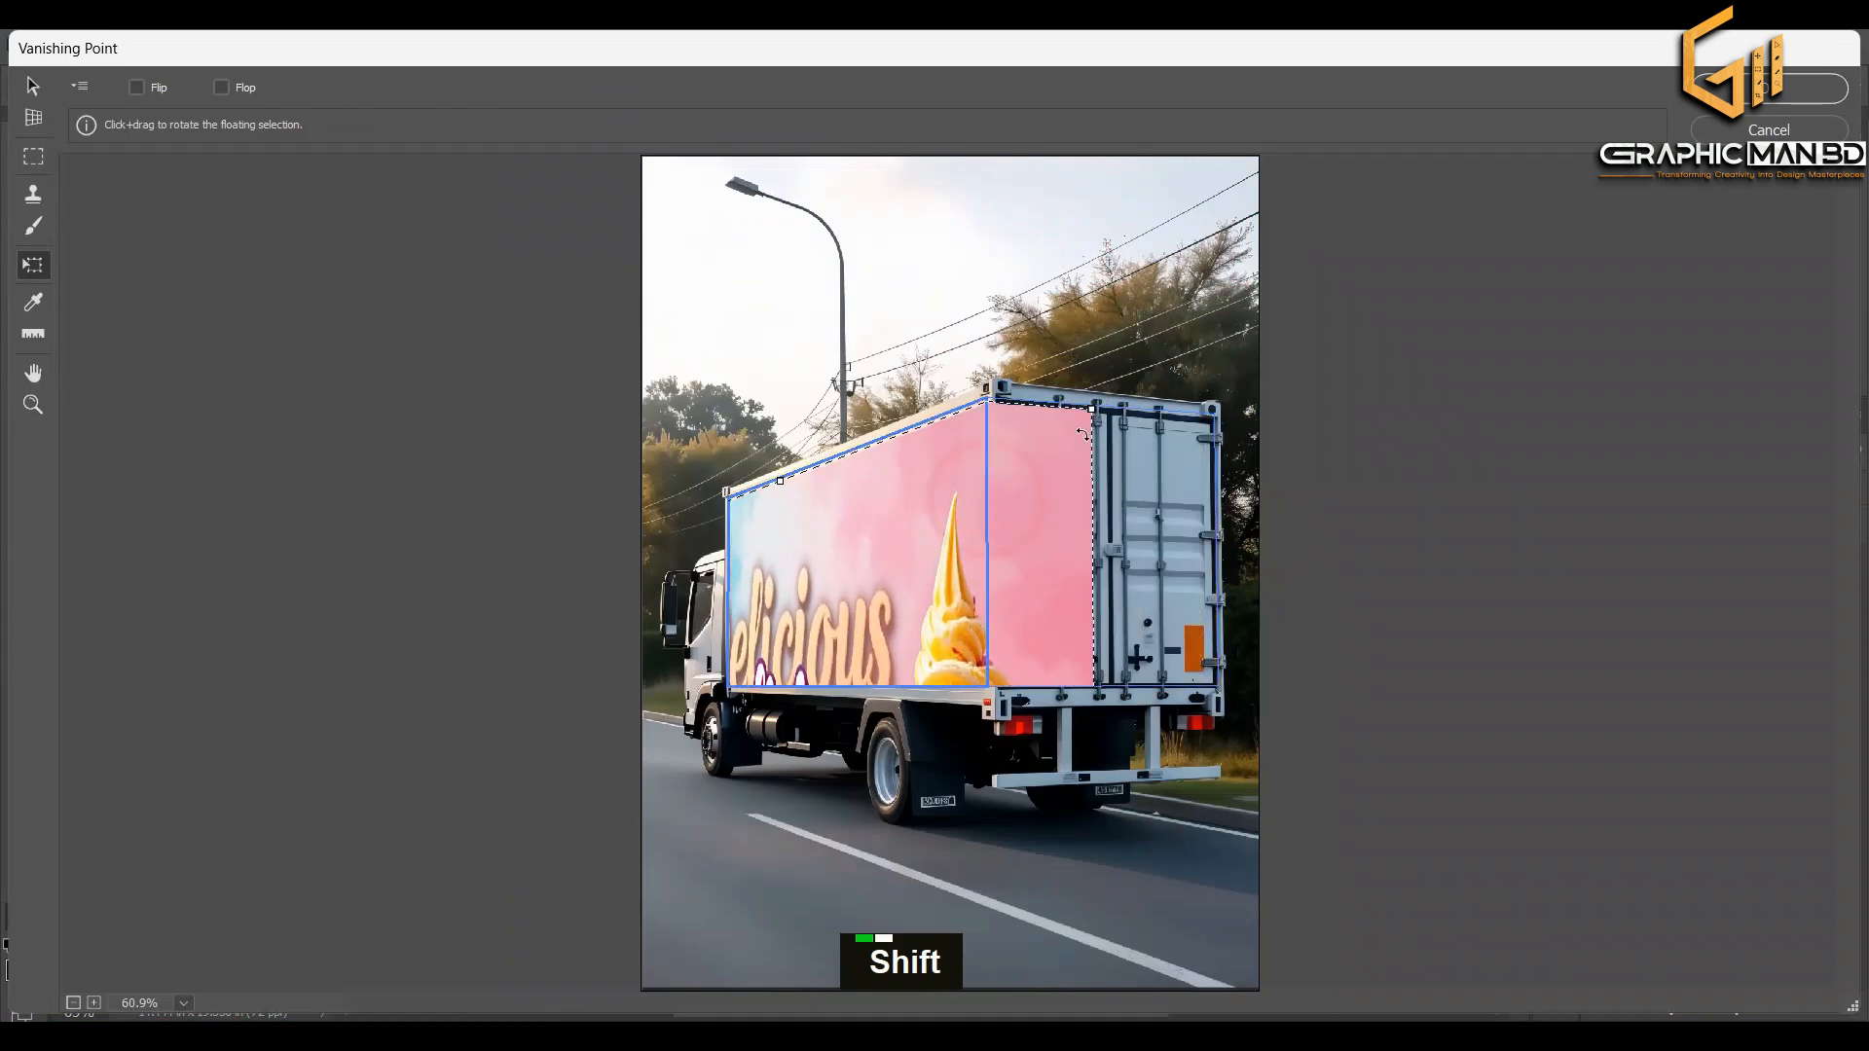
- Scale the floating banner down proportionally and fit it within the truck's side plane, near its front edge
{"action": "left_click_drag", "start_coordinate": [1096, 421], "coordinate": [933, 546]}
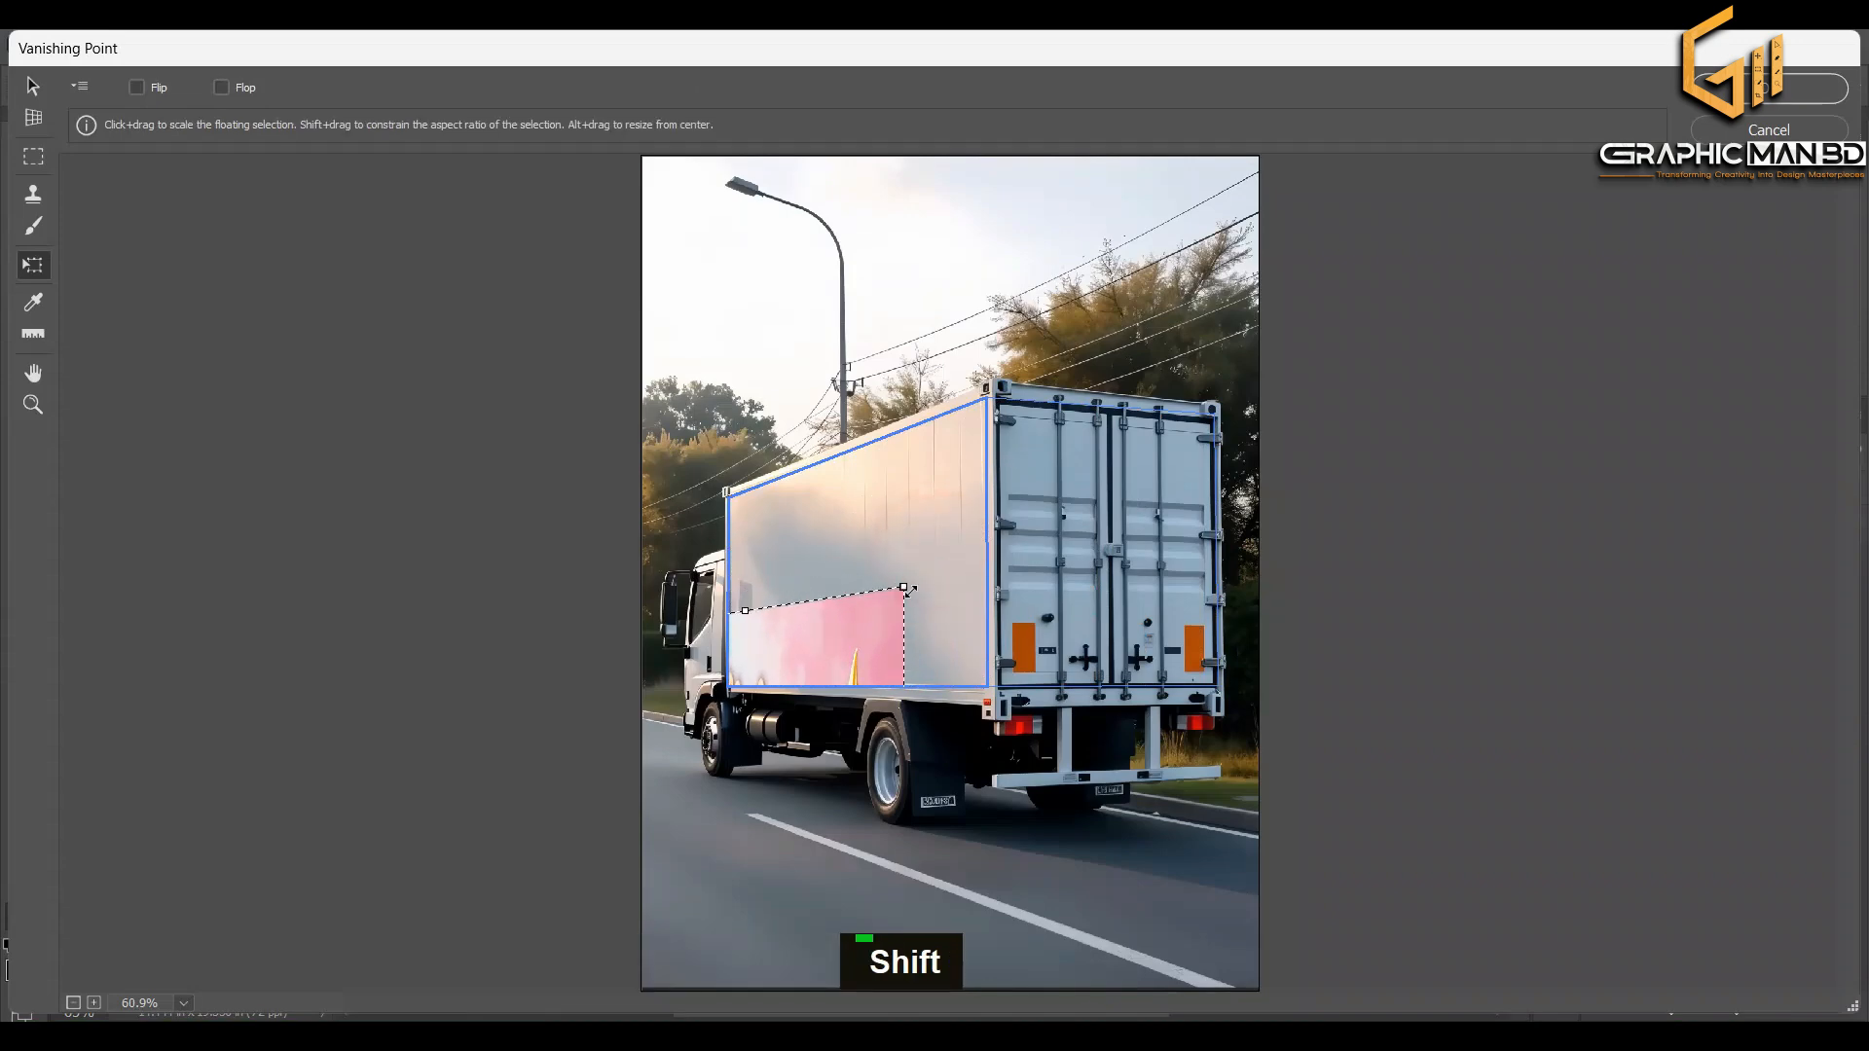
{"action": "left_click_drag", "start_coordinate": [850, 641], "coordinate": [971, 460]}
{"action": "left_click_drag", "start_coordinate": [1108, 408], "coordinate": [919, 514]}
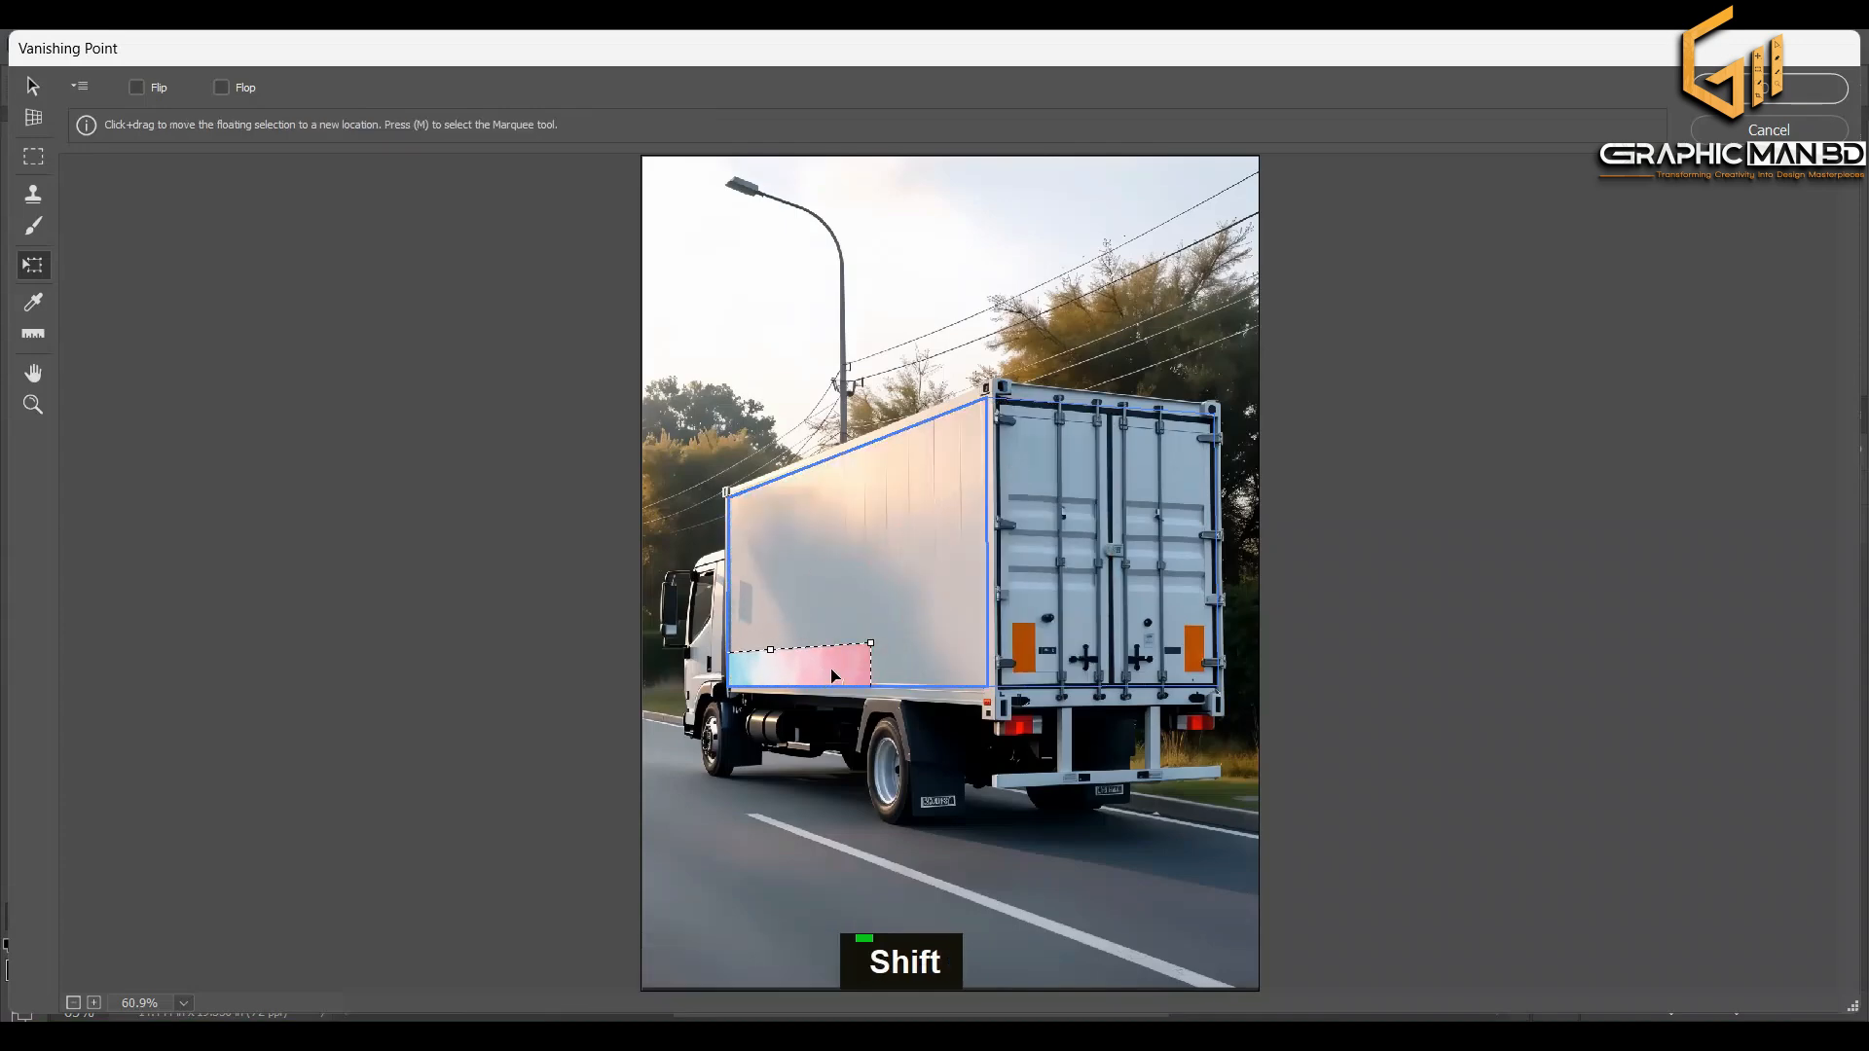
{"action": "left_click_drag", "start_coordinate": [835, 676], "coordinate": [889, 471]}
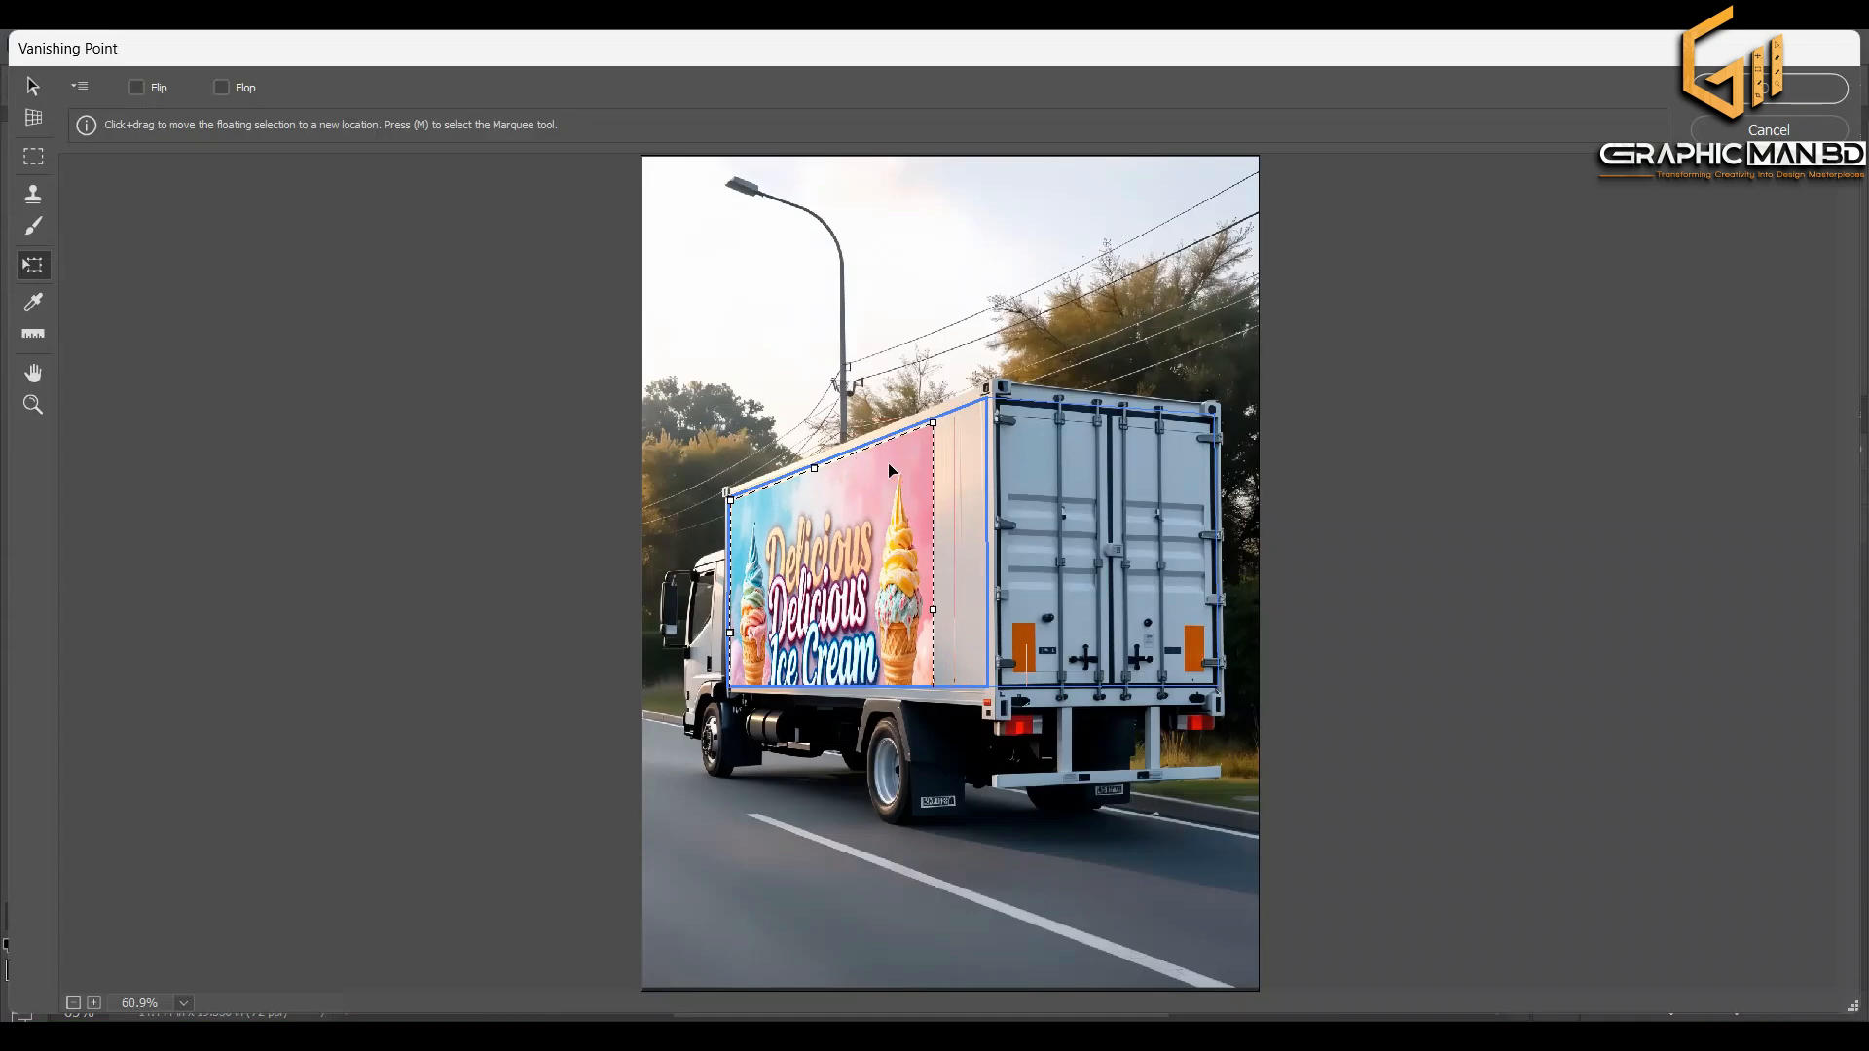
{"action": "key", "text": "shift"}
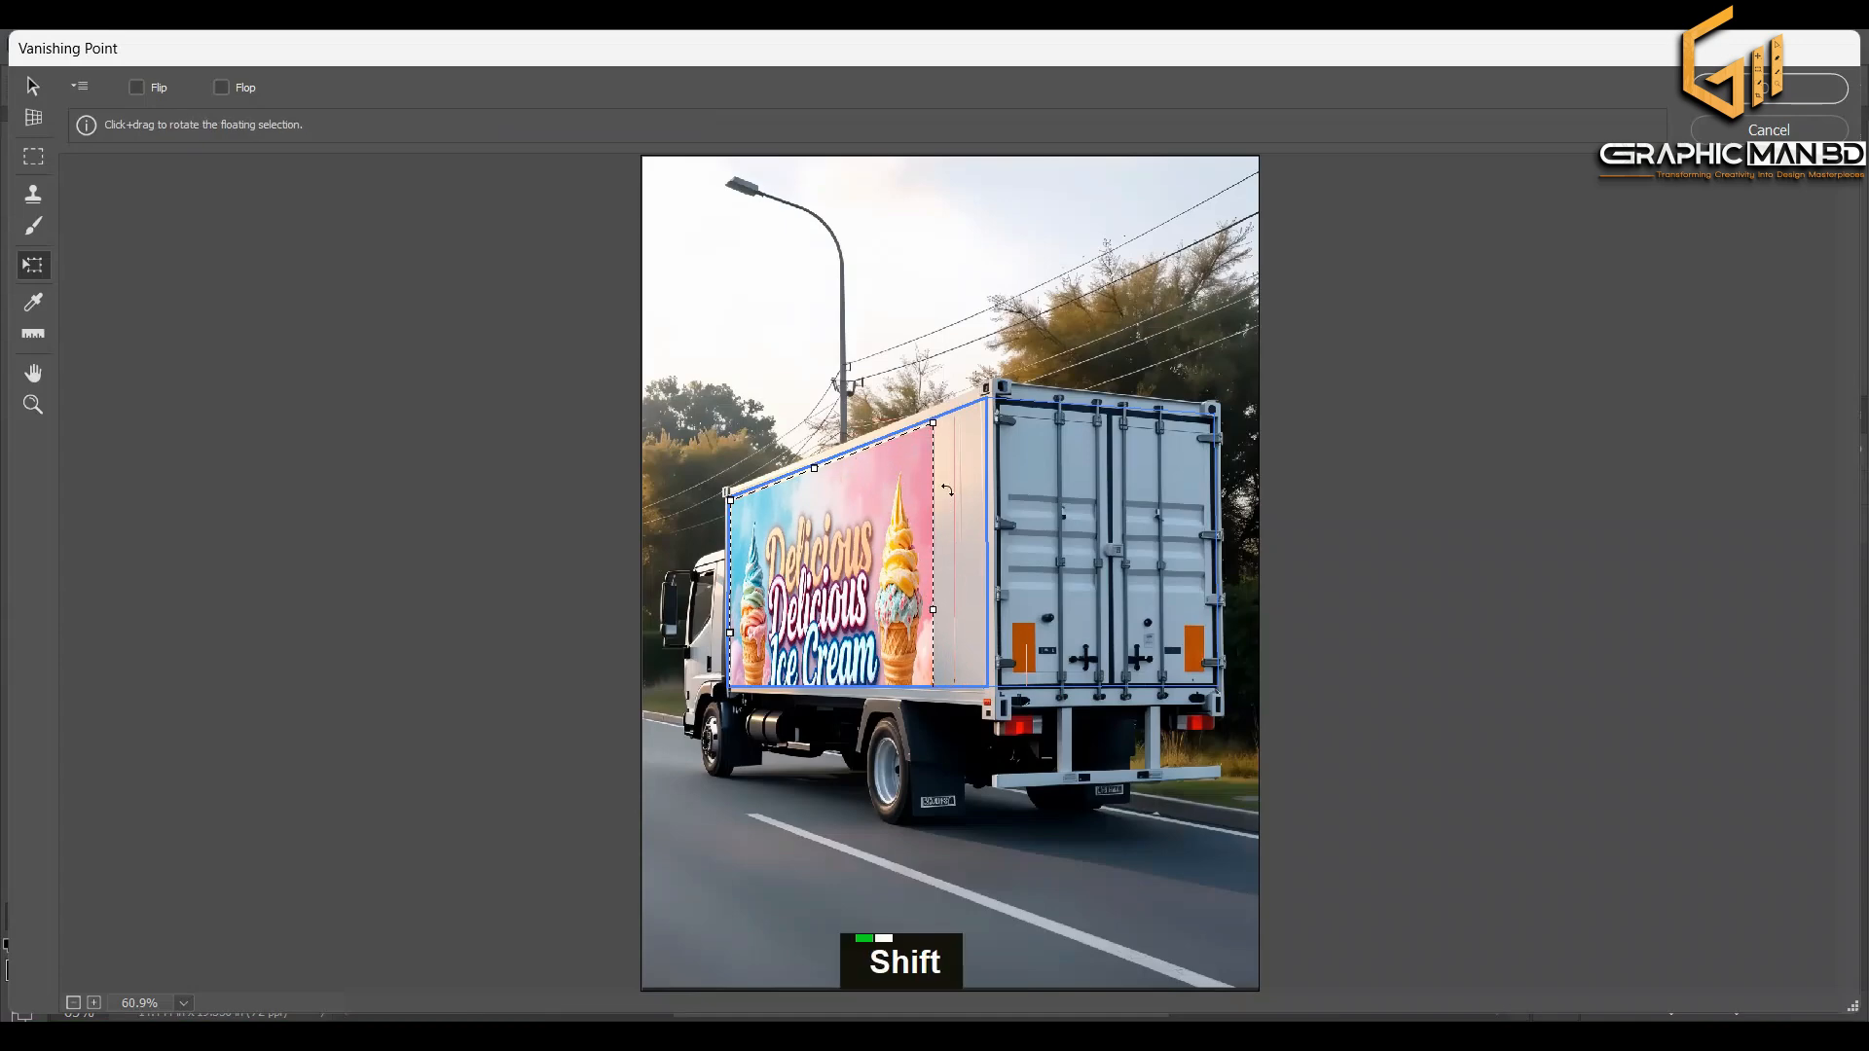
{"action": "left_click_drag", "start_coordinate": [934, 426], "coordinate": [919, 447]}
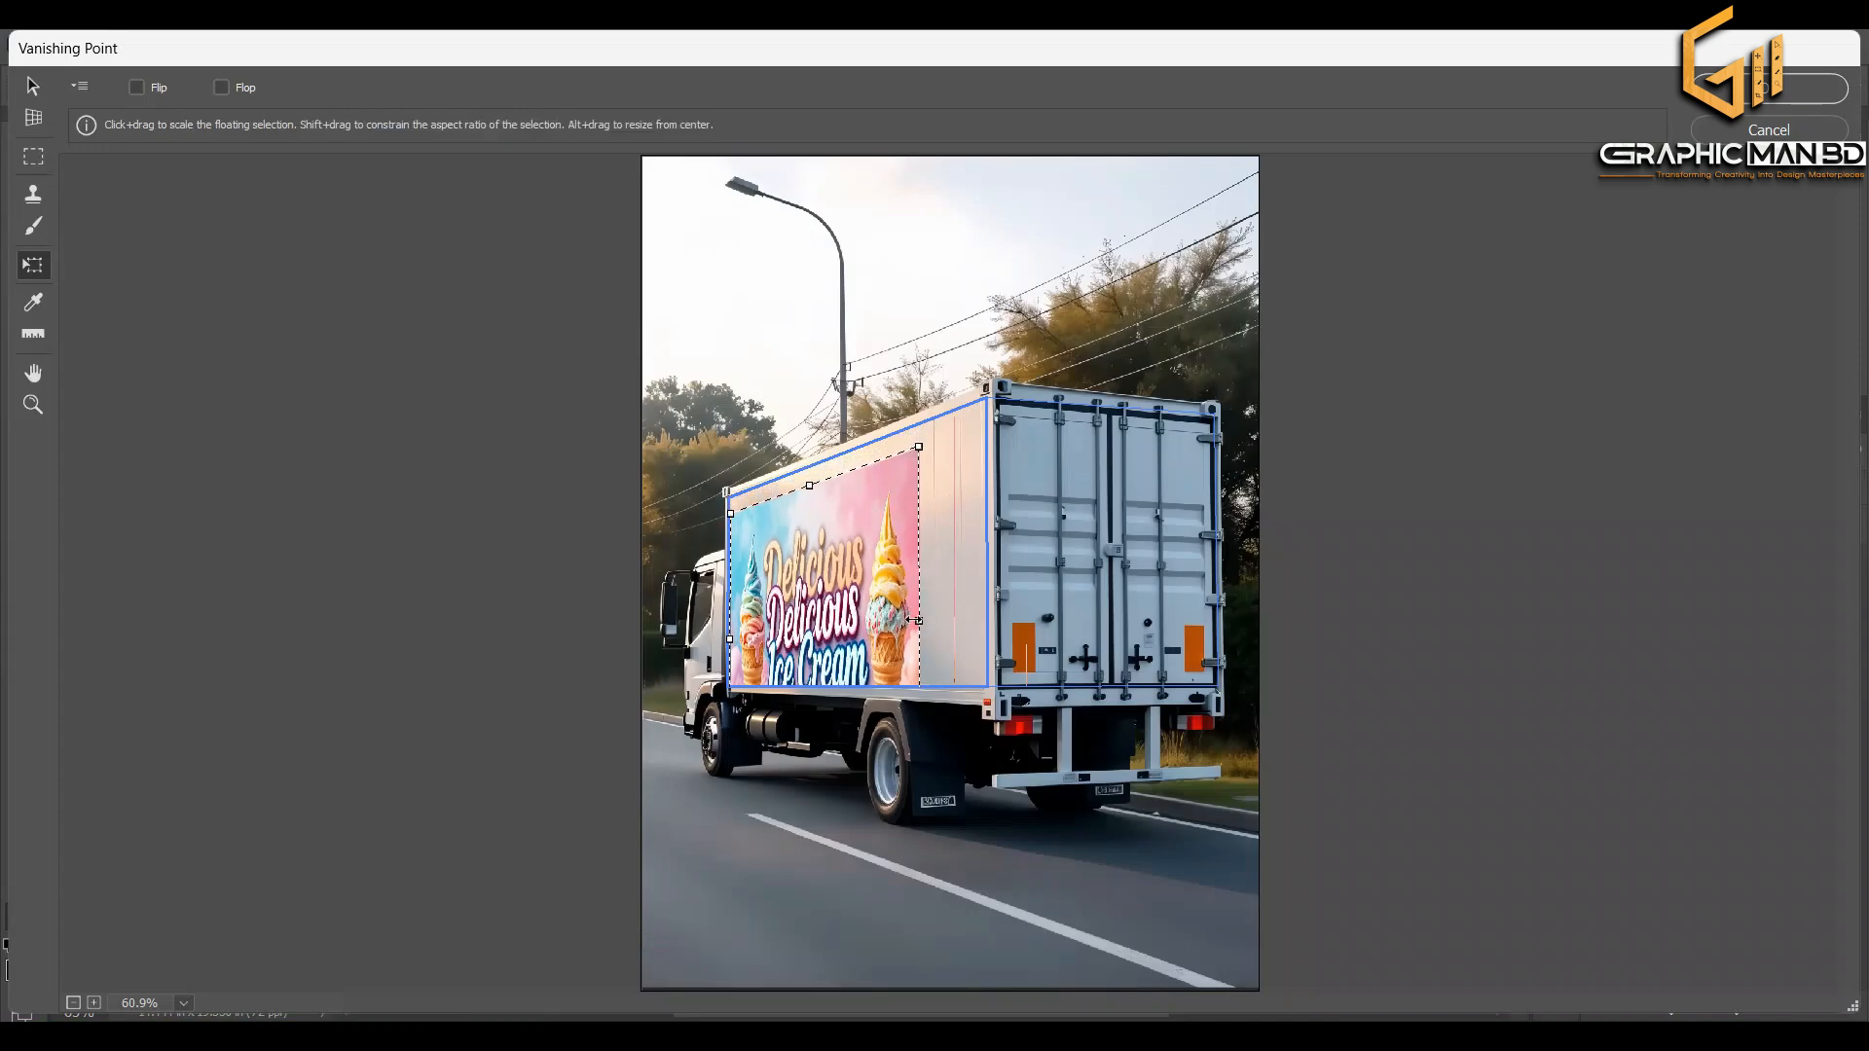
- Stretch the banner horizontally around the corner across the rear doors, align it to fill both planes, and apply the Vanishing Point filter
{"action": "left_click_drag", "start_coordinate": [919, 620], "coordinate": [1122, 575]}
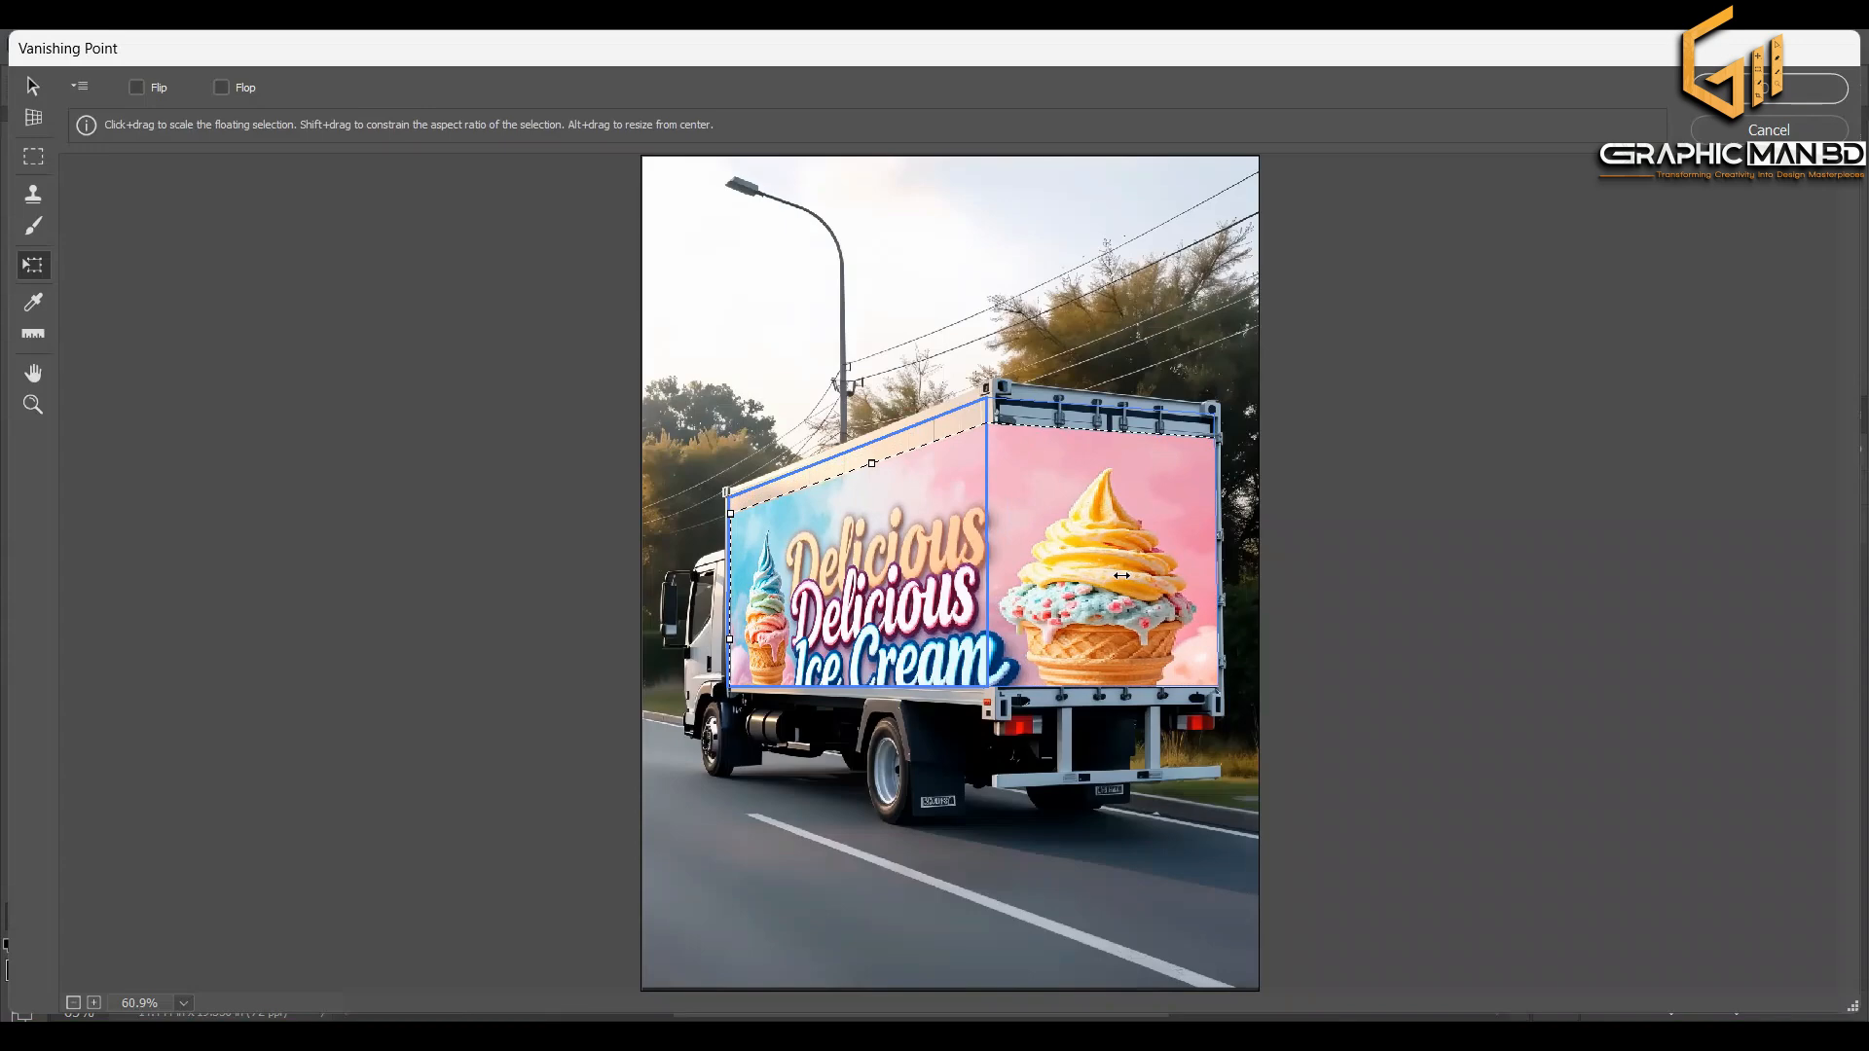
{"action": "left_click_drag", "start_coordinate": [1123, 573], "coordinate": [1108, 521]}
{"action": "left_click_drag", "start_coordinate": [857, 584], "coordinate": [873, 513]}
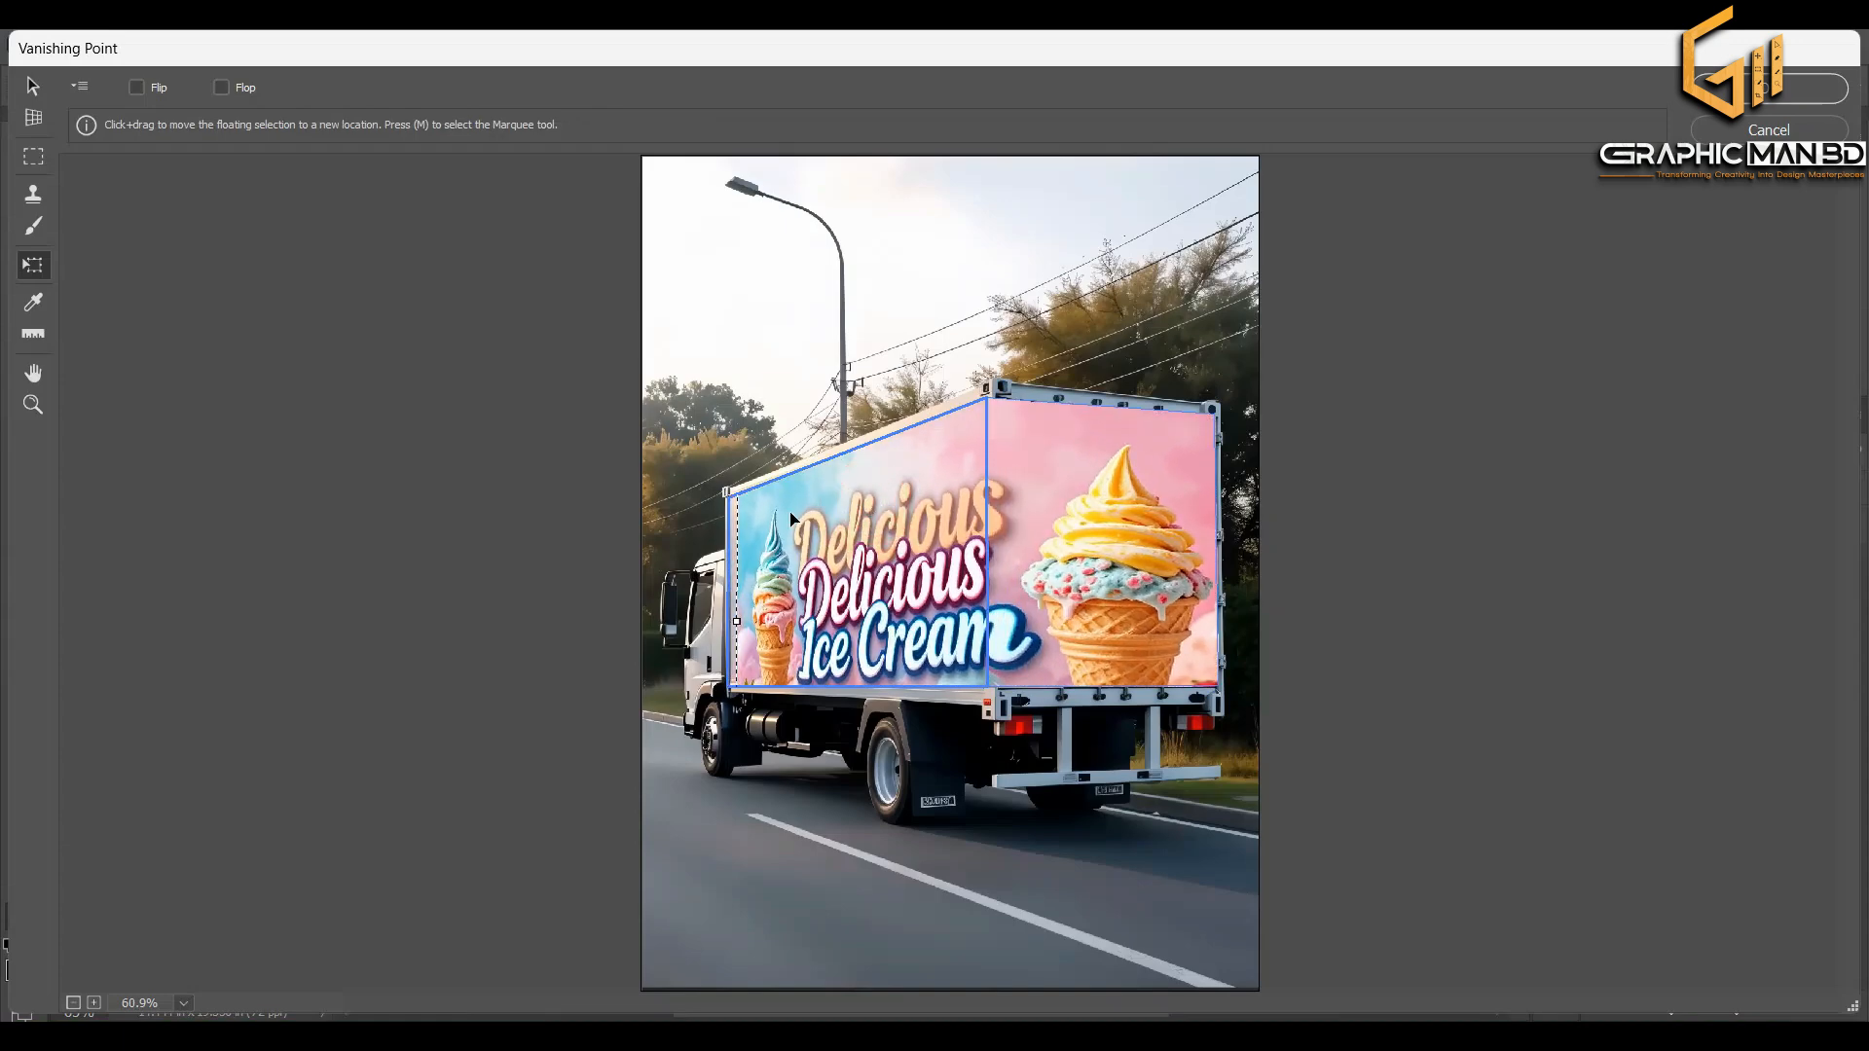
{"action": "left_click_drag", "start_coordinate": [740, 622], "coordinate": [730, 622]}
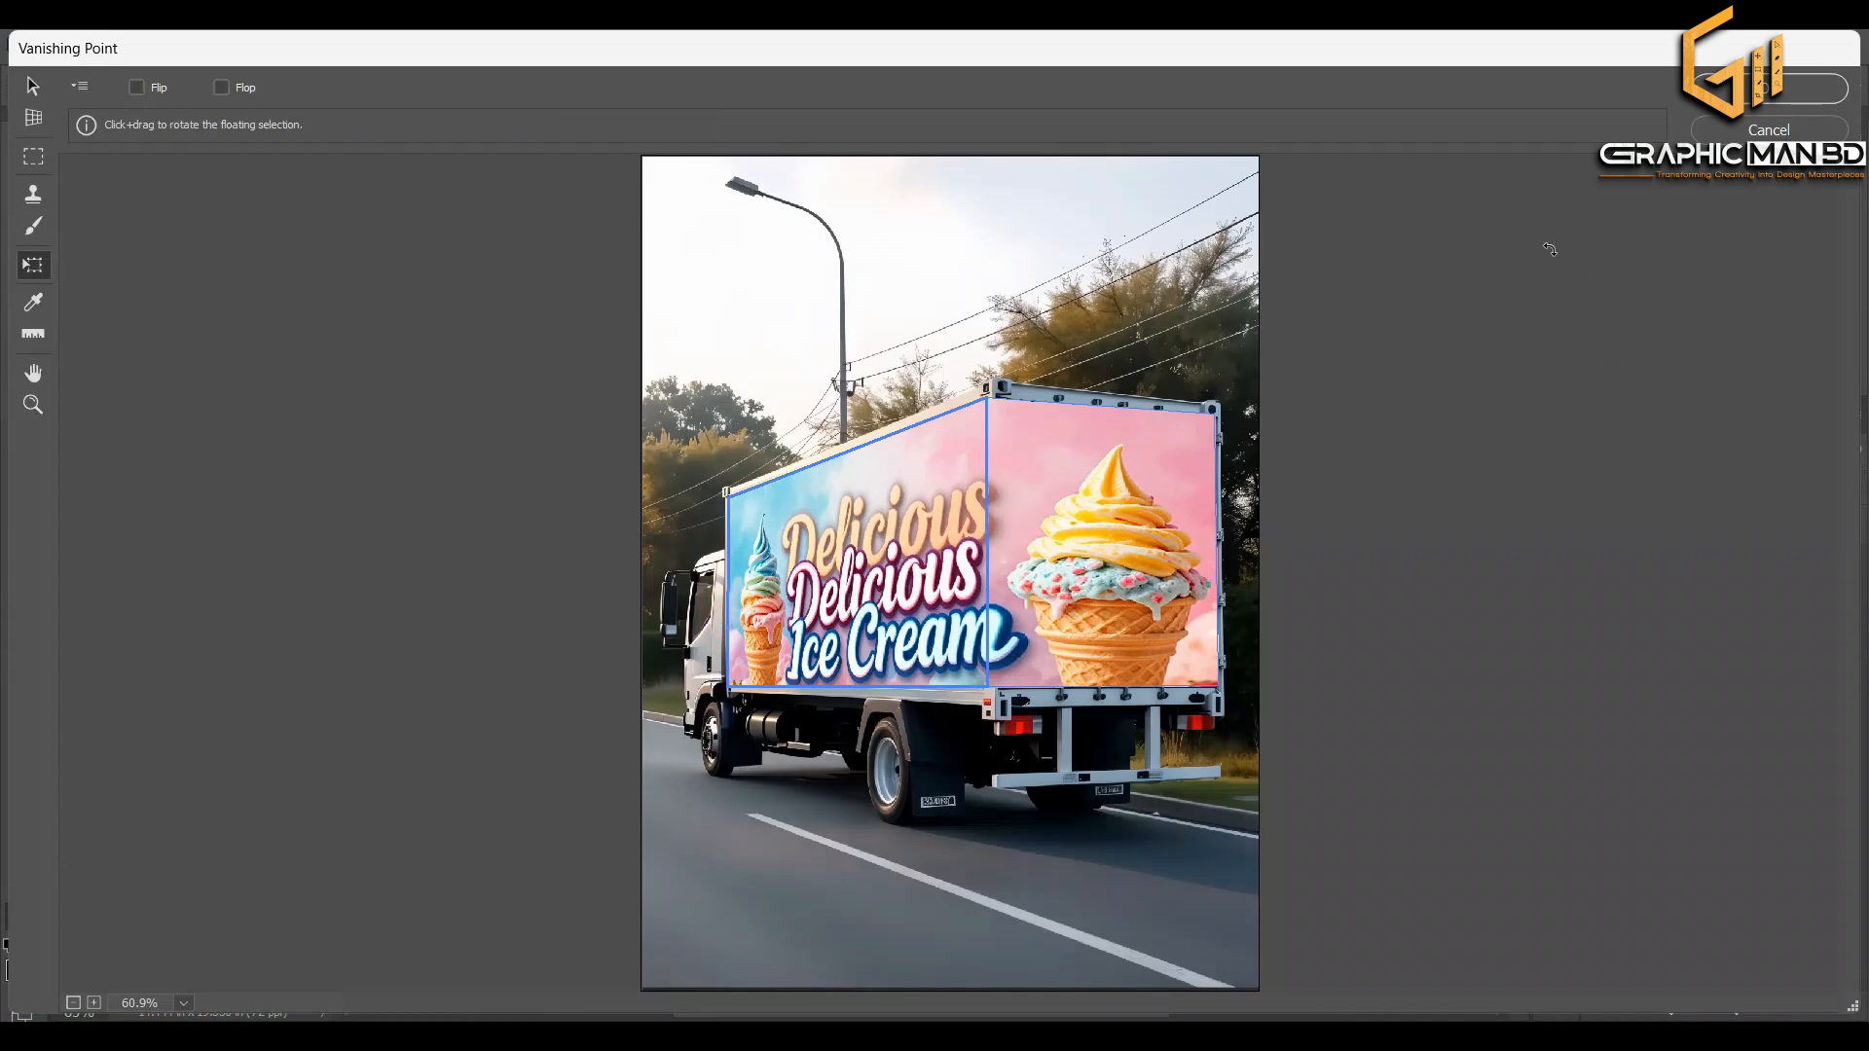
{"action": "left_click", "coordinate": [1790, 85]}
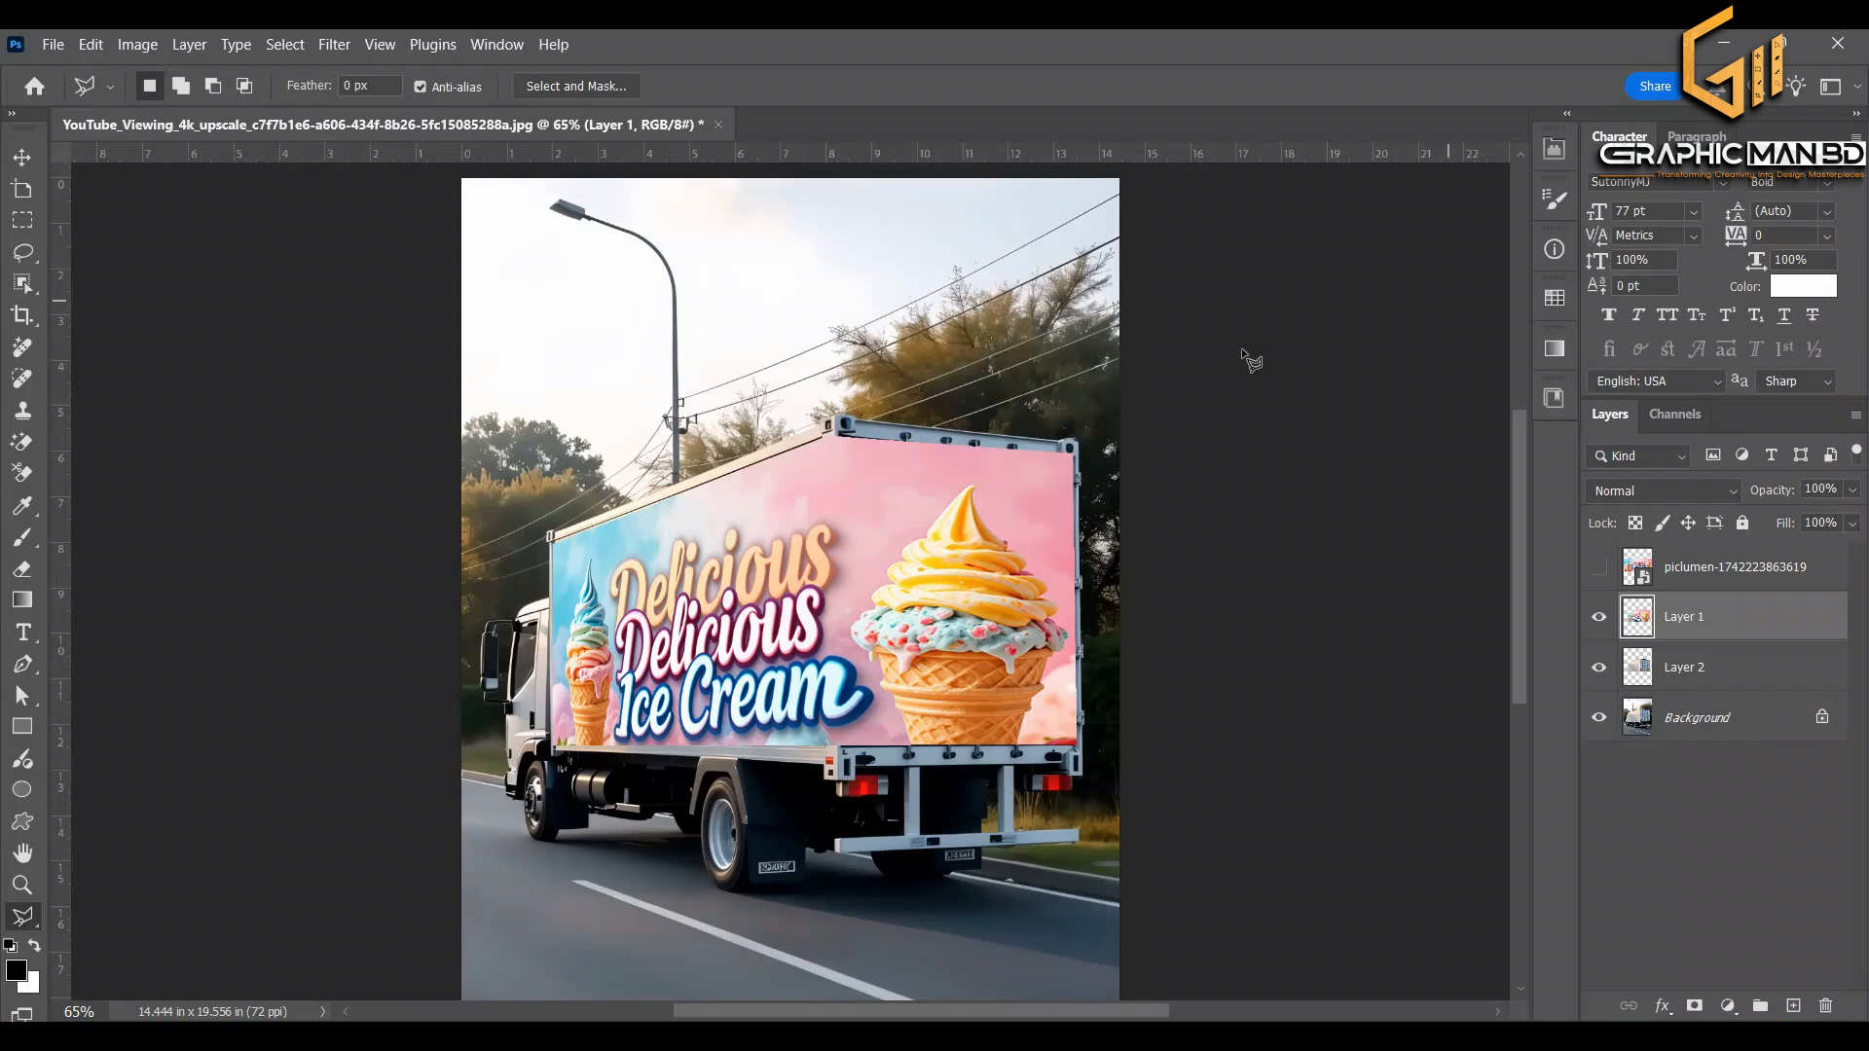
- Clip Layer 1 to Layer 2 and set its blend mode to Multiply
{"action": "right_click", "coordinate": [1720, 623]}
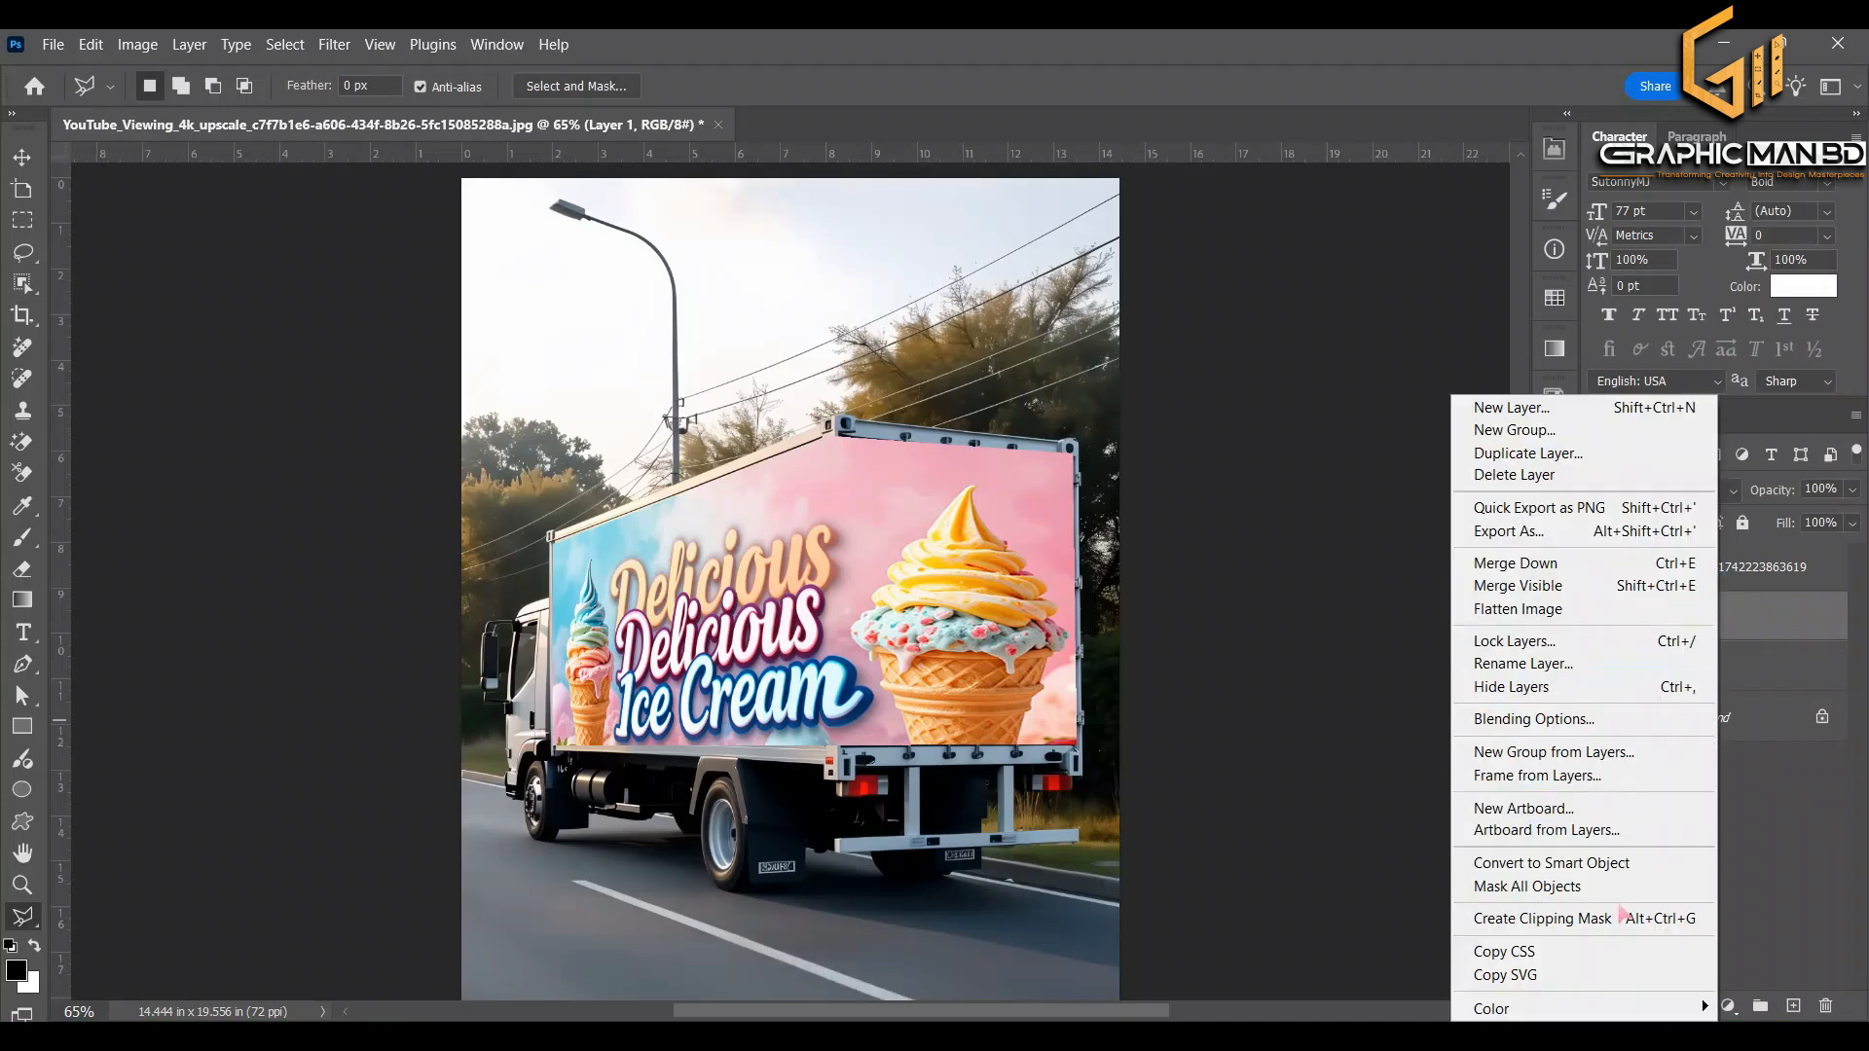
{"action": "left_click", "coordinate": [1534, 918]}
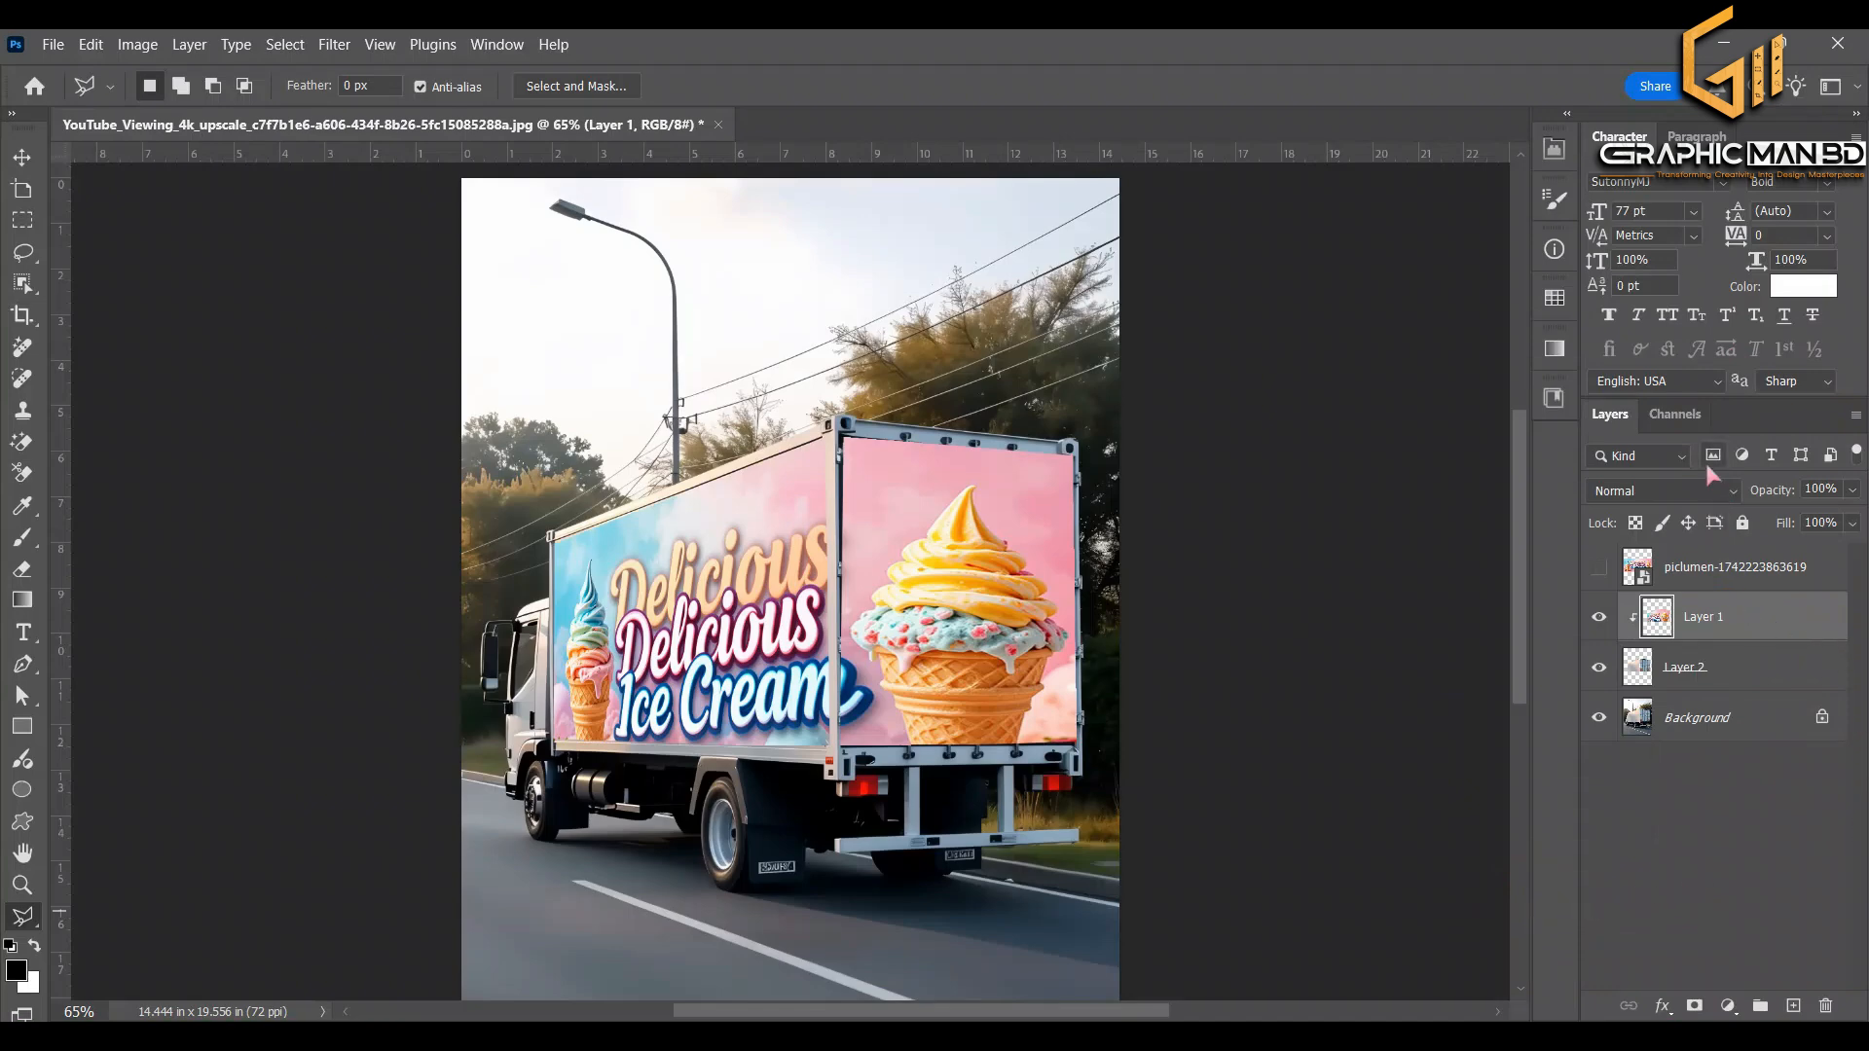
{"action": "left_click", "coordinate": [1646, 493]}
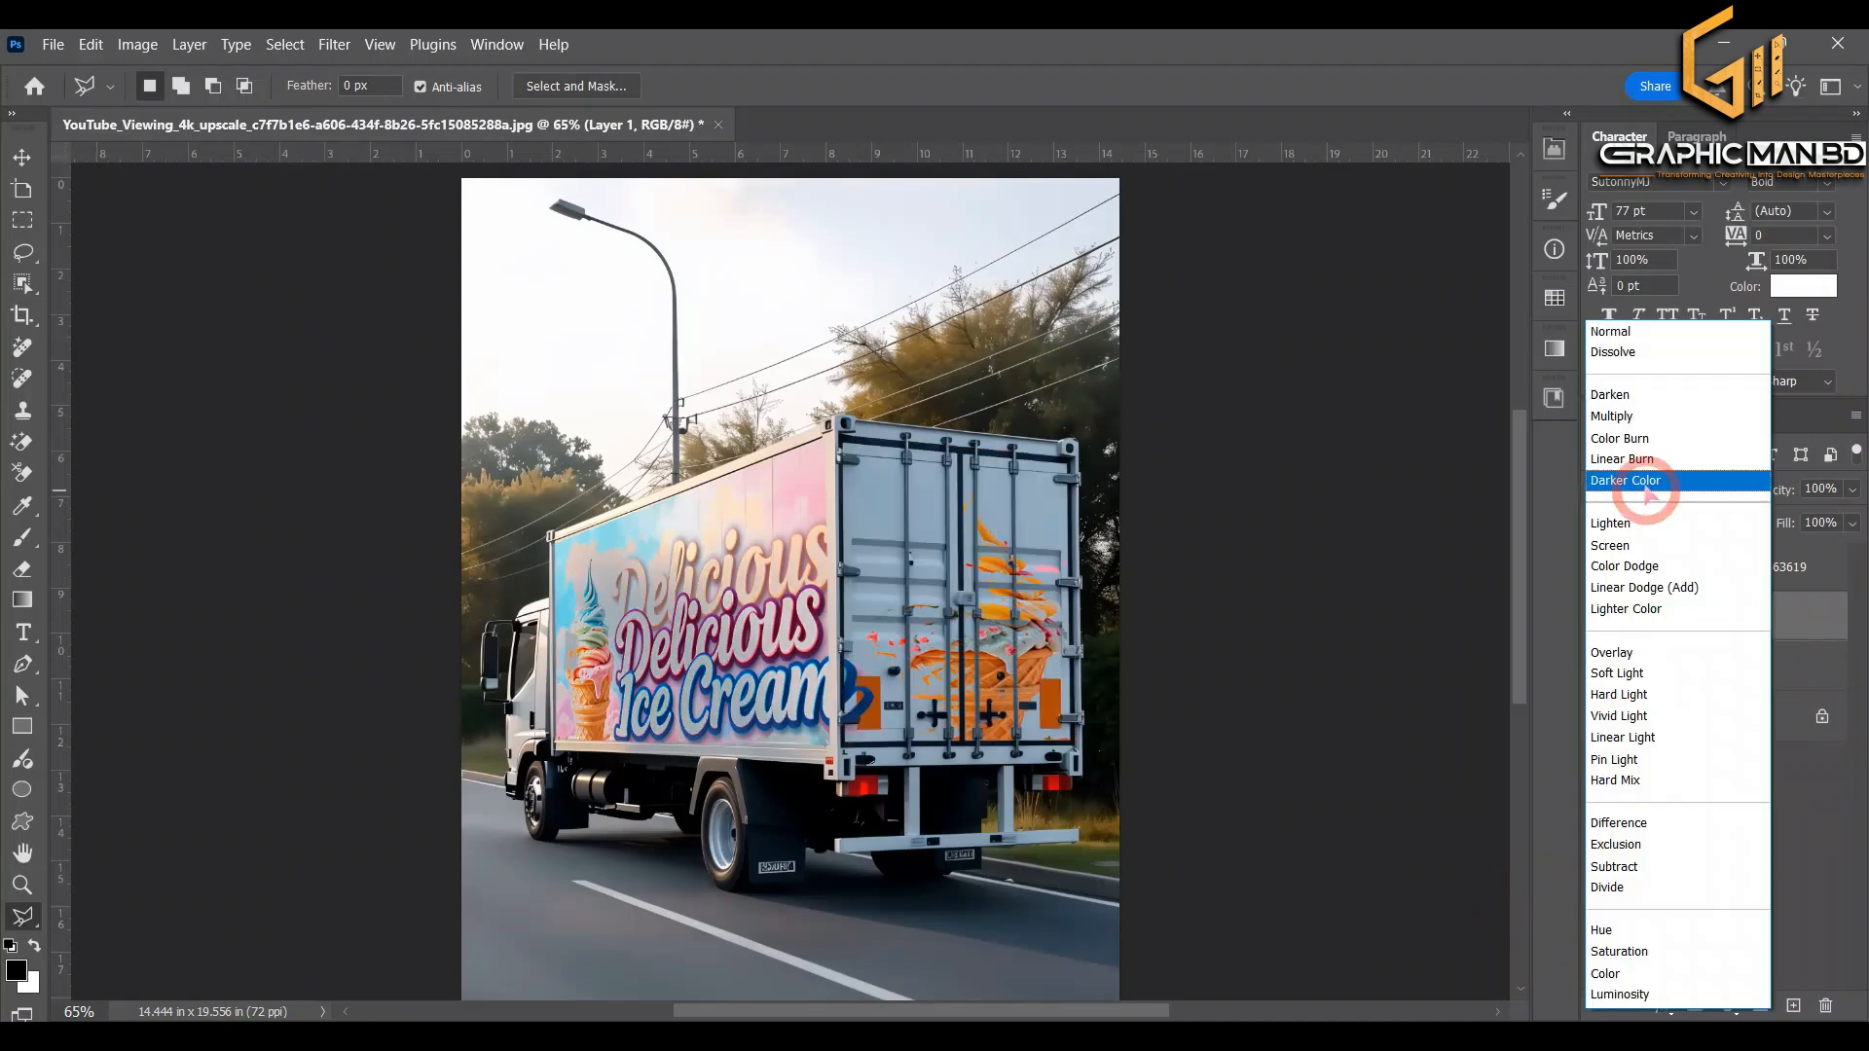
{"action": "left_click", "coordinate": [1622, 418]}
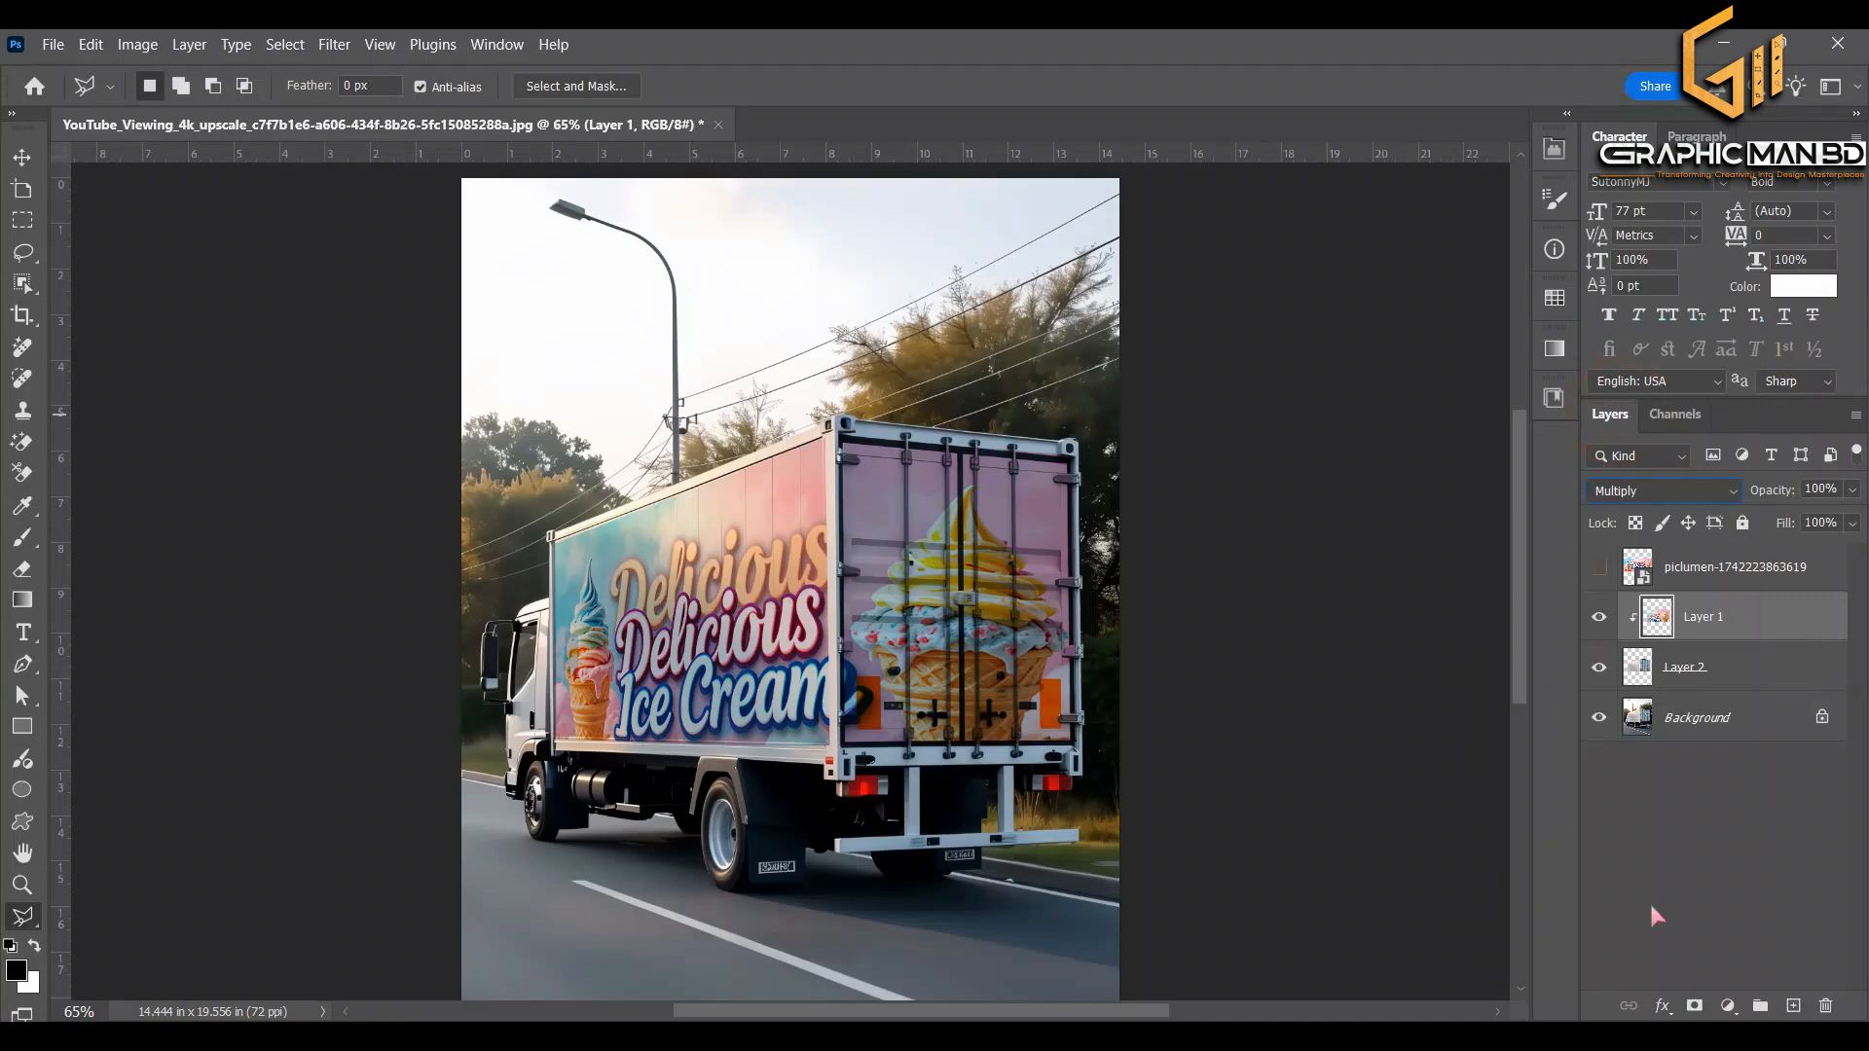
- Split Layer 1's Blend If highlight slider for the Underlying Layer to 182 / 255 and apply the layer style
{"action": "left_click", "coordinate": [1663, 1005]}
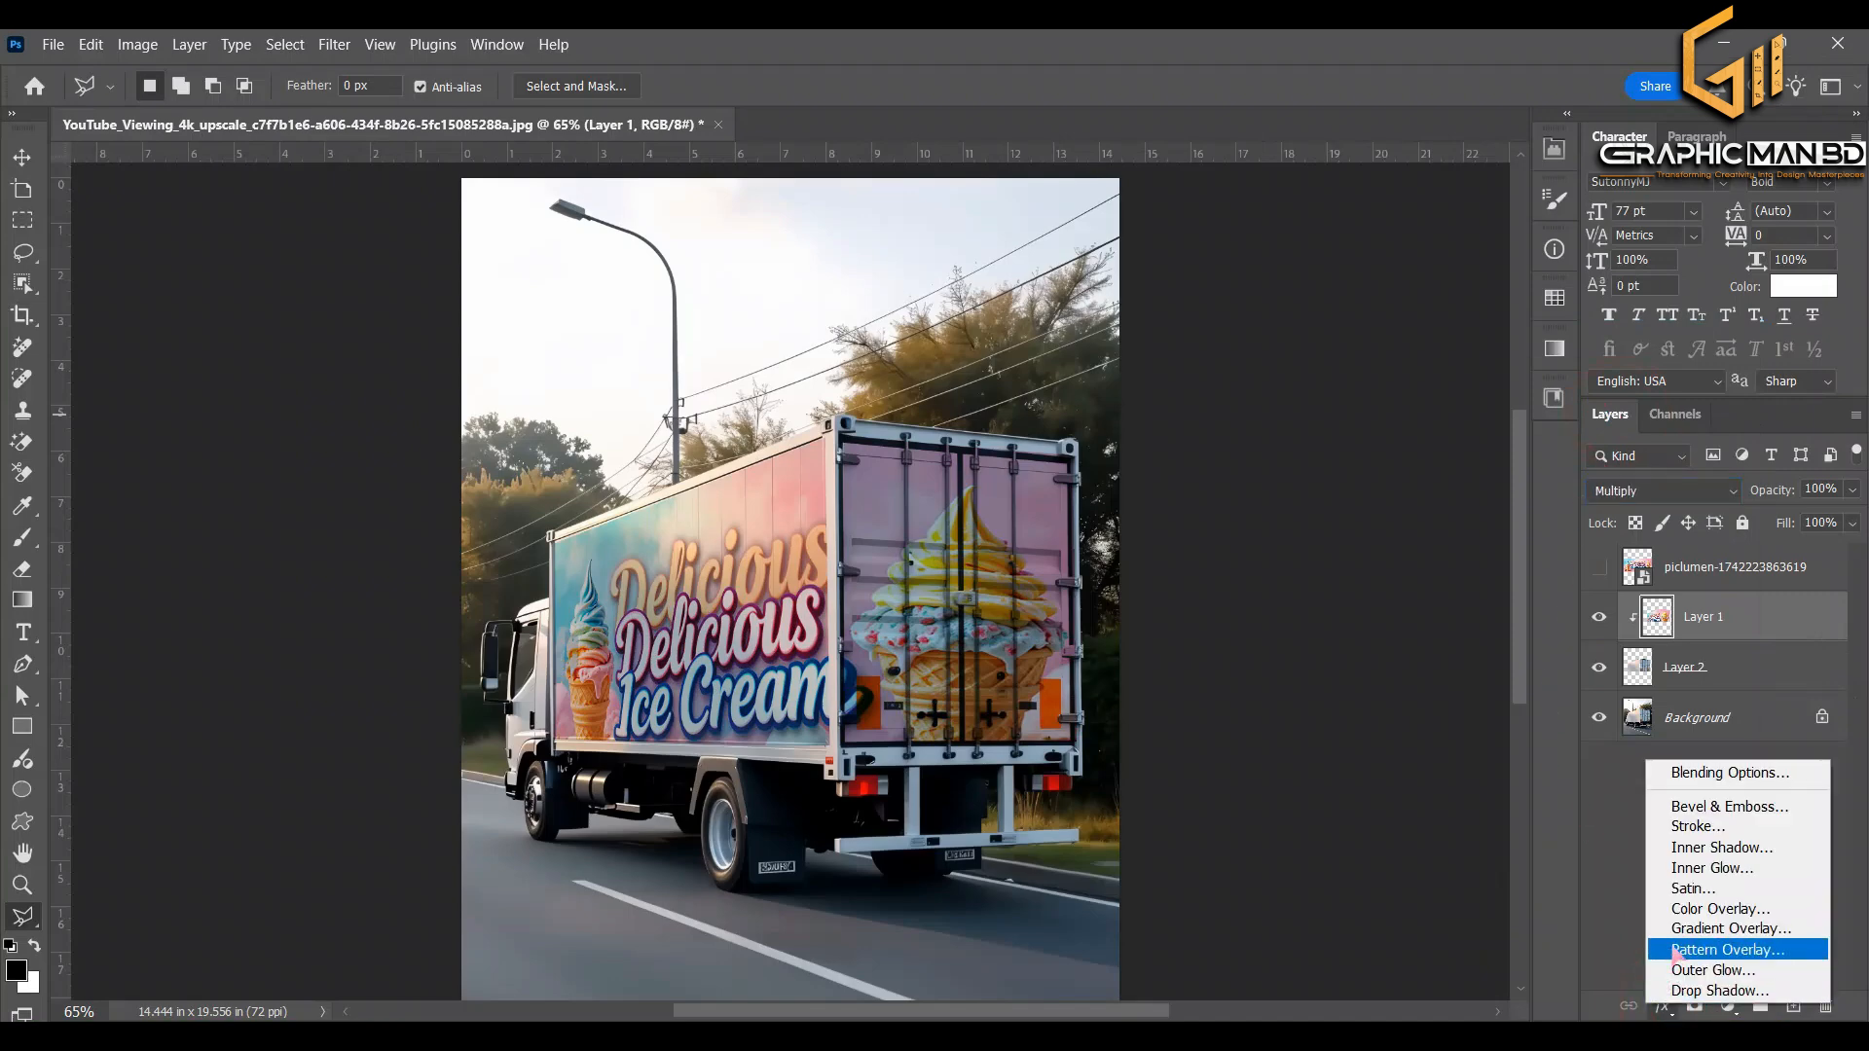
{"action": "left_click", "coordinate": [1728, 772]}
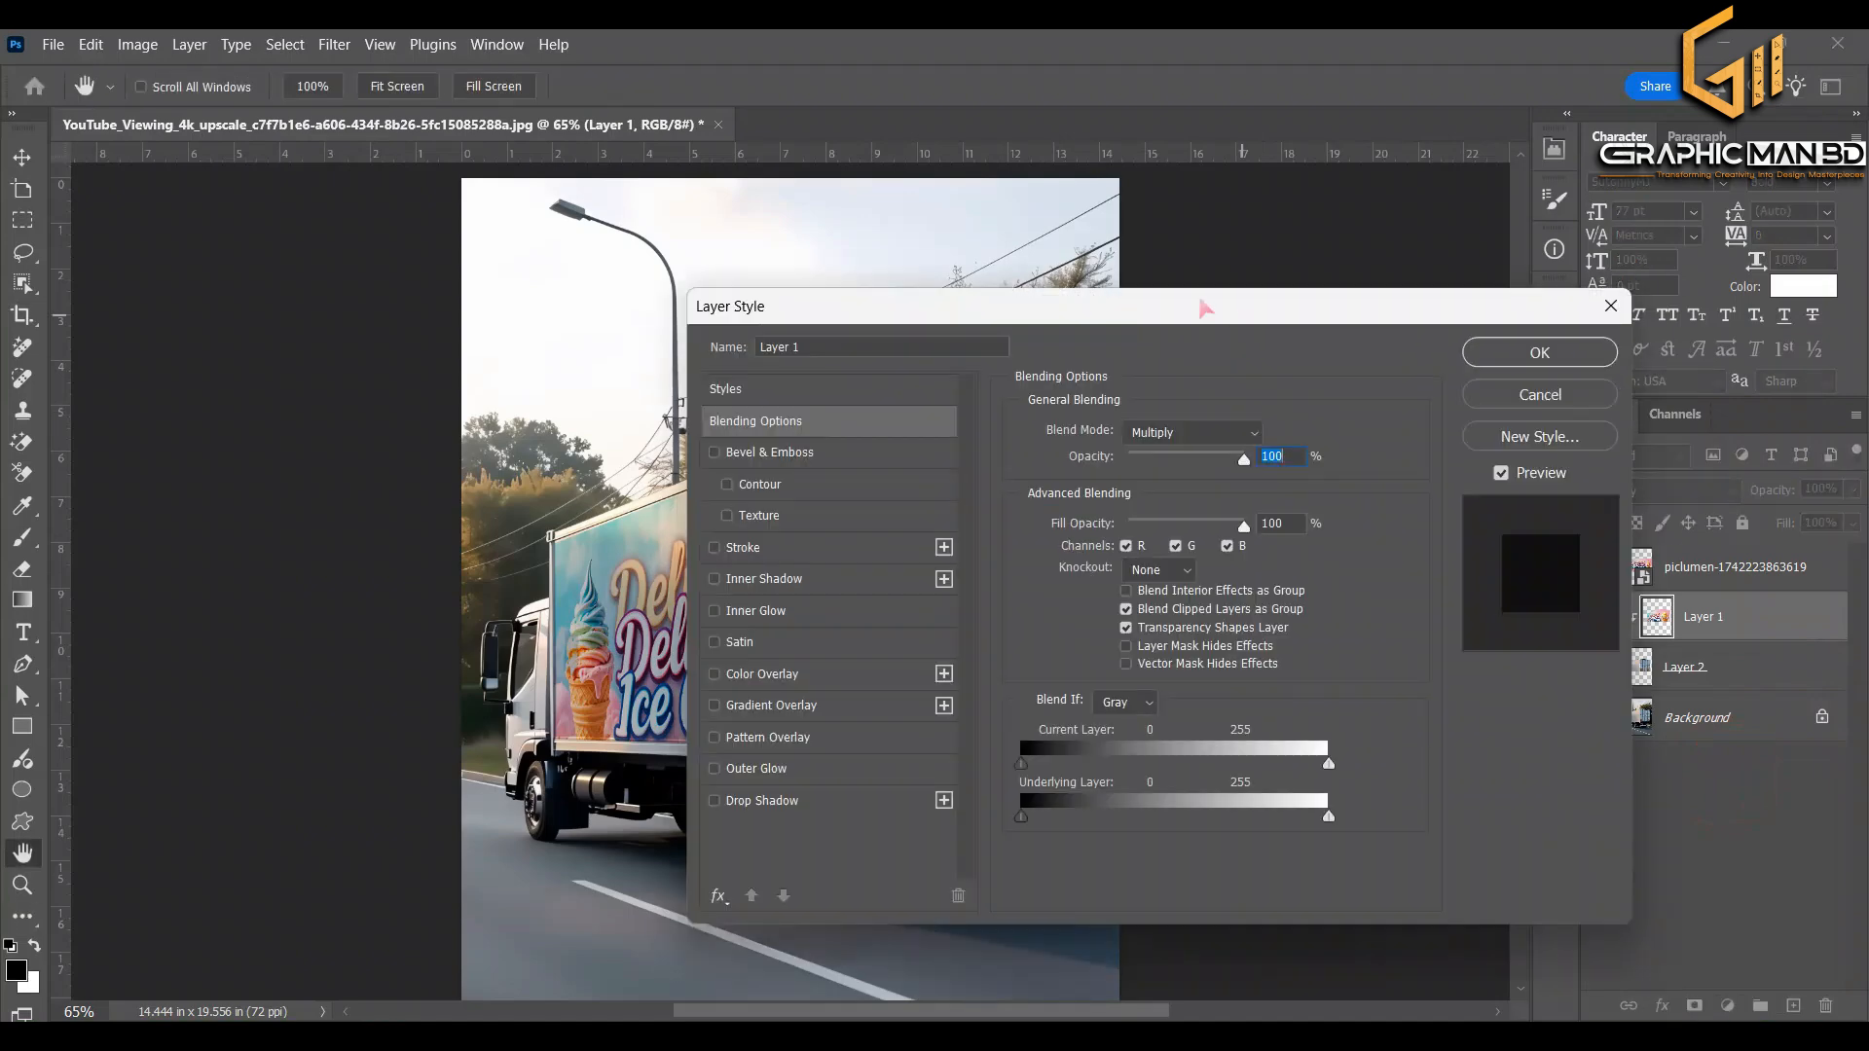
{"action": "left_click_drag", "start_coordinate": [1134, 309], "coordinate": [1344, 201]}
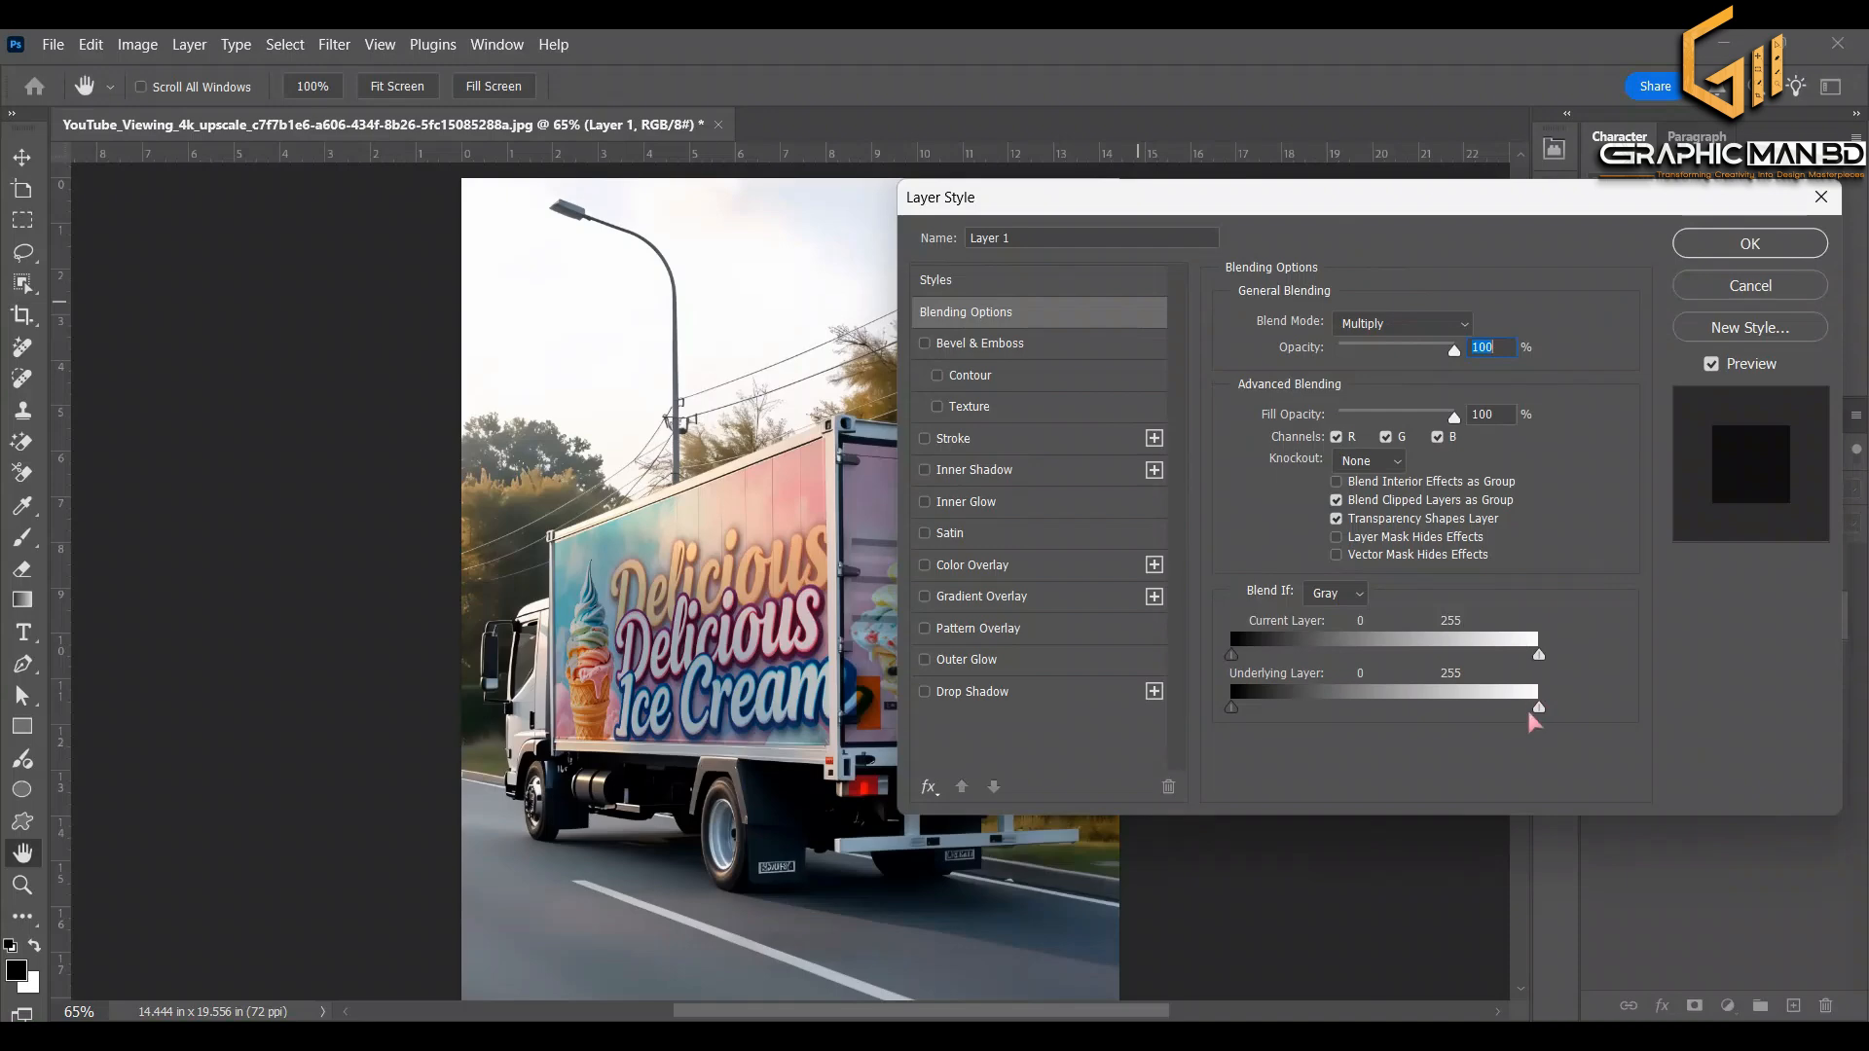
{"action": "left_click_drag", "start_coordinate": [1539, 710], "coordinate": [1433, 728], "text": "alt"}
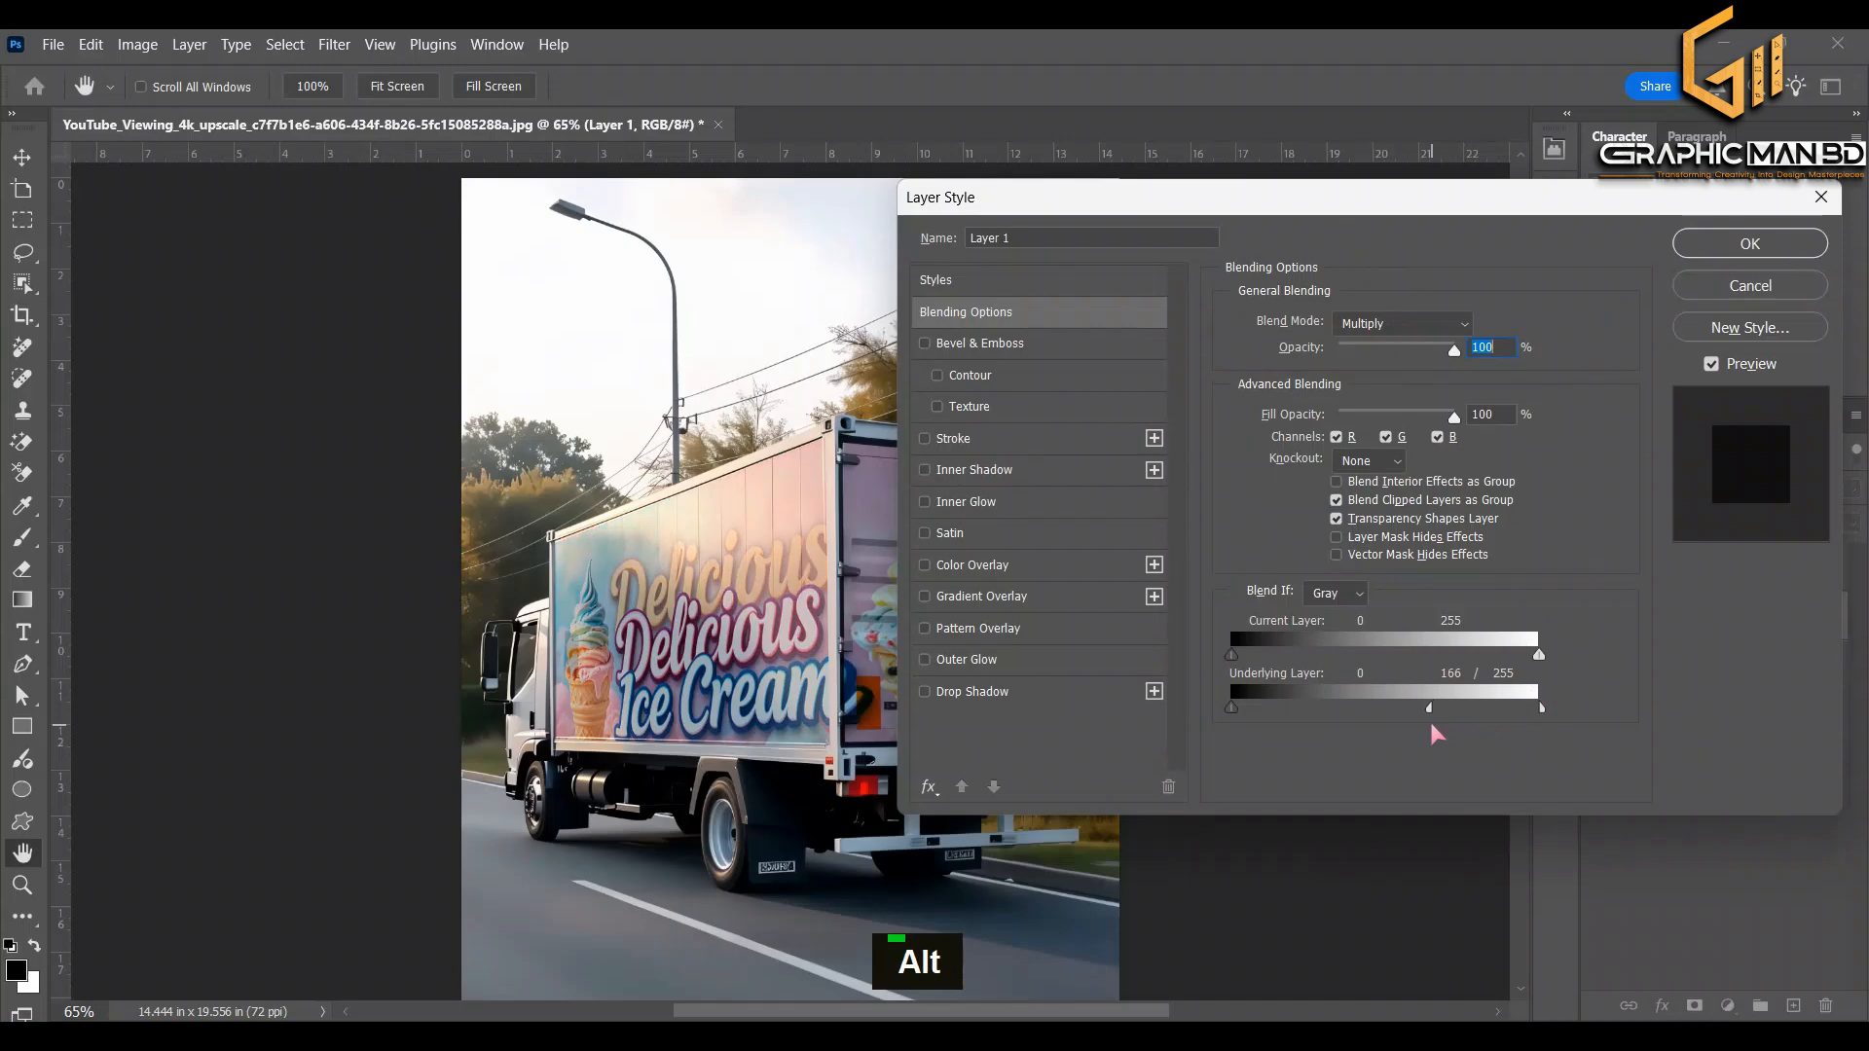
{"action": "left_click_drag", "start_coordinate": [1409, 212], "coordinate": [1387, 251]}
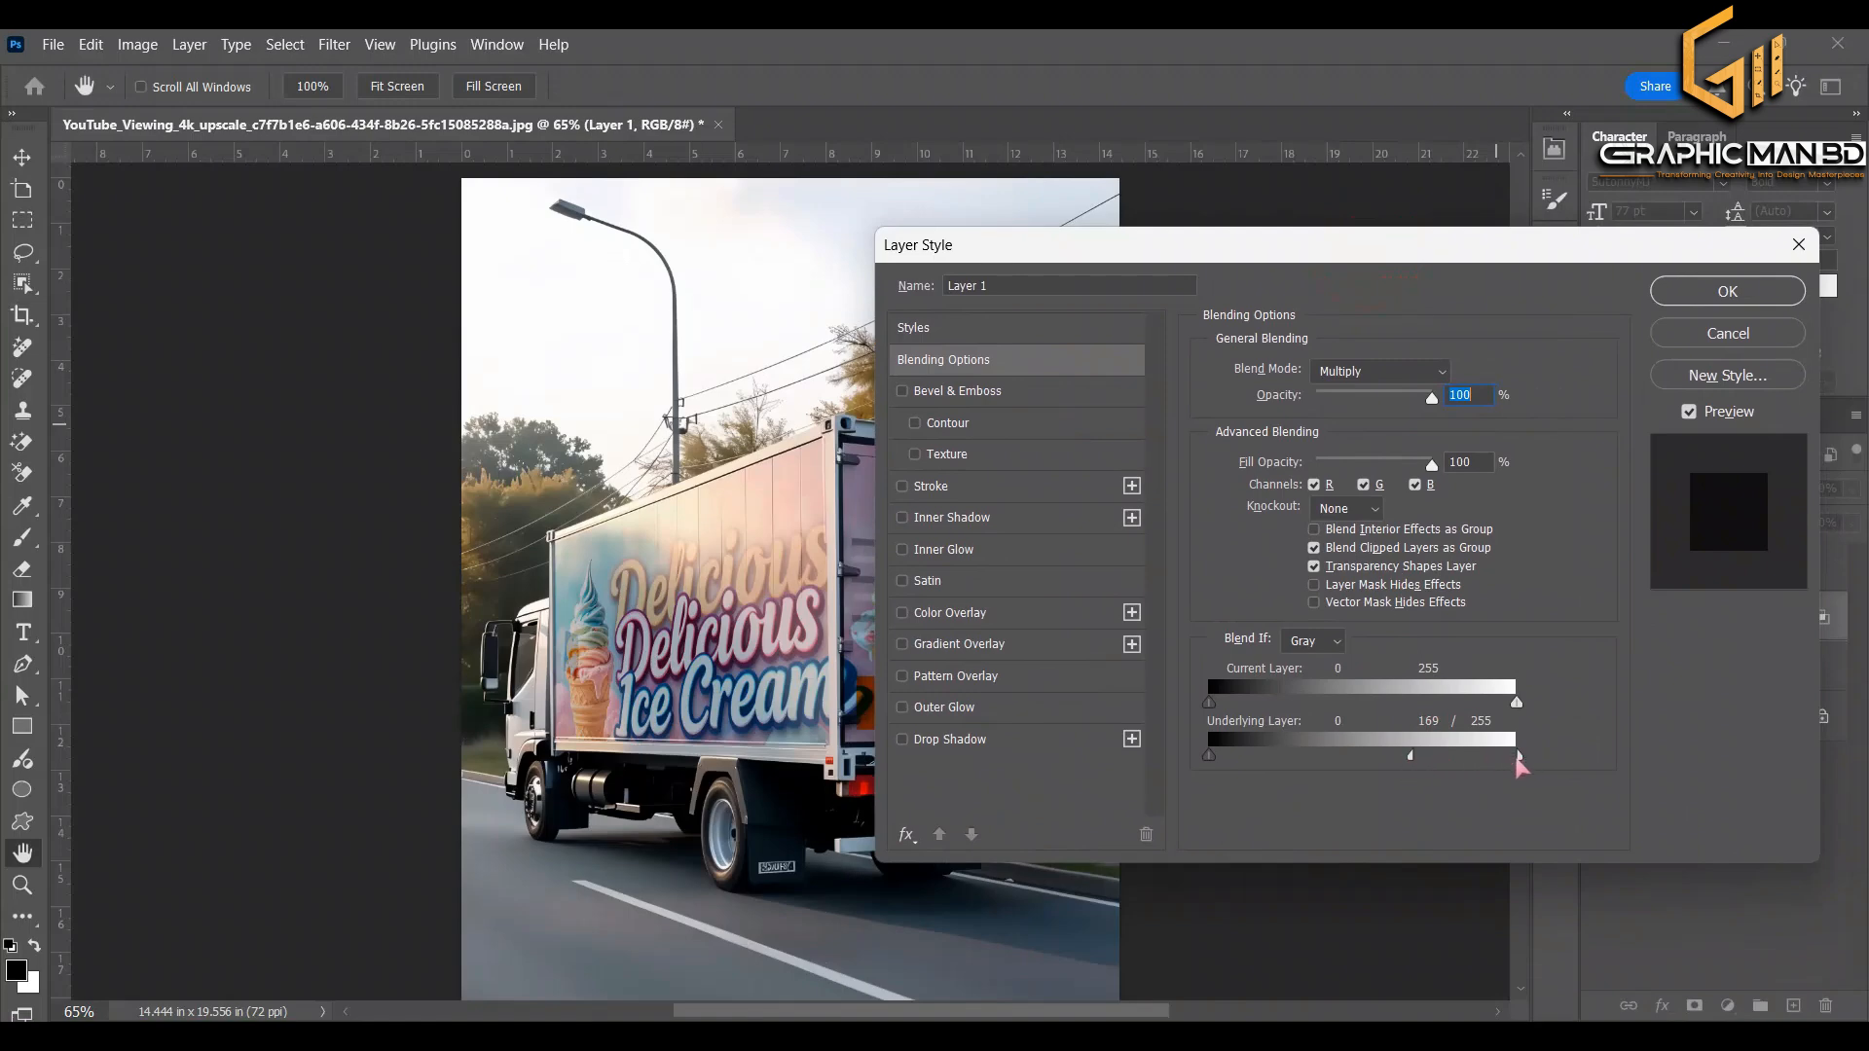
{"action": "left_click_drag", "start_coordinate": [1517, 761], "coordinate": [1488, 760]}
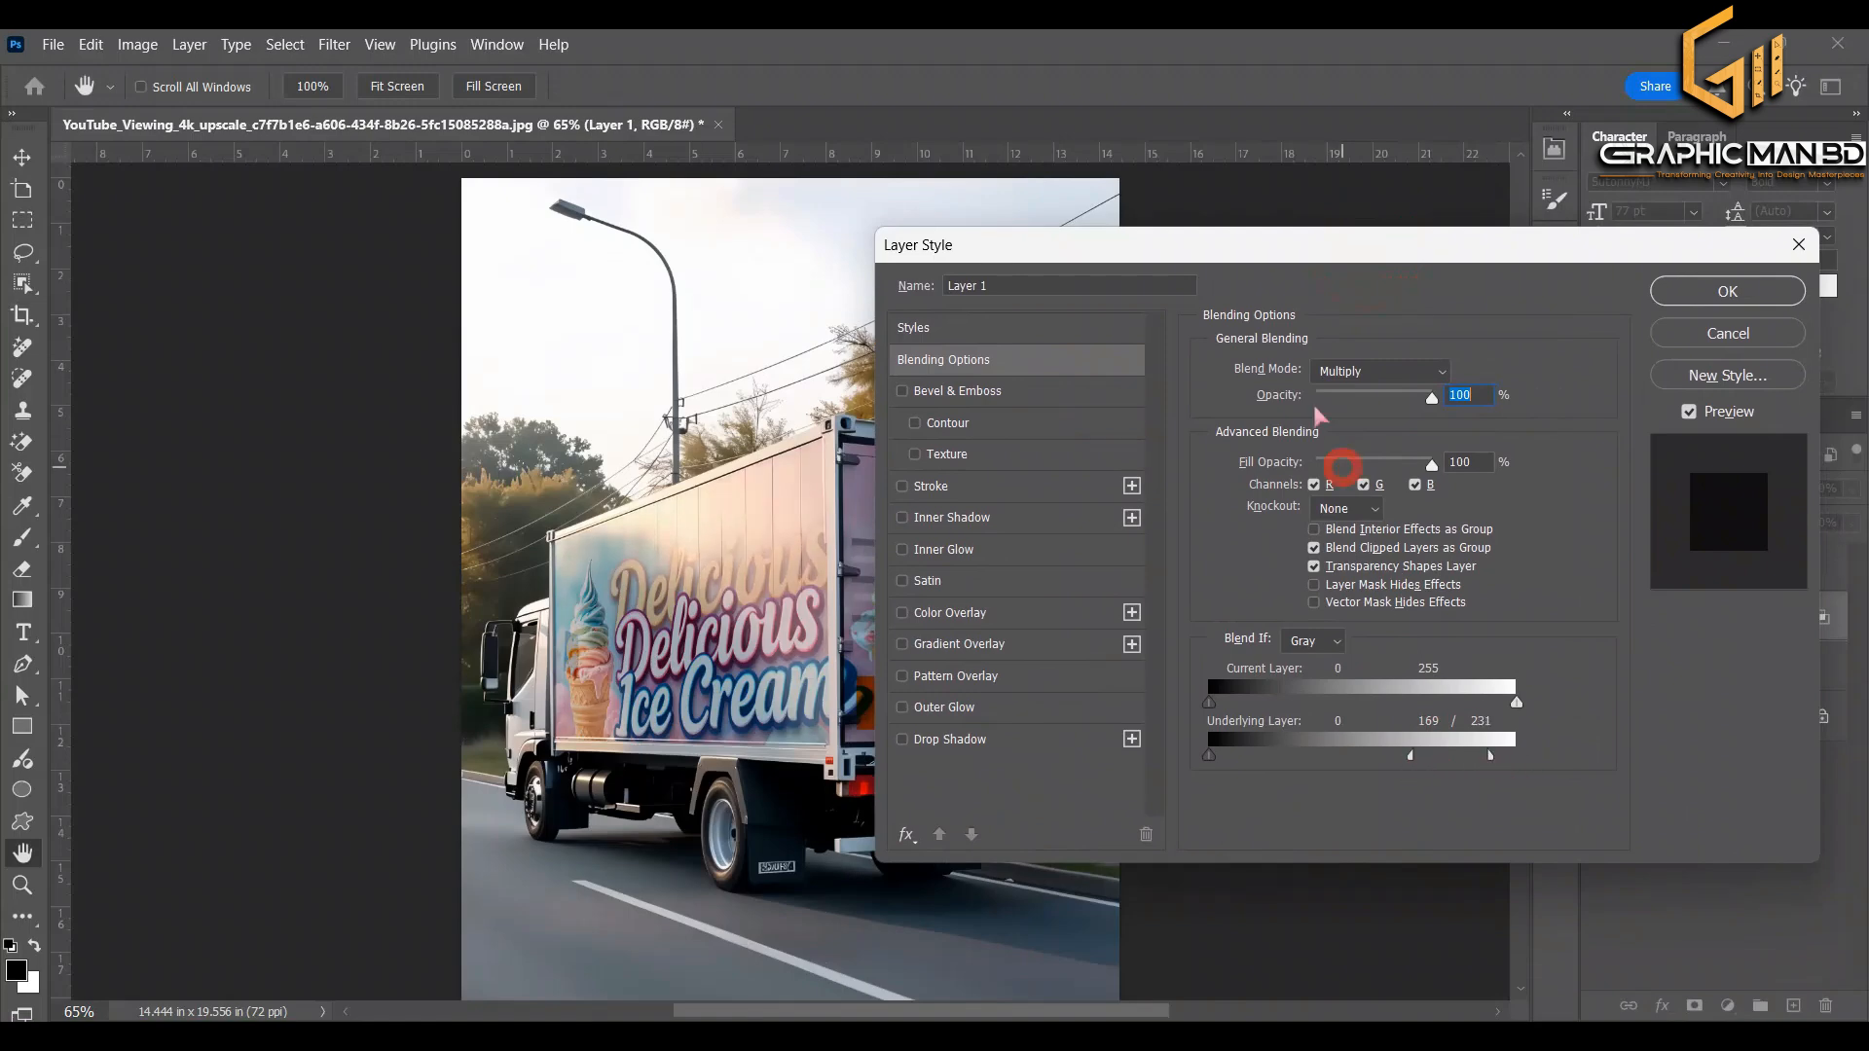
{"action": "left_click_drag", "start_coordinate": [1192, 251], "coordinate": [1389, 192]}
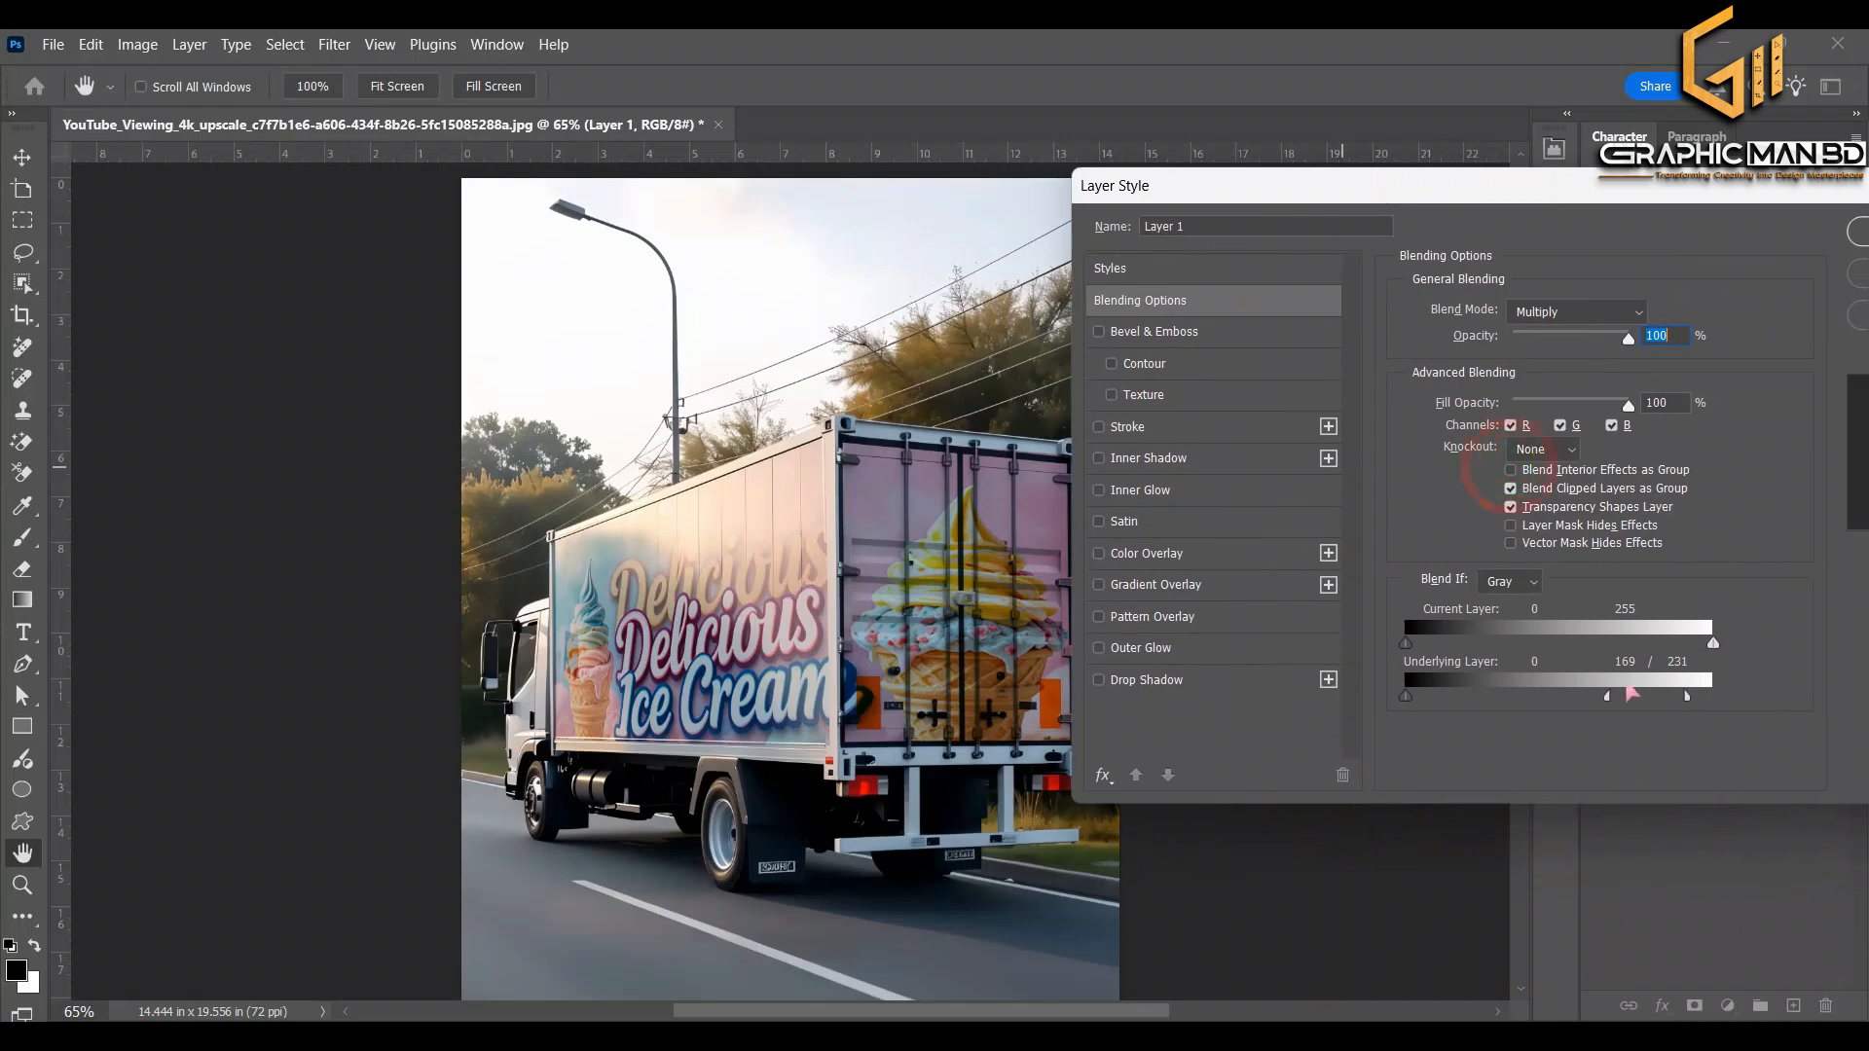
{"action": "left_click_drag", "start_coordinate": [1609, 697], "coordinate": [1719, 695]}
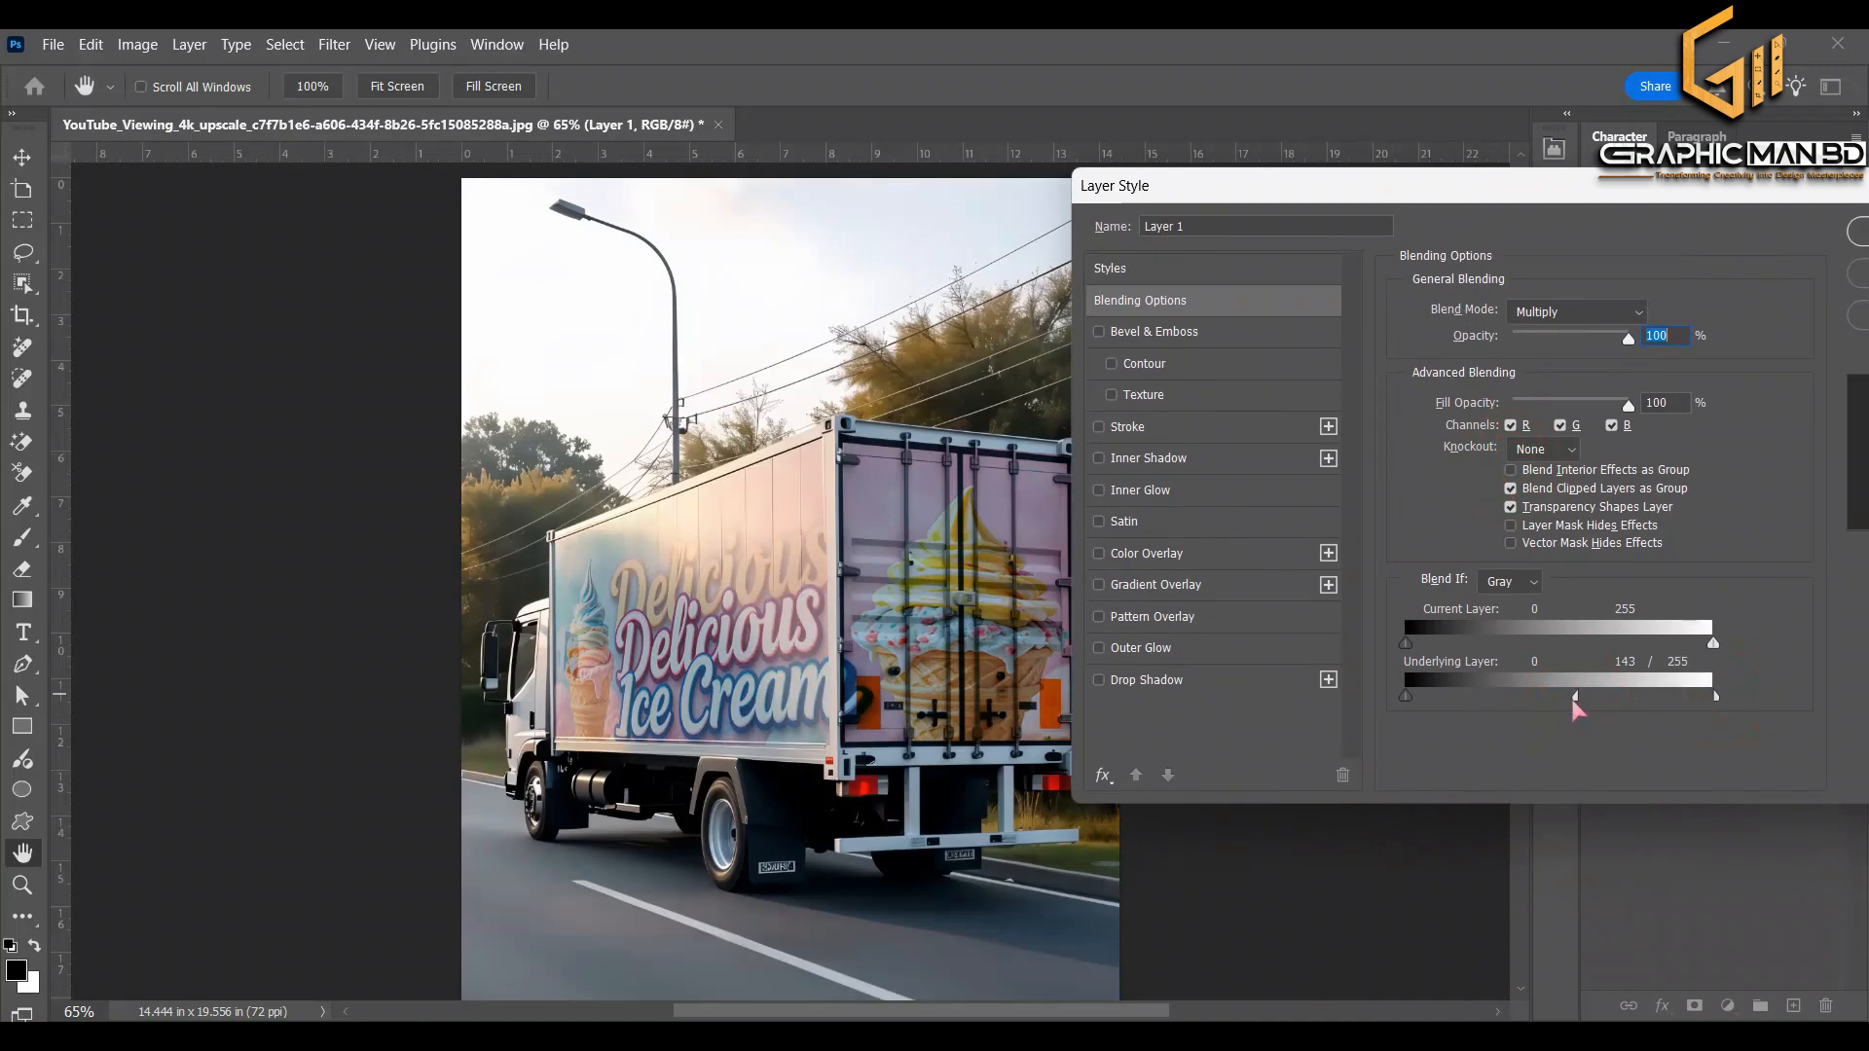
{"action": "left_click_drag", "start_coordinate": [1571, 702], "coordinate": [1623, 704]}
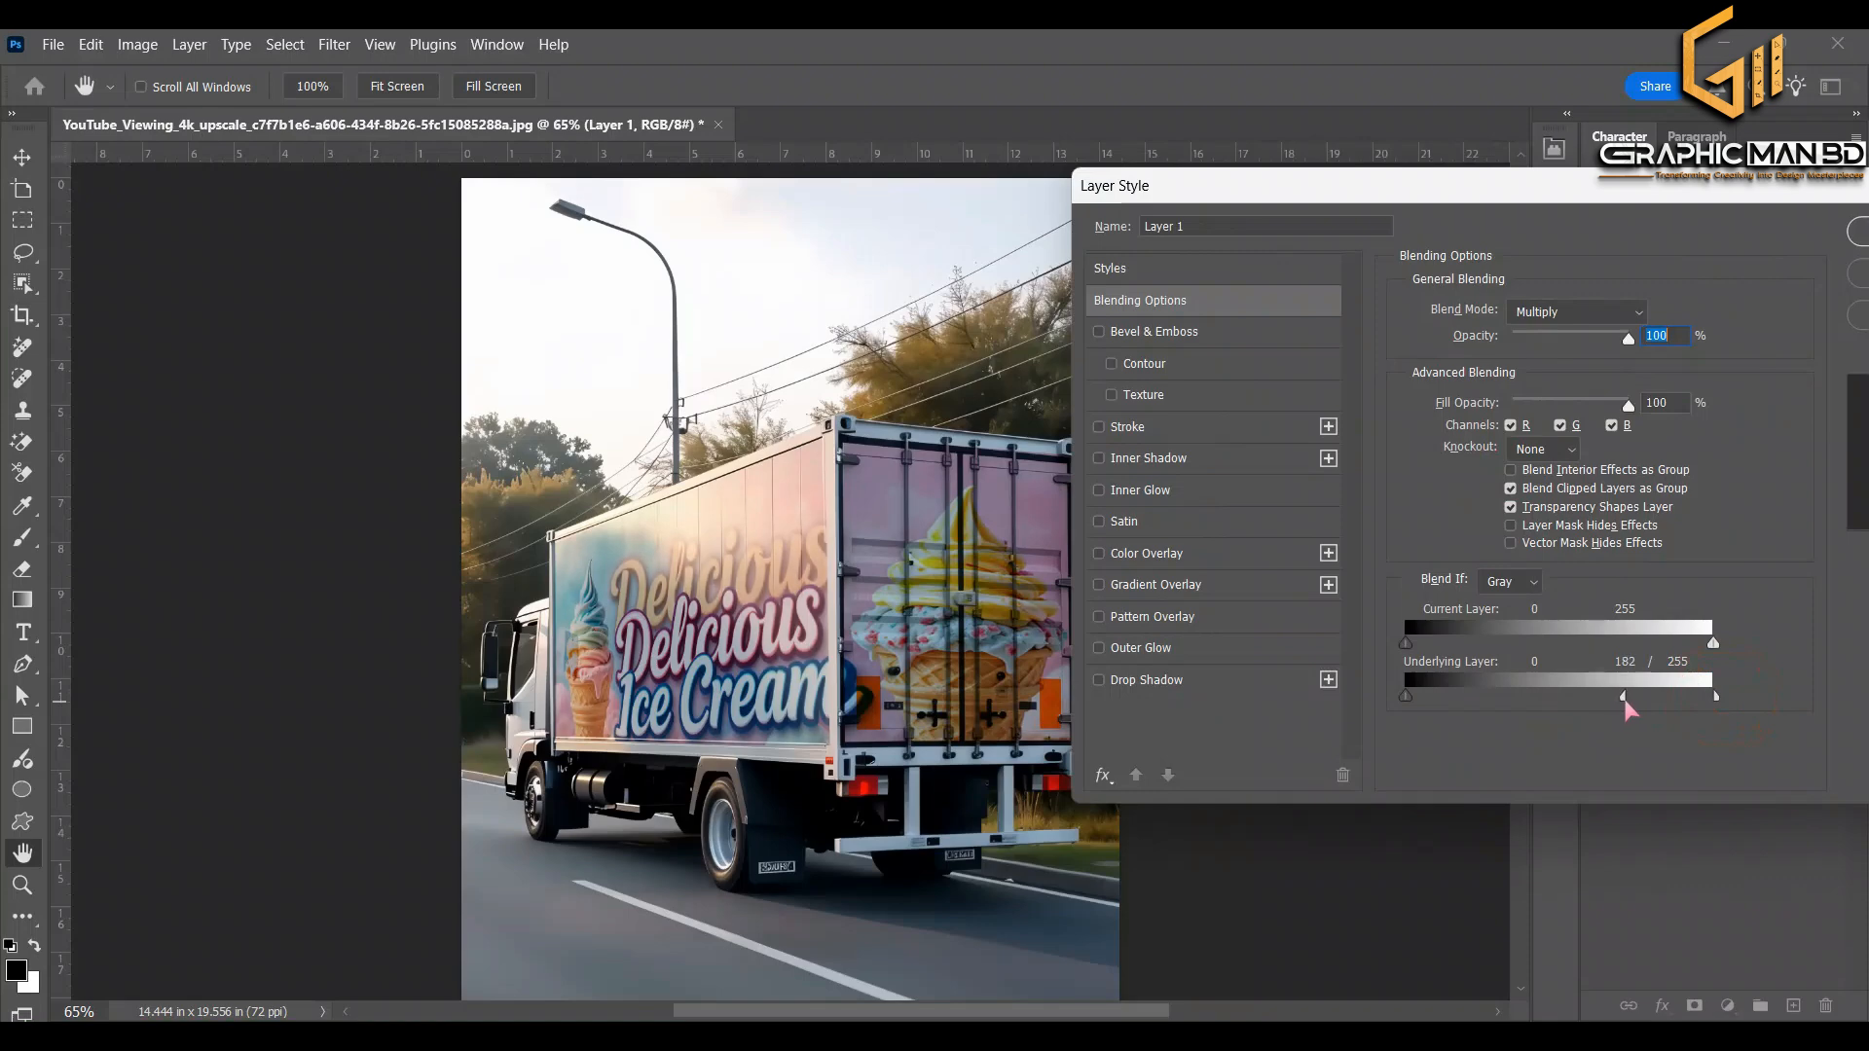
{"action": "left_click_drag", "start_coordinate": [1750, 191], "coordinate": [1360, 171]}
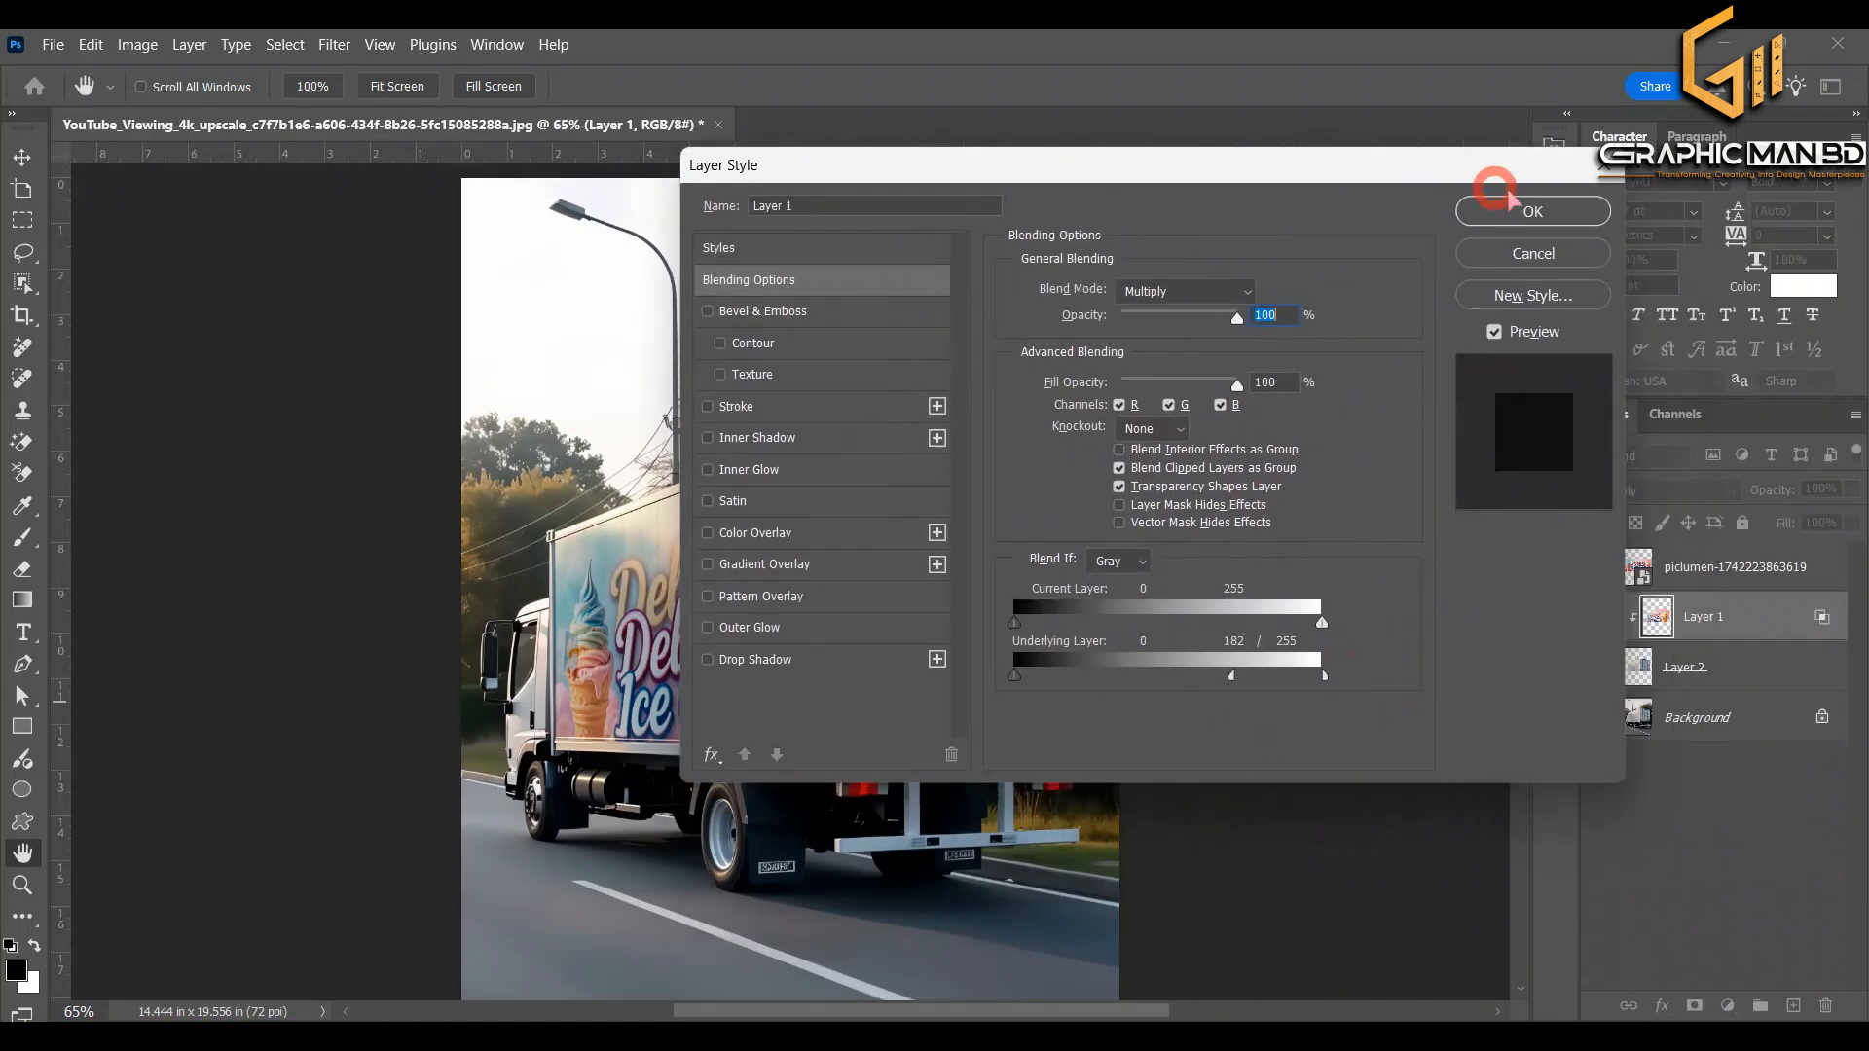
{"action": "left_click", "coordinate": [1524, 208]}
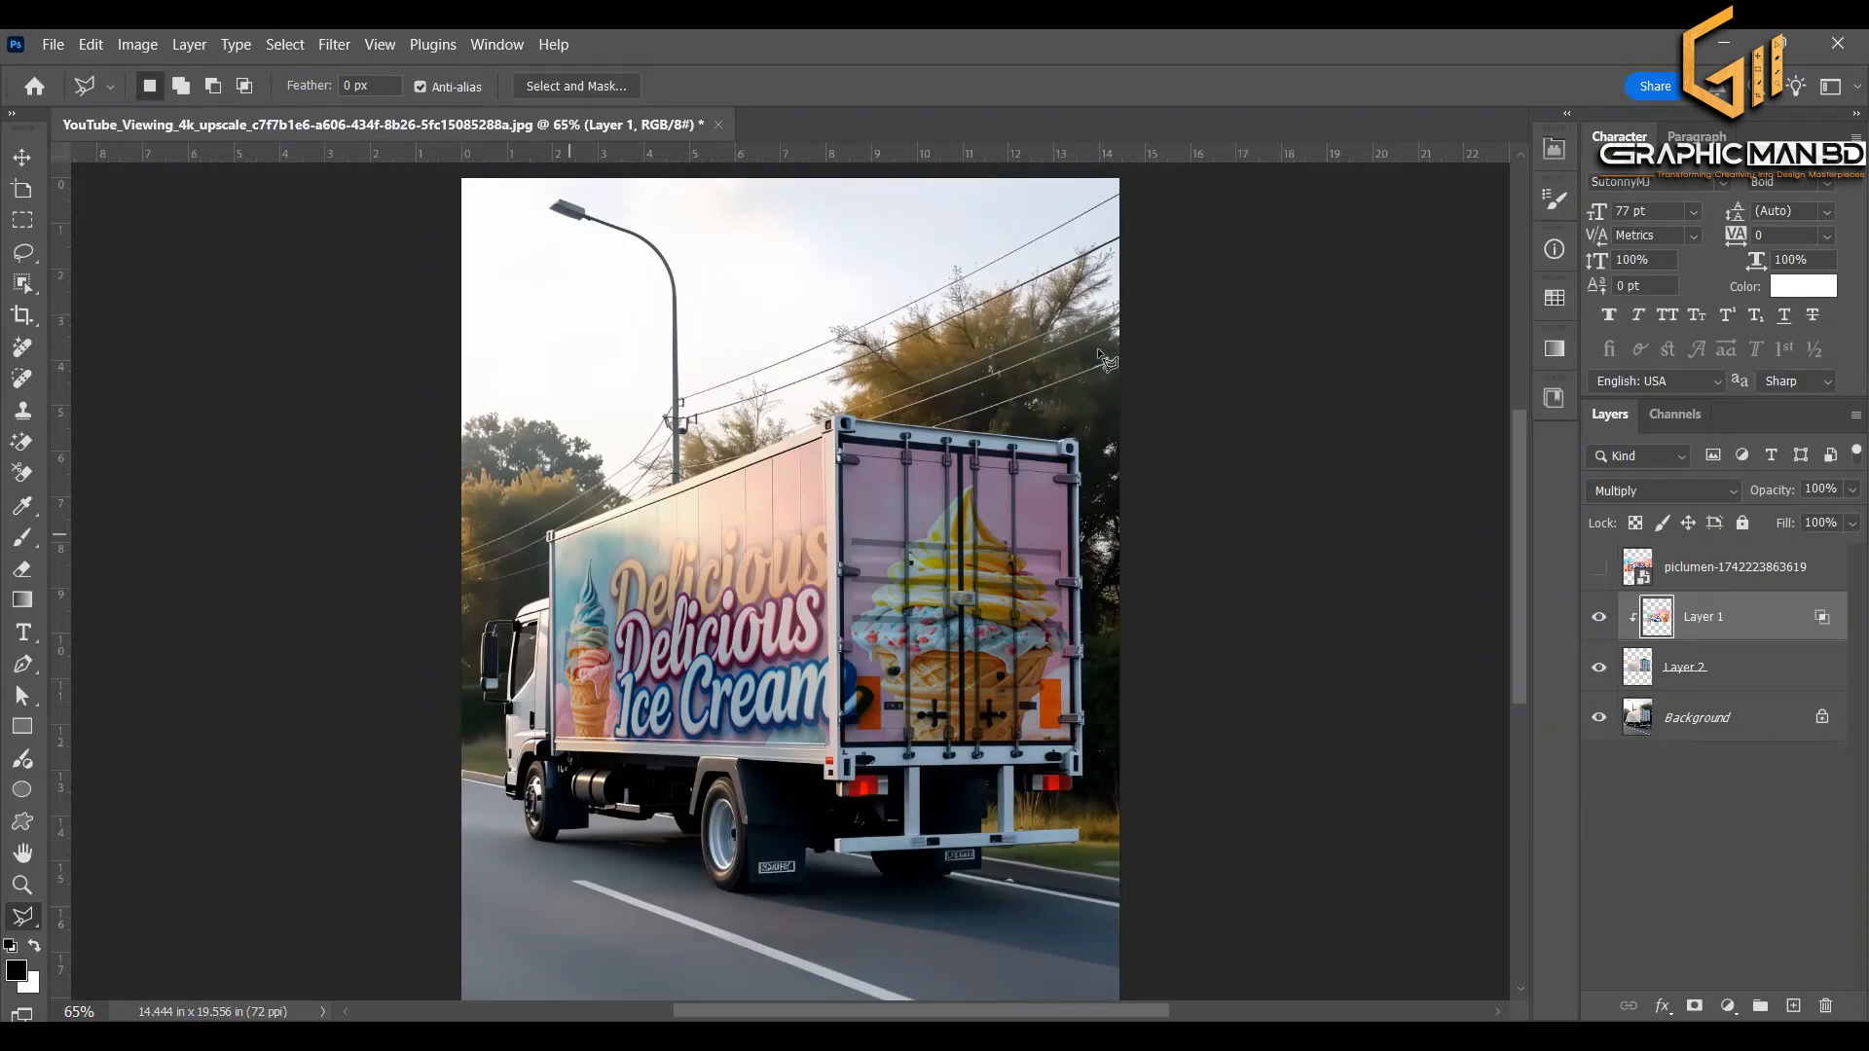
{"action": "scroll", "coordinate": [911, 500], "scroll_direction": "left", "scroll_amount": 2}
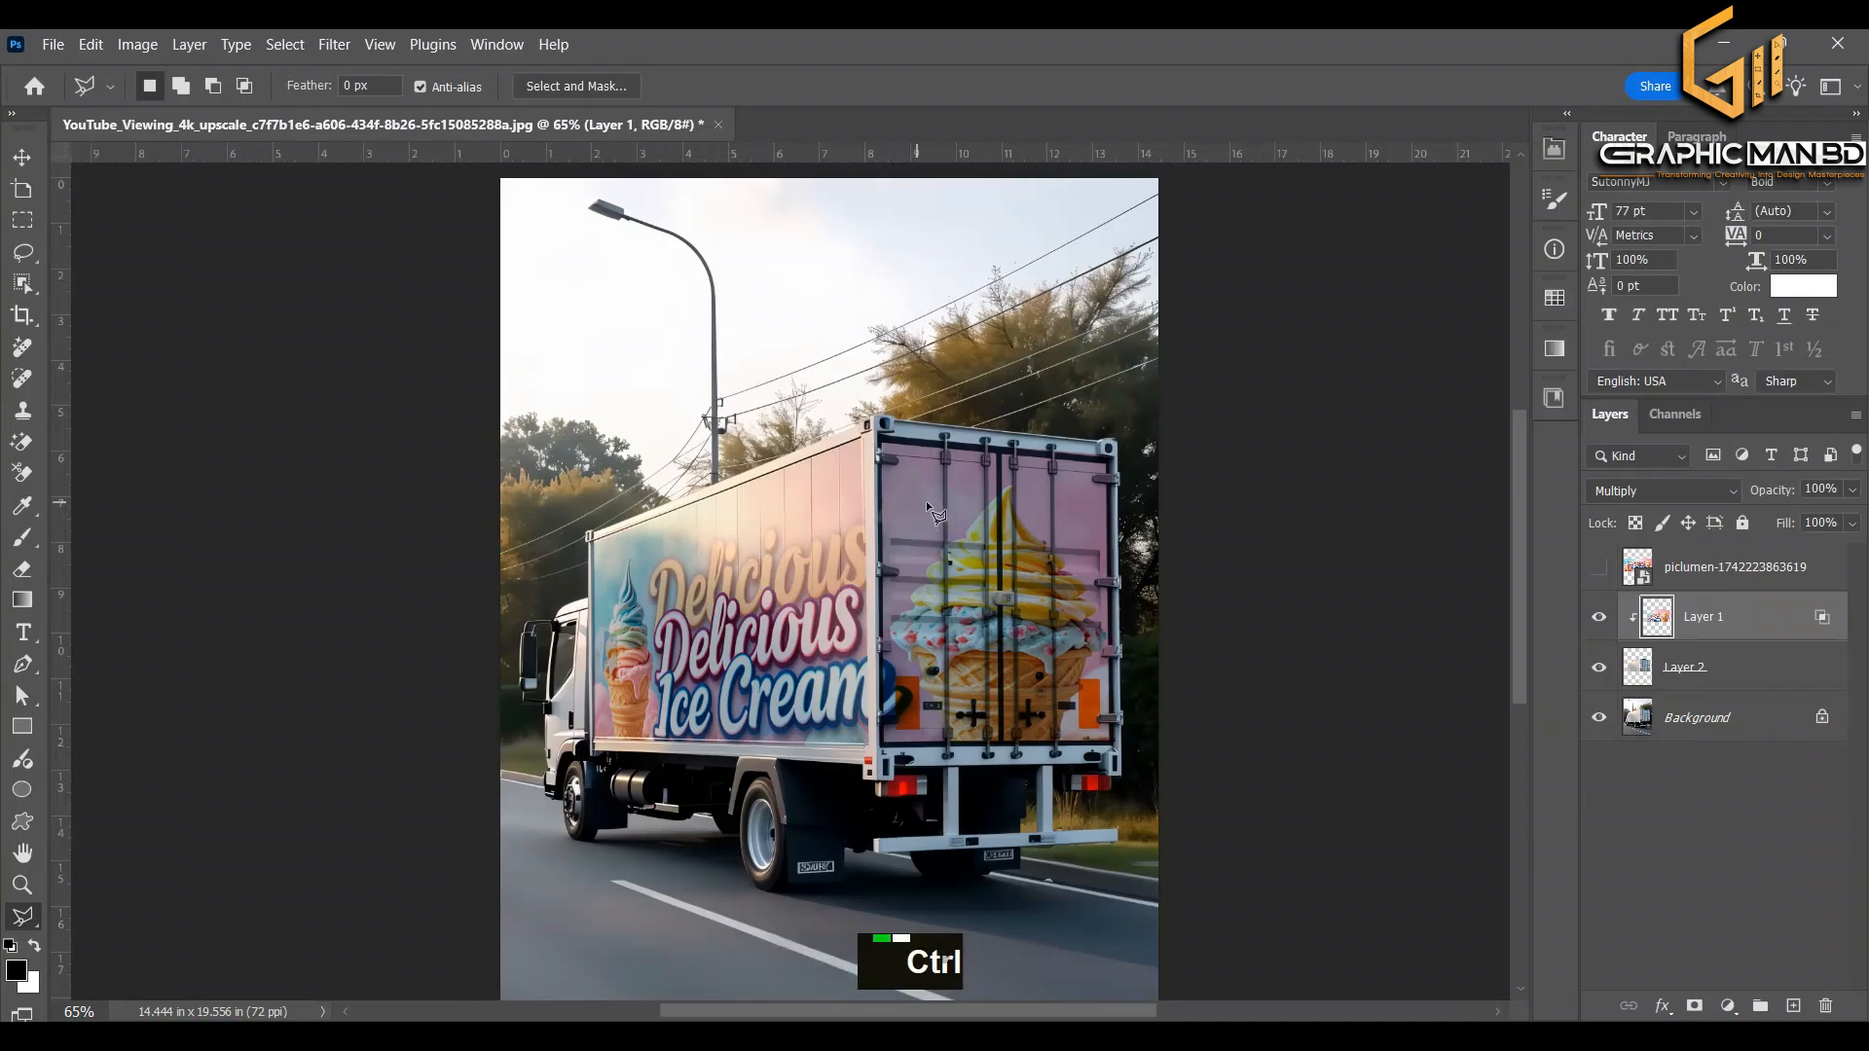
{"action": "scroll", "coordinate": [927, 500], "scroll_direction": "up", "scroll_amount": 1}
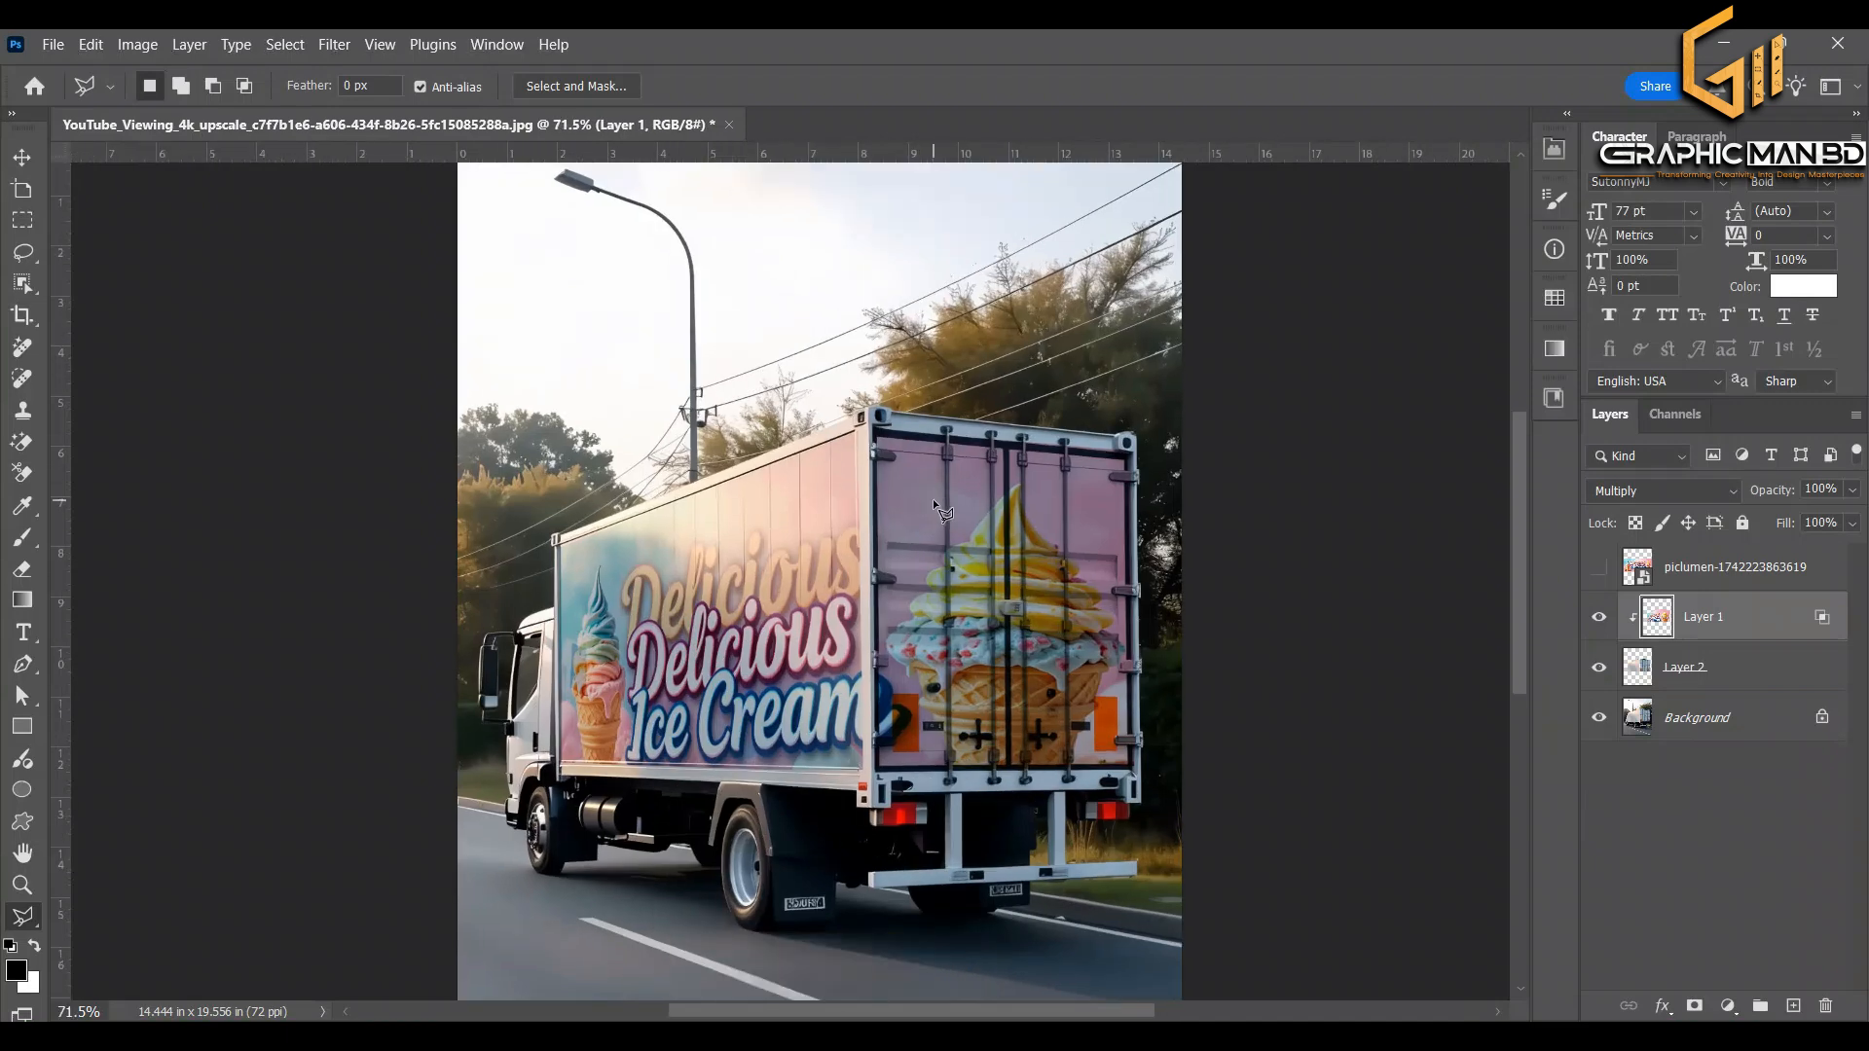